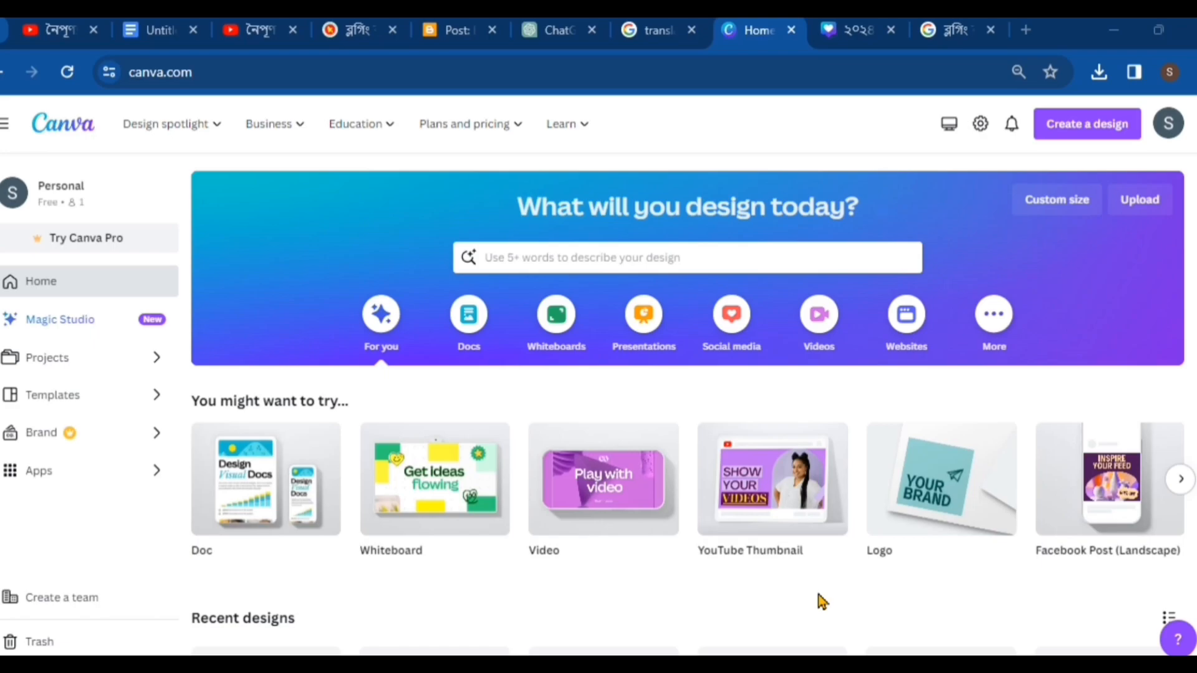
# Open canva.com in a new browser tab and sign out of the current account.
pyautogui.hotkey('ctrl', 't')
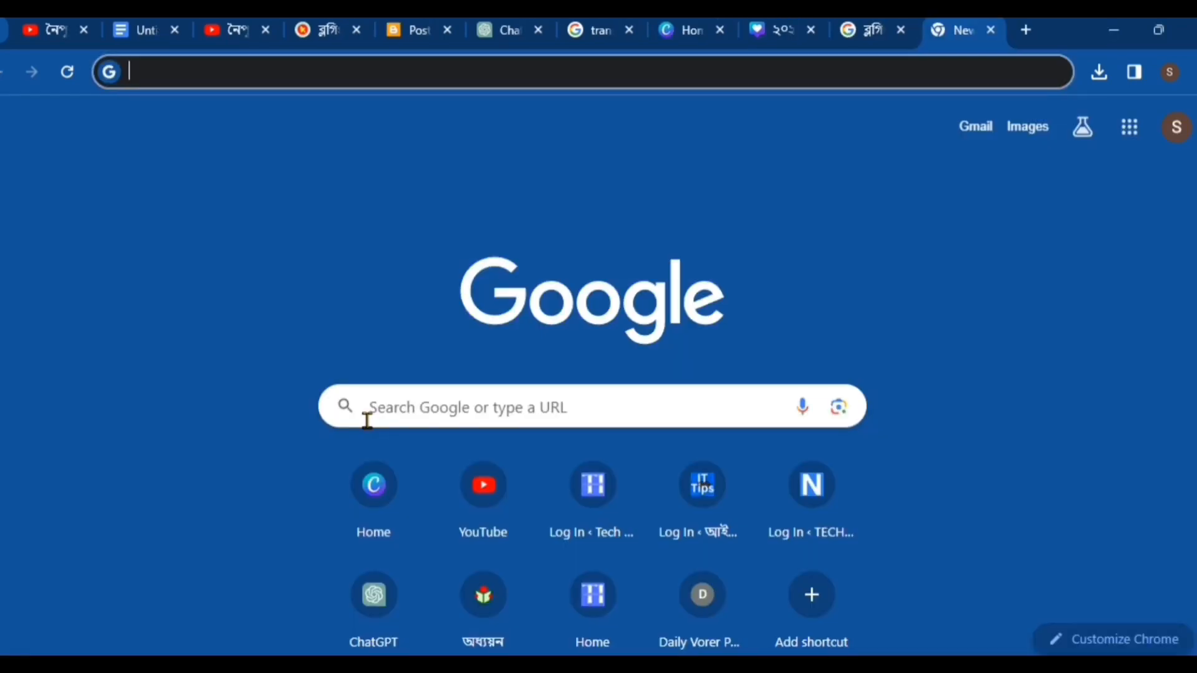
pyautogui.write('ca')
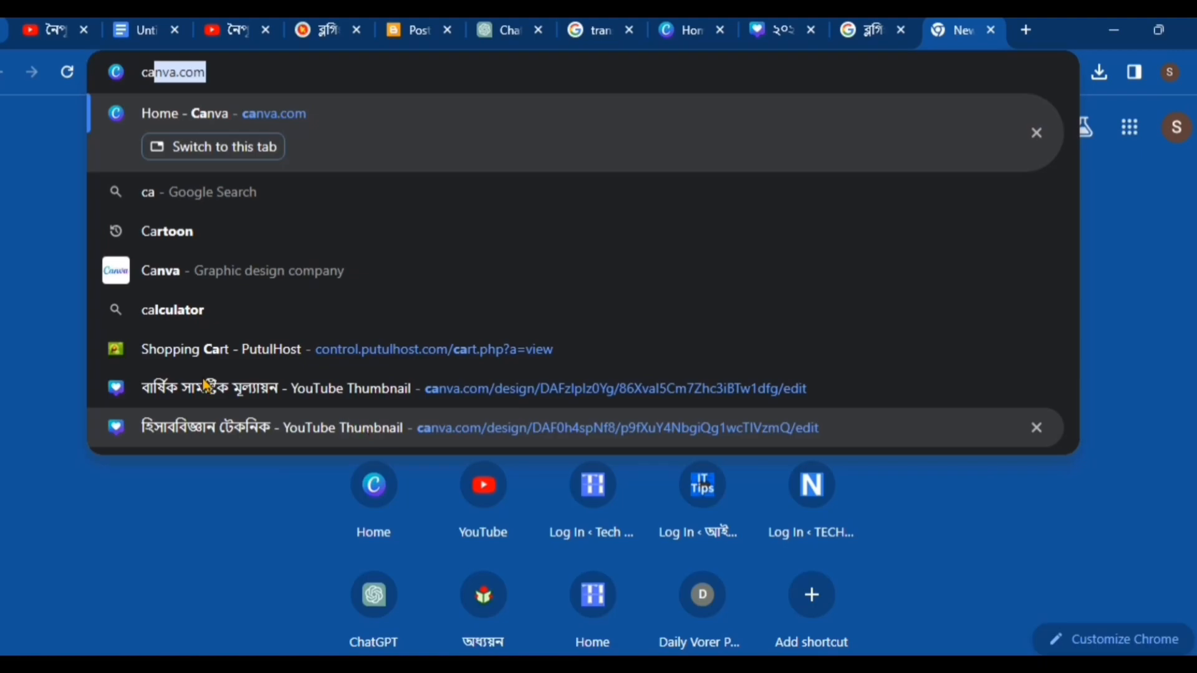
pyautogui.press('Right')
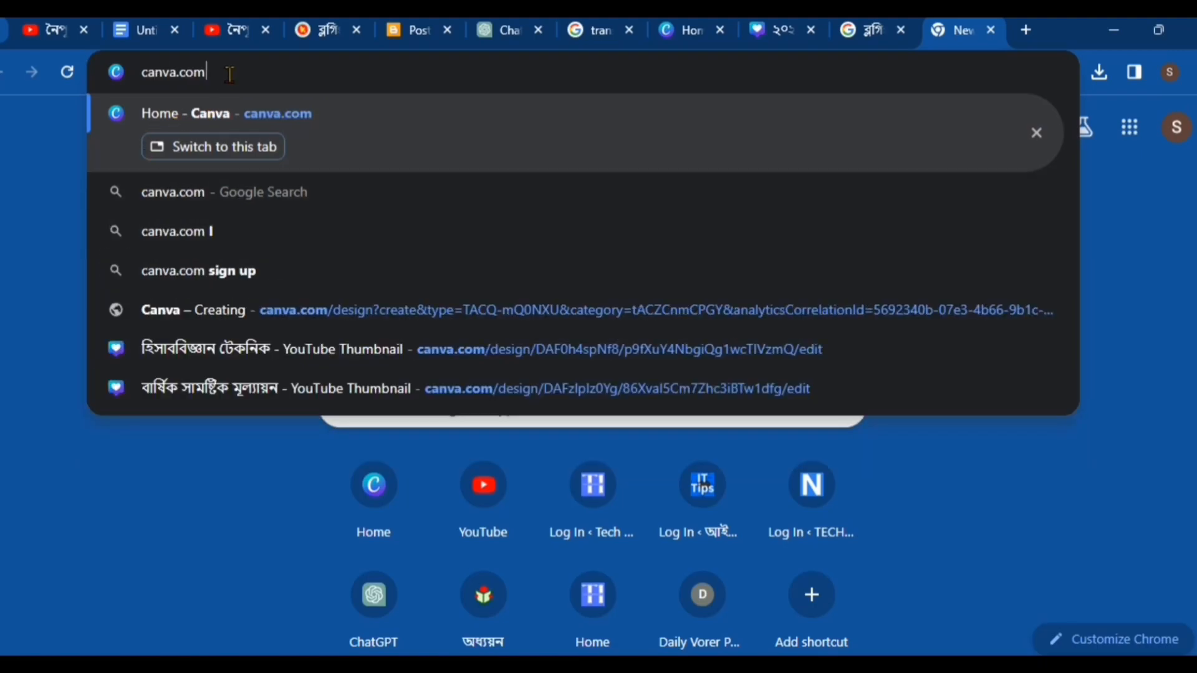
pyautogui.press('Return')
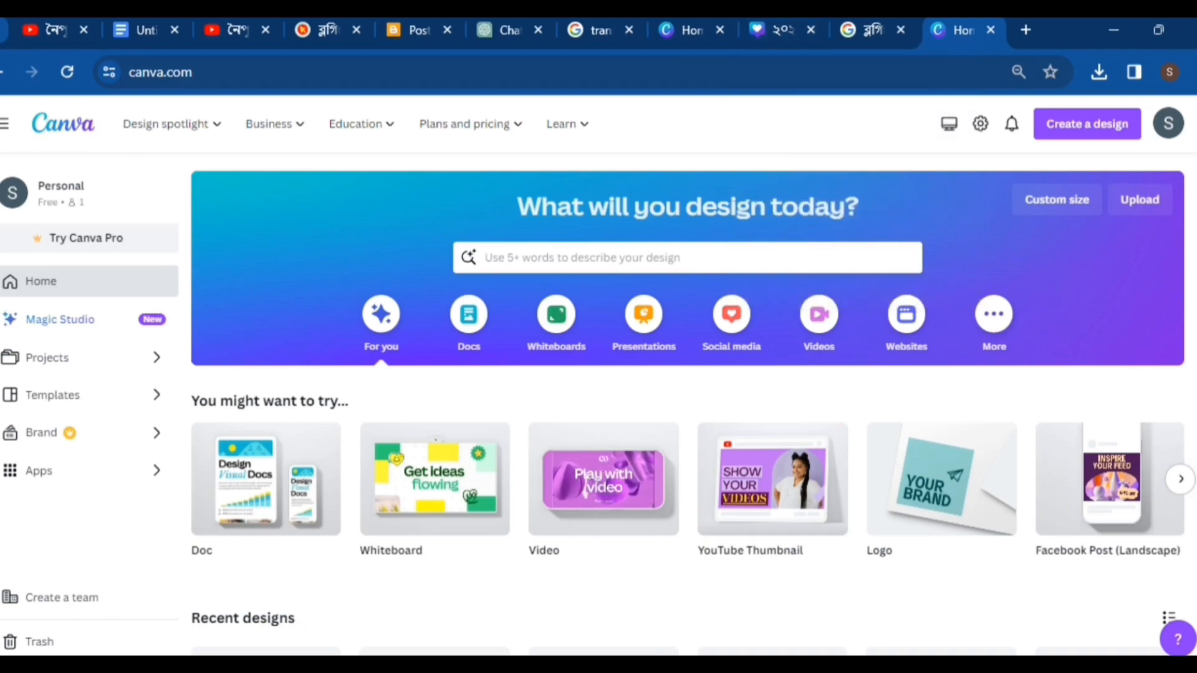
pyautogui.click(1170, 129)
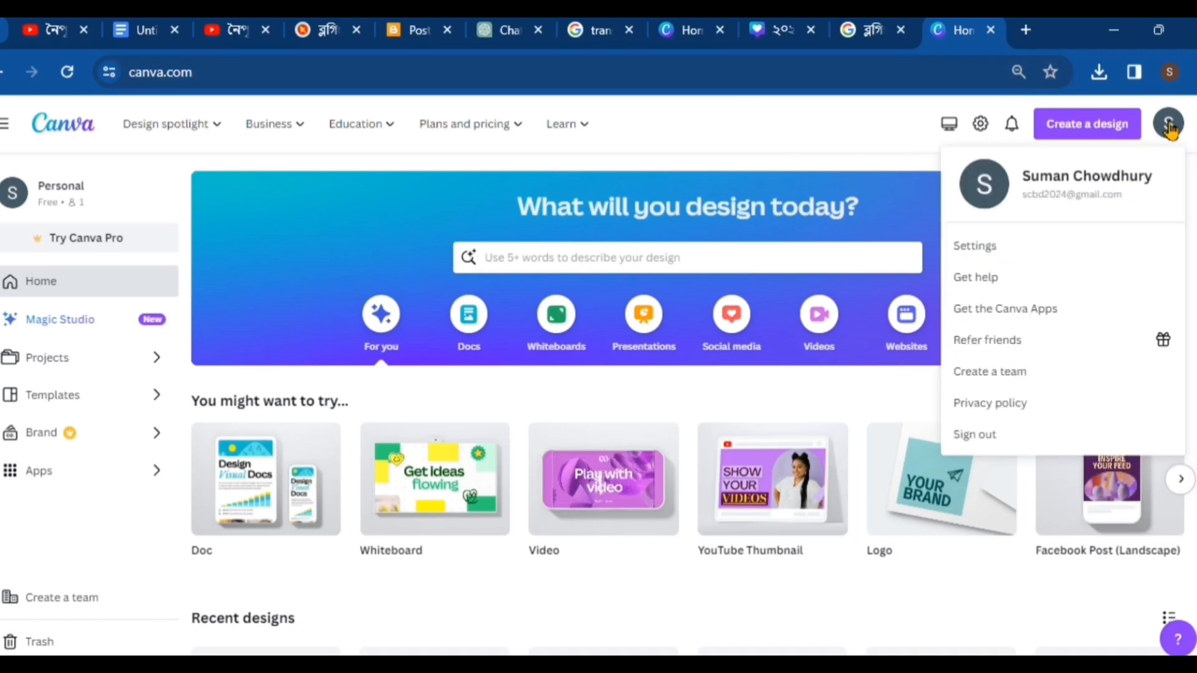
pyautogui.click(980, 436)
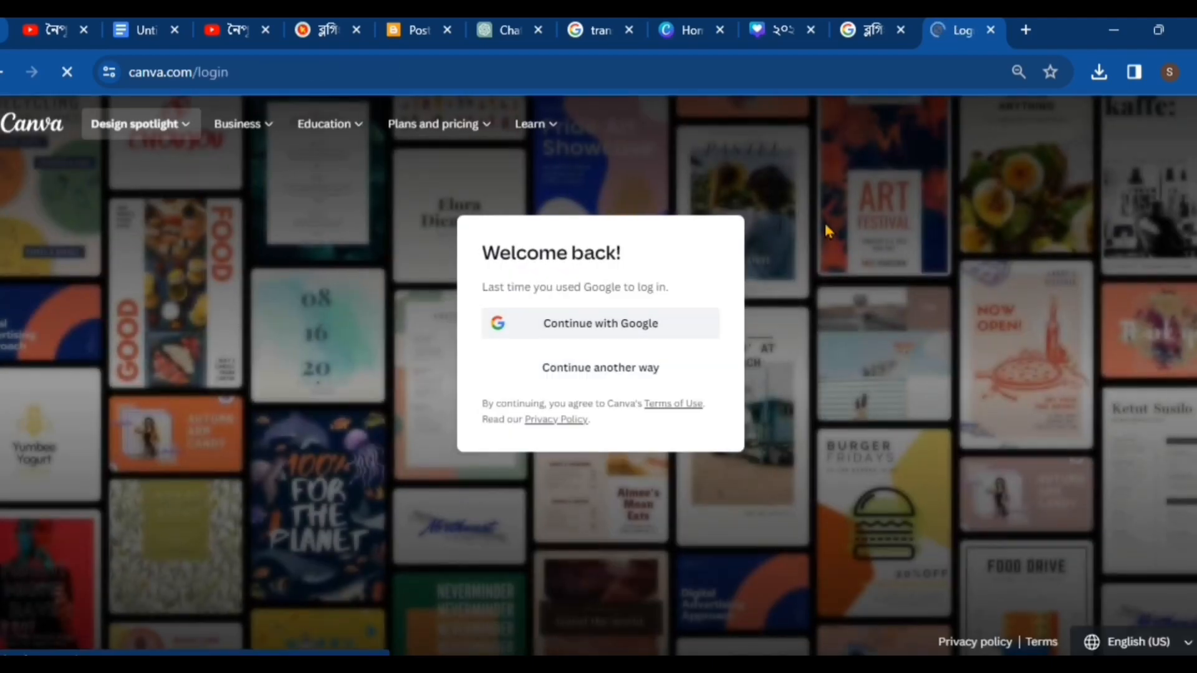
# Close the Canva login tab and load canva.com in a fresh browser tab.
pyautogui.click(1026, 30)
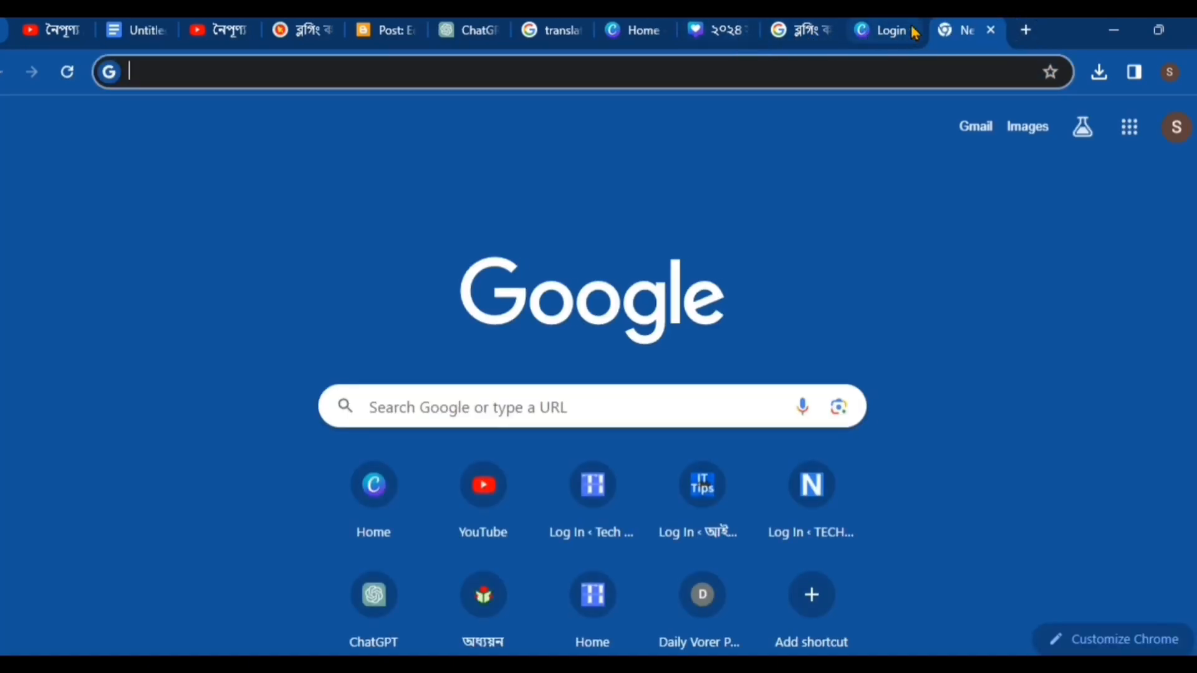
pyautogui.click(913, 35)
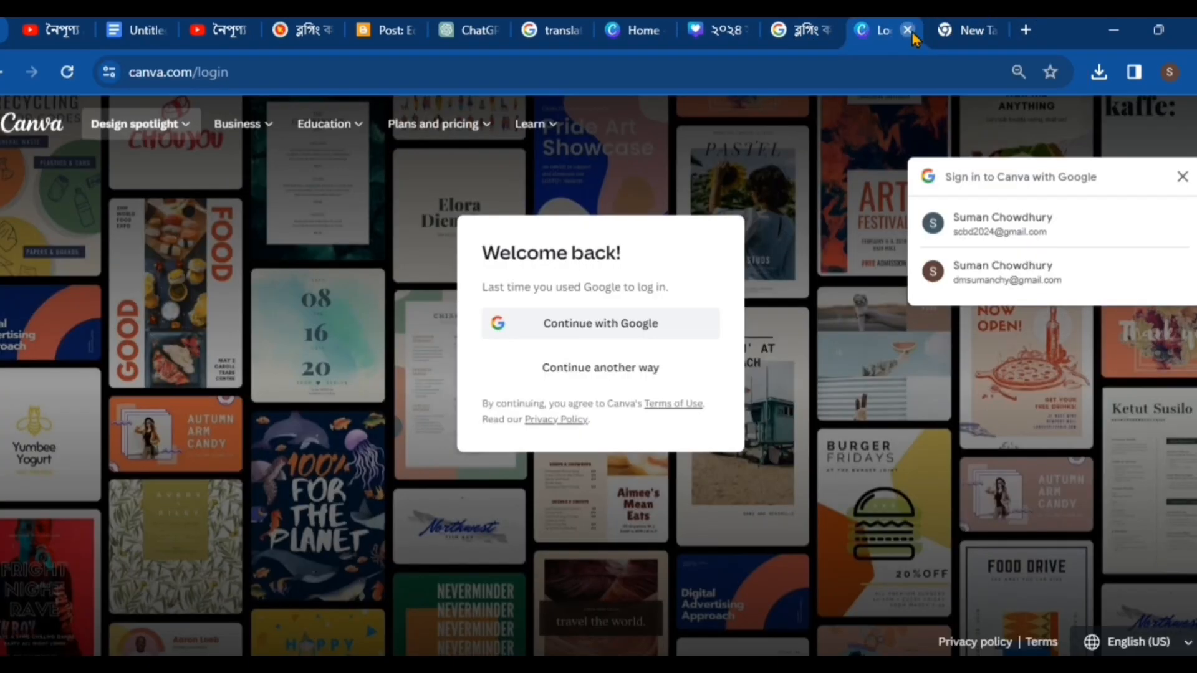
pyautogui.click(912, 32)
pyautogui.click(791, 72)
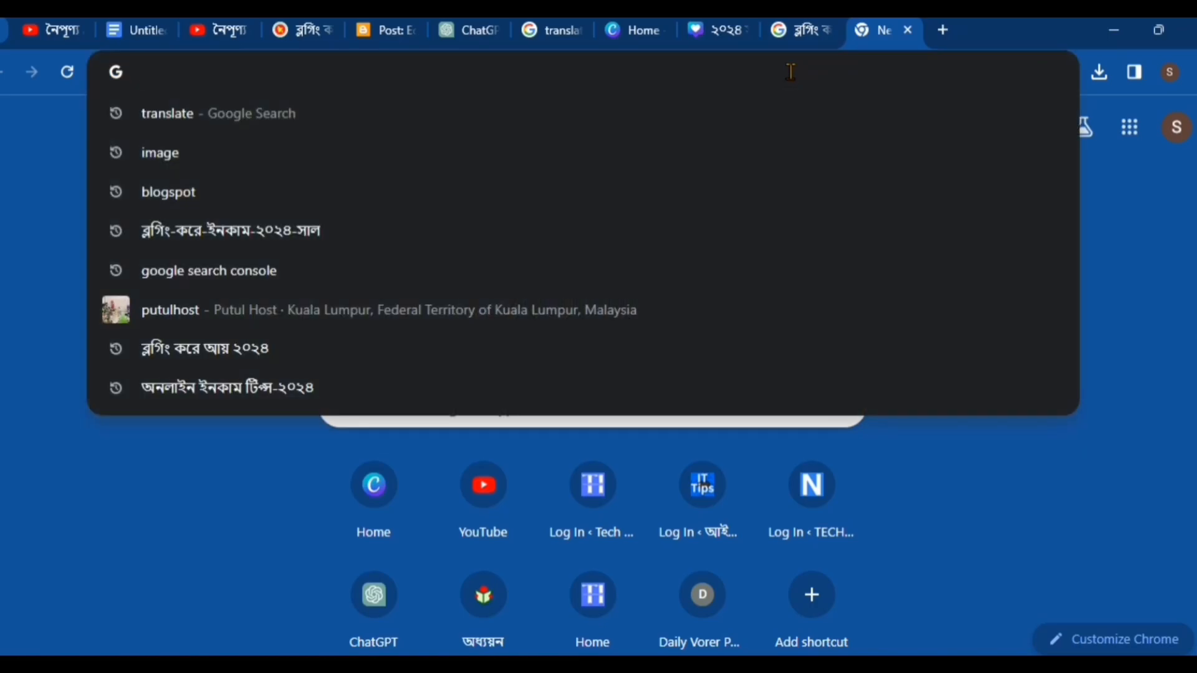
pyautogui.write('ca')
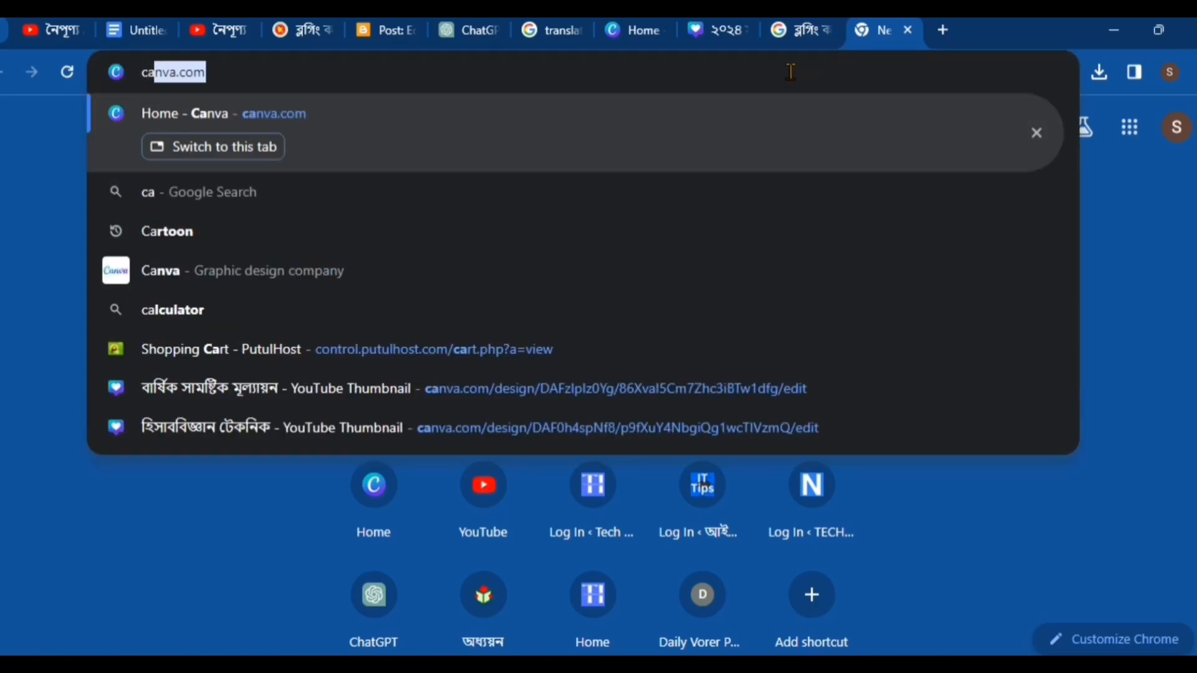
pyautogui.press('Return')
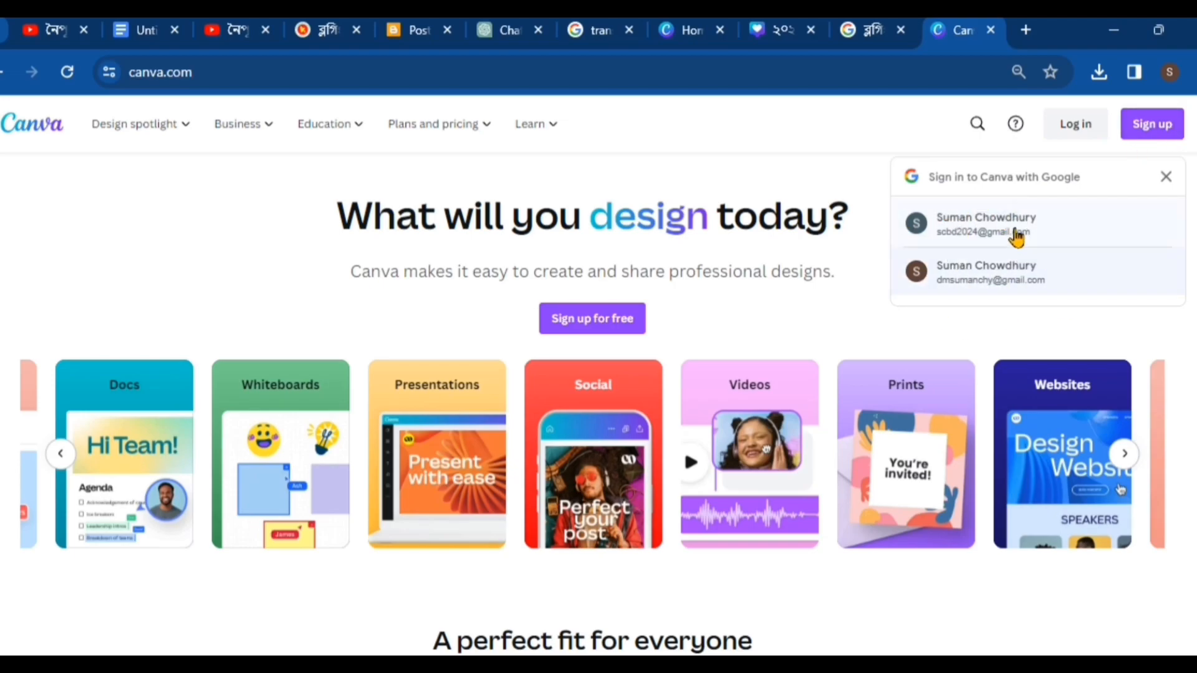
# Sign in with the second listed Google account, choosing Personal as the intended use and postponing the Canva Pro trial.
pyautogui.click(1000, 282)
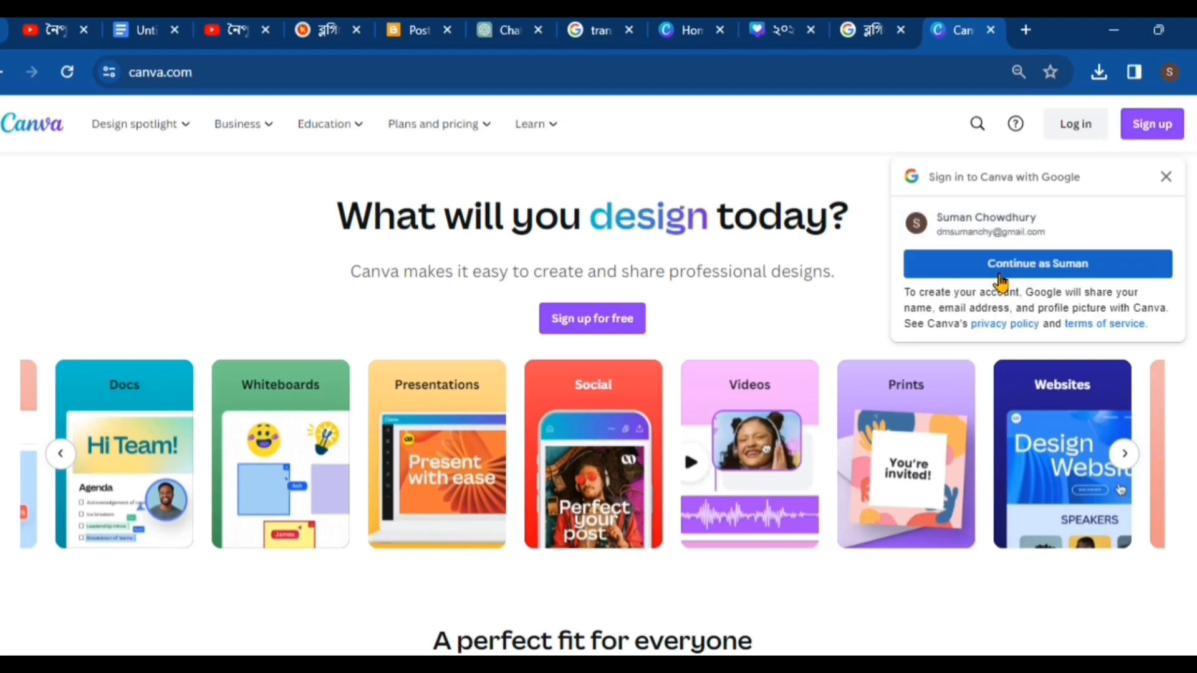
pyautogui.click(1011, 267)
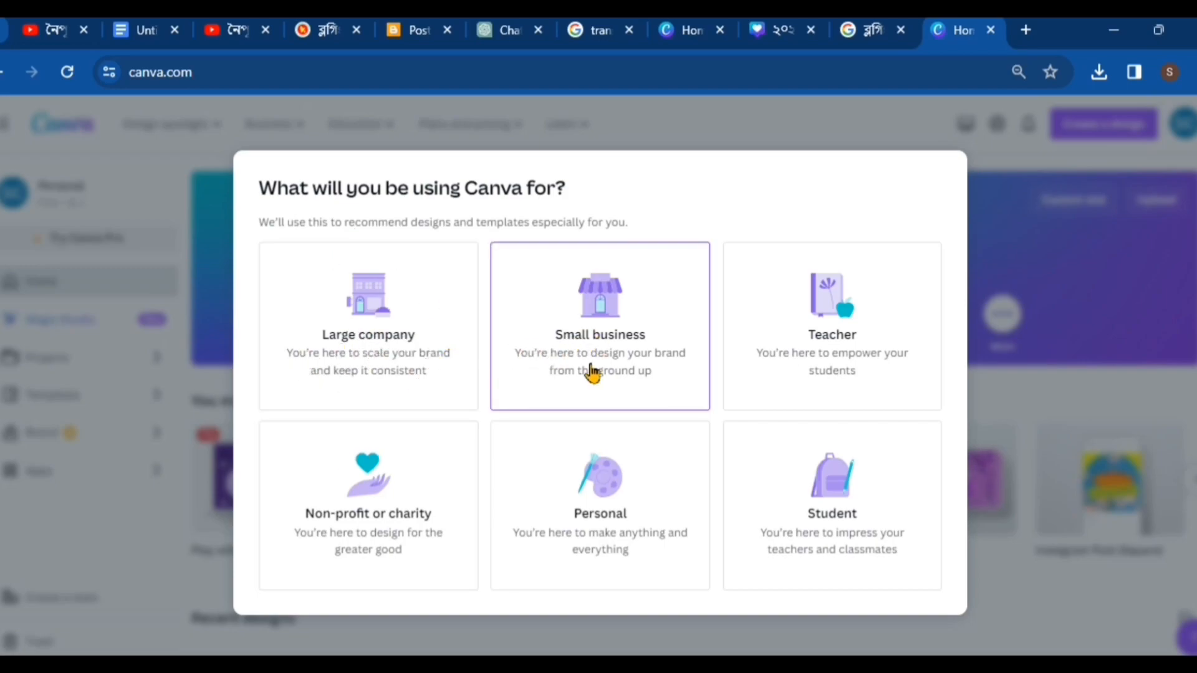
pyautogui.click(569, 514)
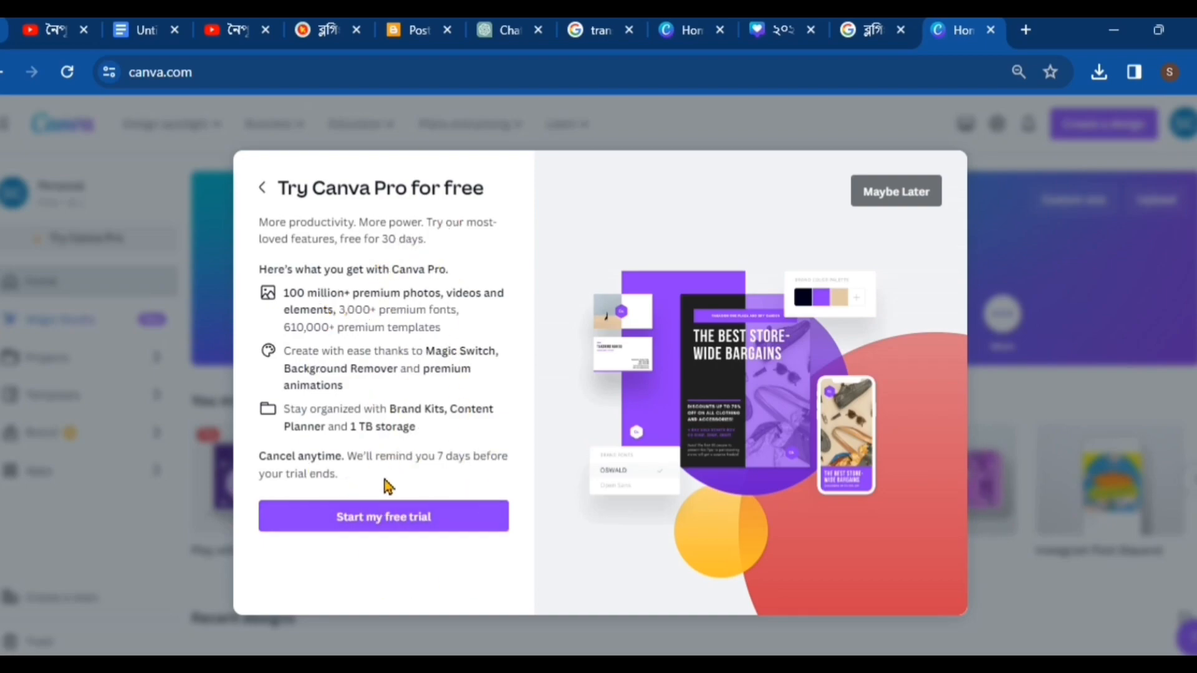
pyautogui.click(889, 198)
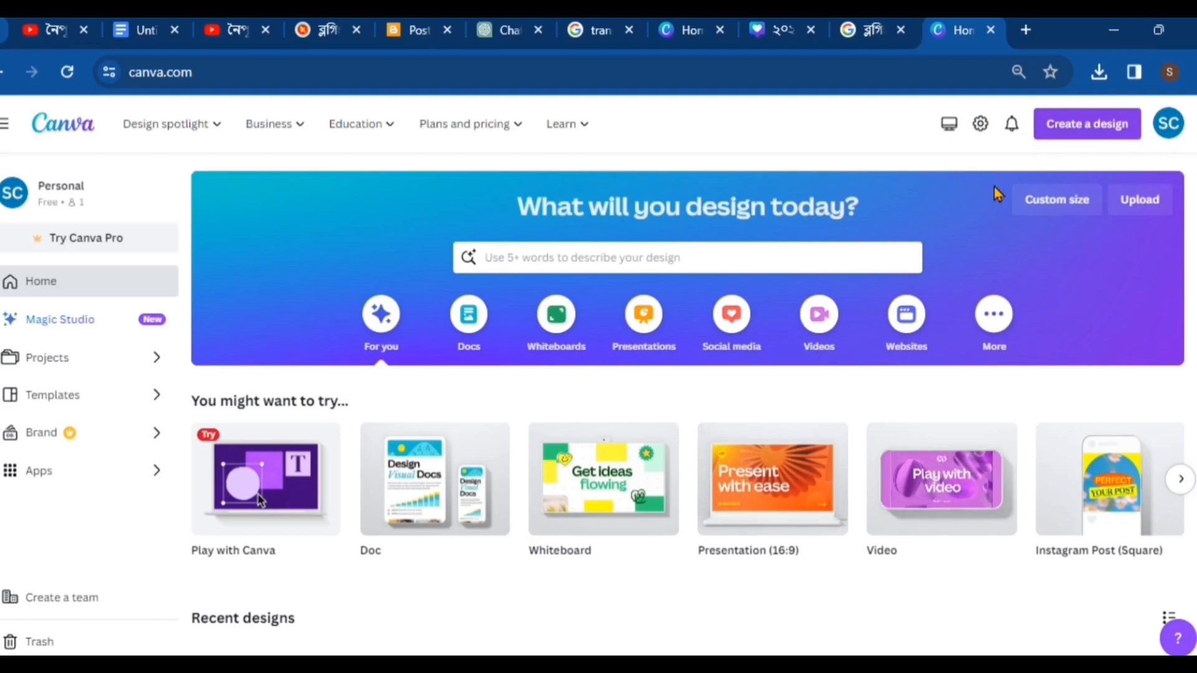
# Hide the home page's side menu and look over the suggested design types and recent designs.
pyautogui.moveTo(648, 499)
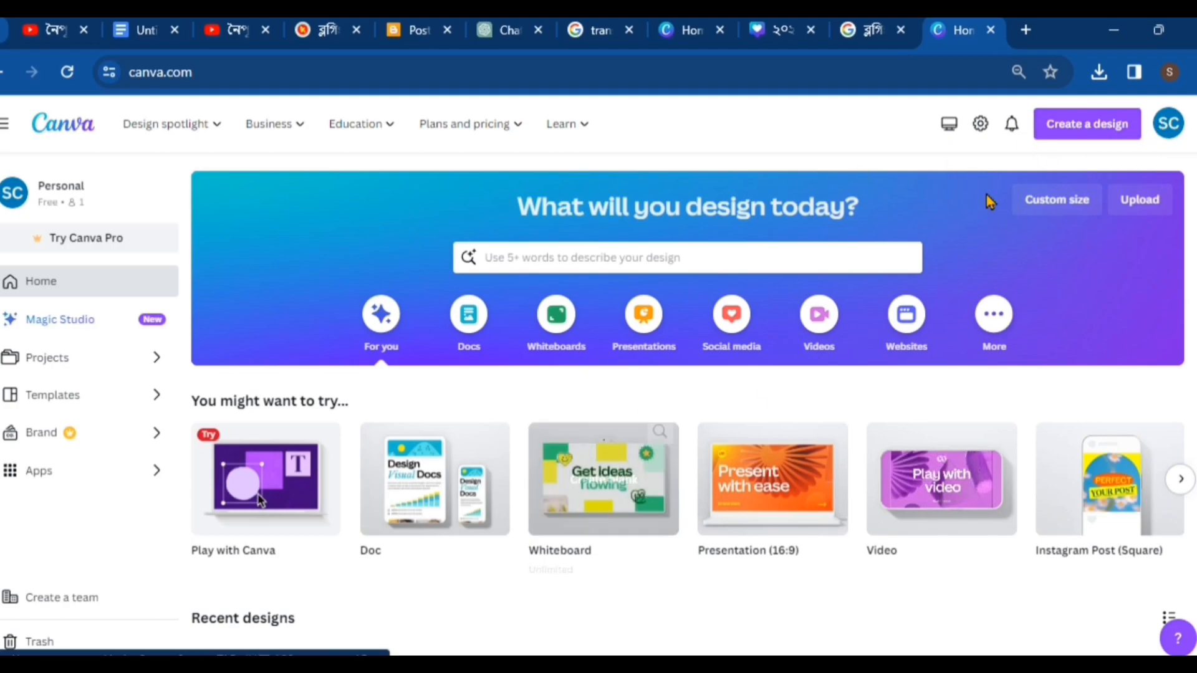
pyautogui.scroll(-5, 516, 518)
pyautogui.scroll(5, 517, 518)
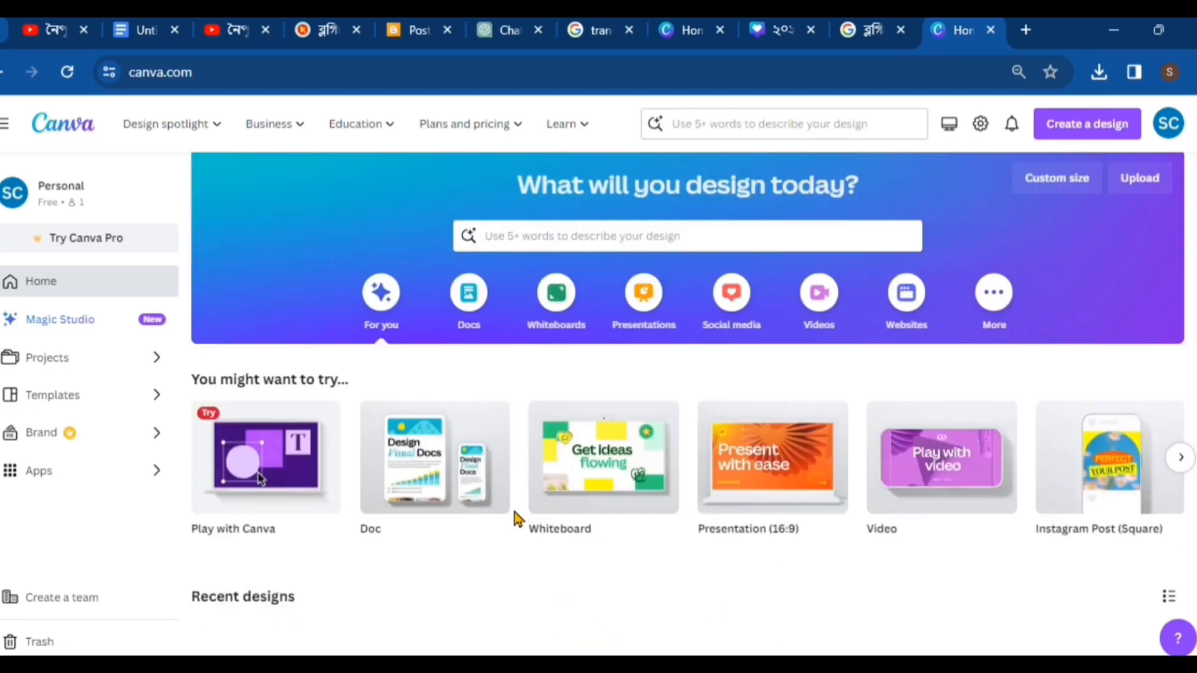
pyautogui.click(5, 124)
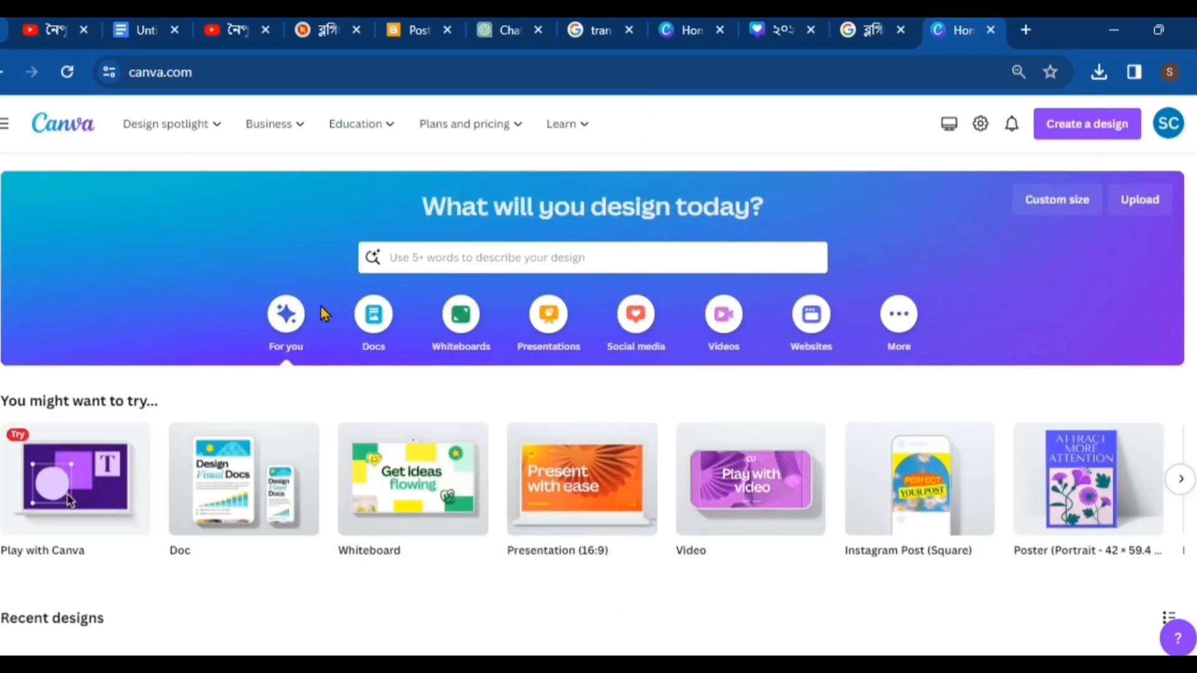
pyautogui.scroll(-1, 450, 486)
pyautogui.scroll(-5, 451, 486)
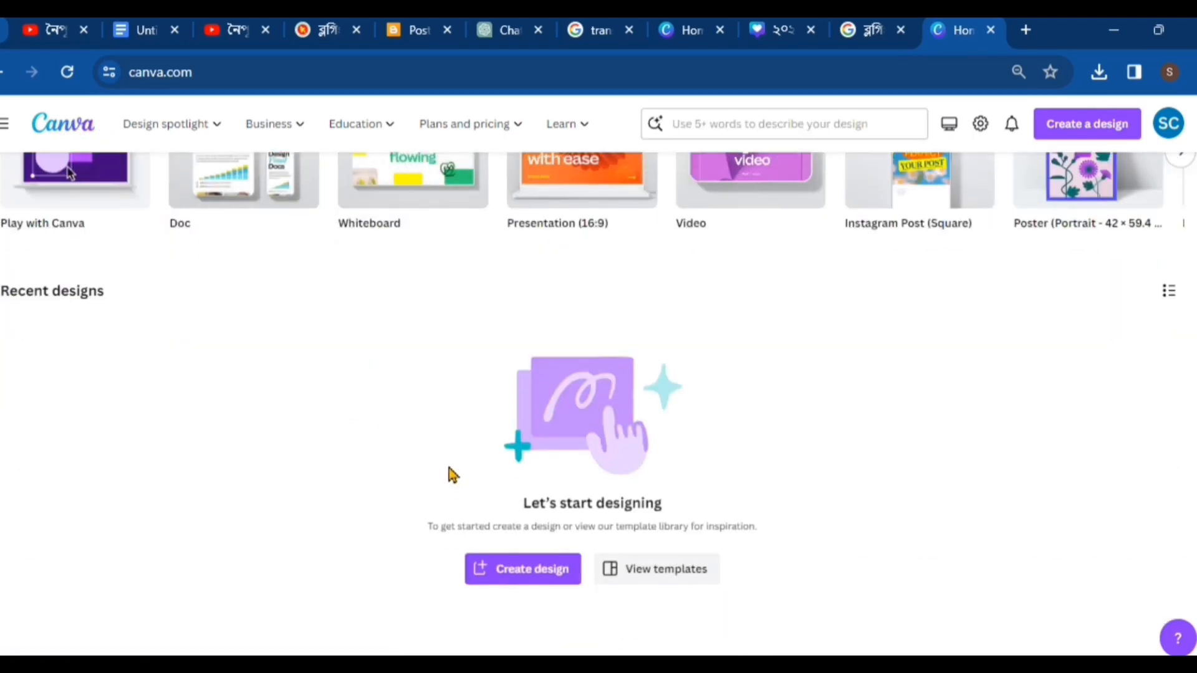
pyautogui.scroll(5, 449, 476)
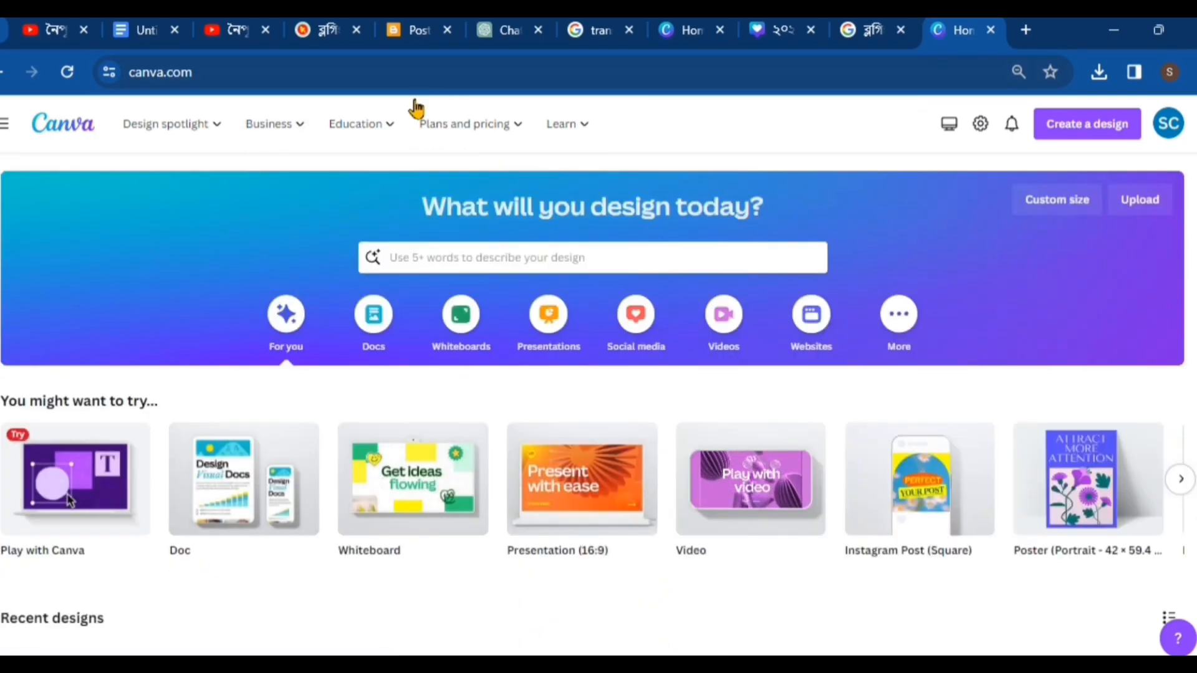
# Open the Presentations page from the Design spotlight offerings and look through its sample templates.
pyautogui.click(197, 125)
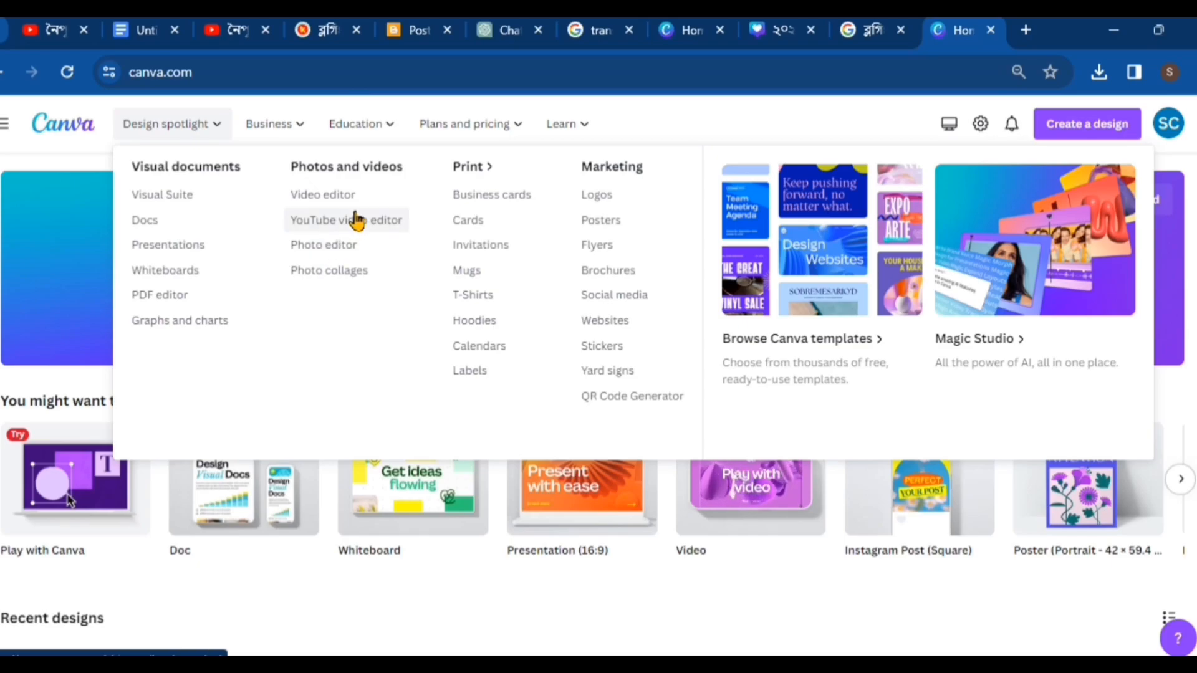
pyautogui.click(193, 252)
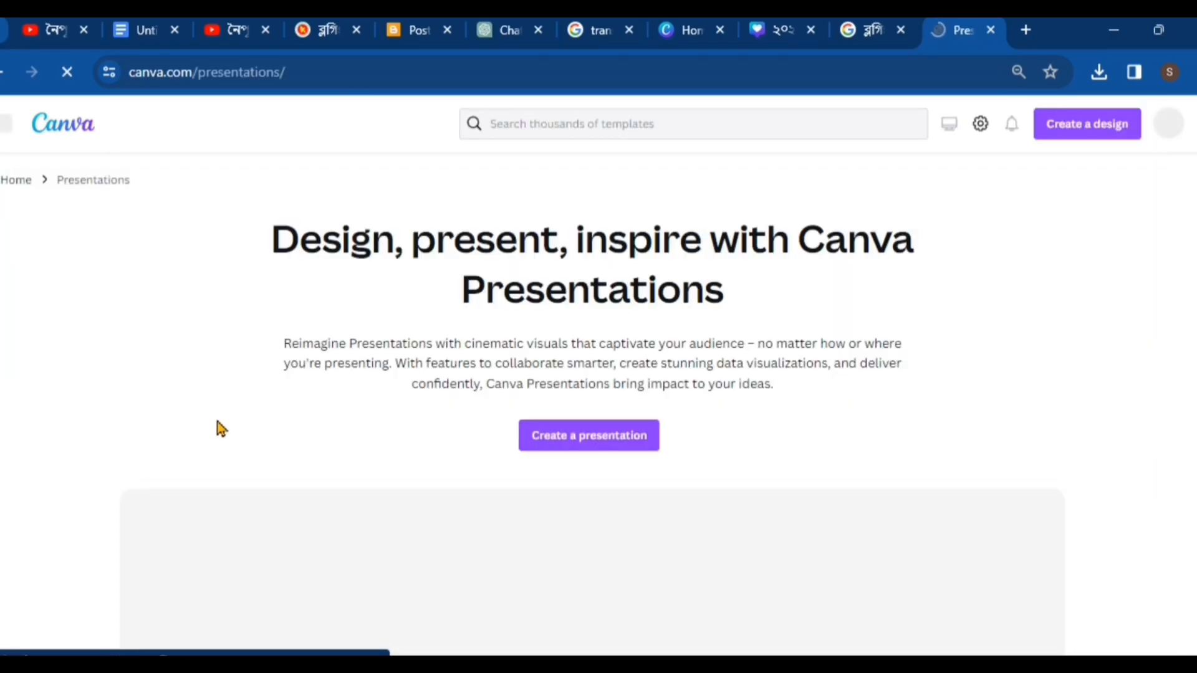
pyautogui.scroll(-5, 570, 474)
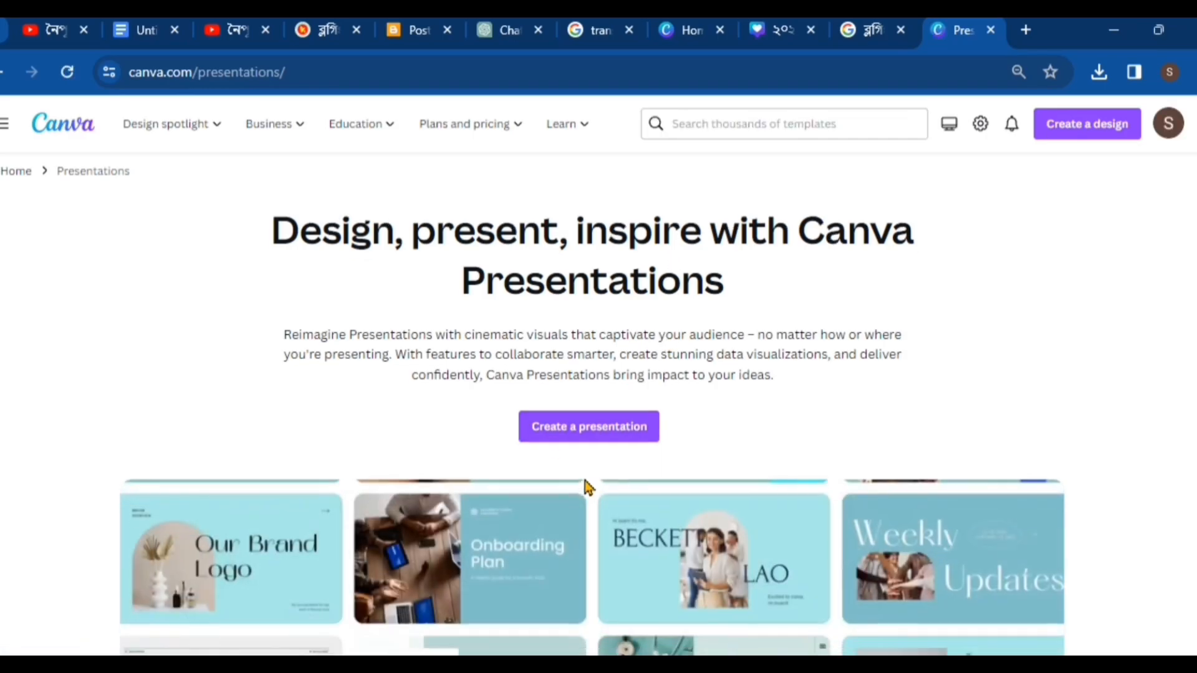
pyautogui.scroll(-5, 502, 396)
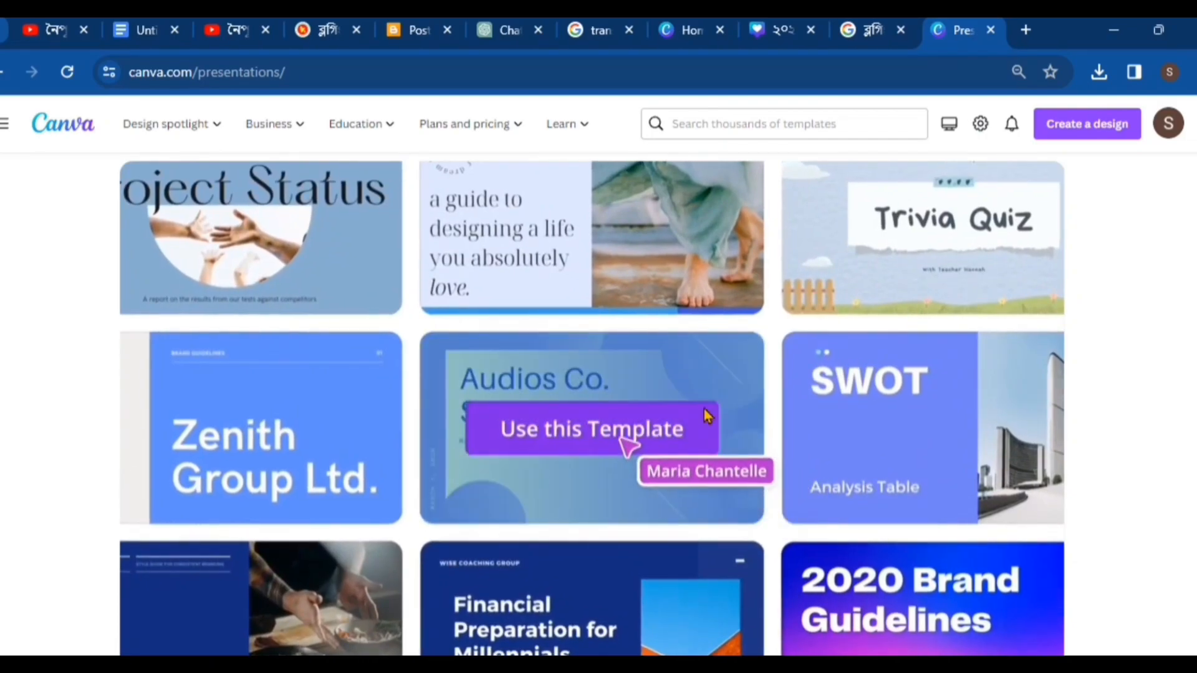
pyautogui.scroll(10, 655, 452)
# Open the Marketing page among the business solutions and look through its content and brand guideline templates.
pyautogui.moveTo(272, 134)
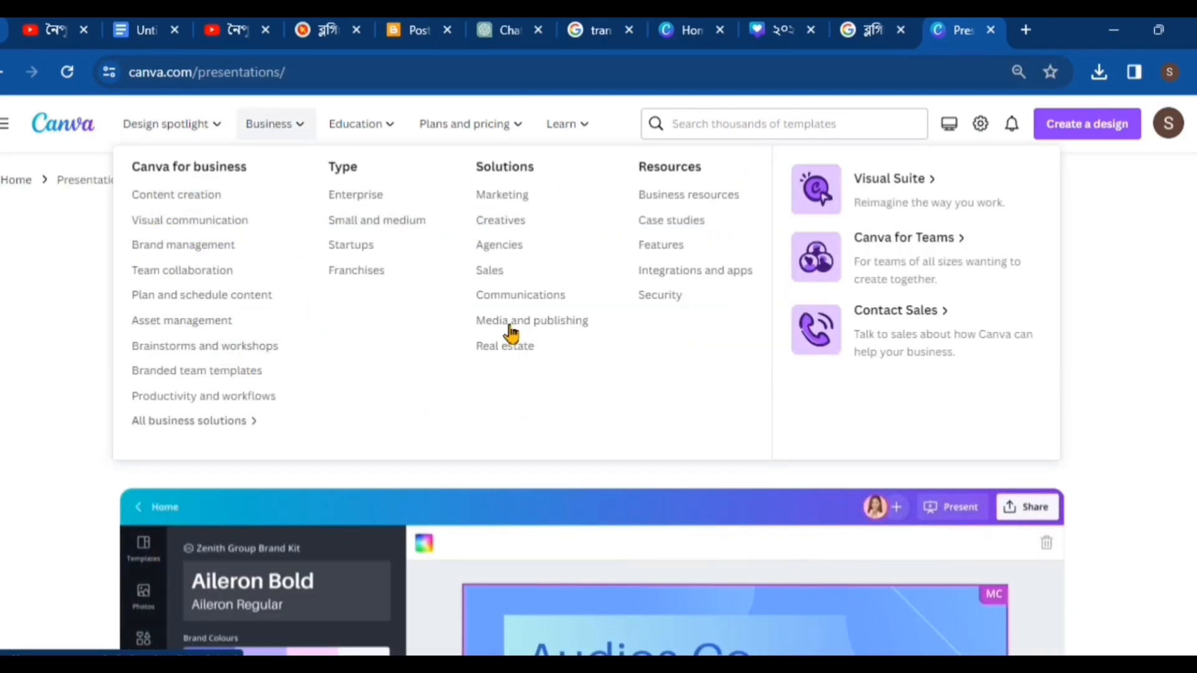
pyautogui.click(491, 197)
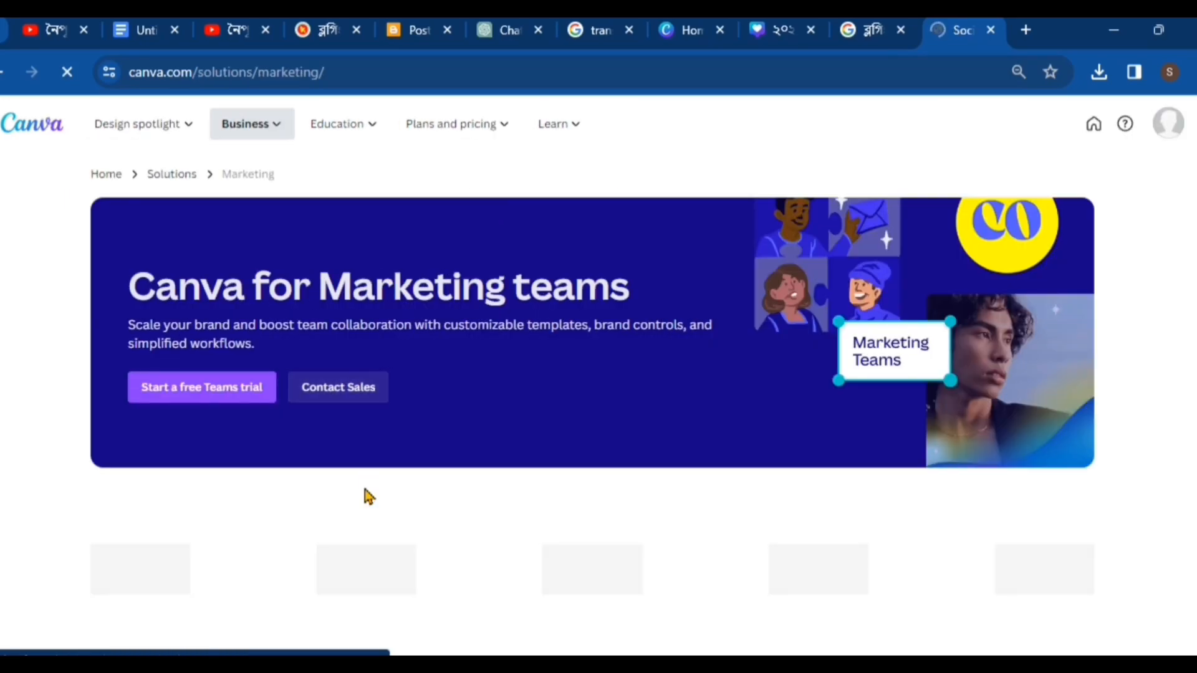
pyautogui.scroll(-15, 367, 493)
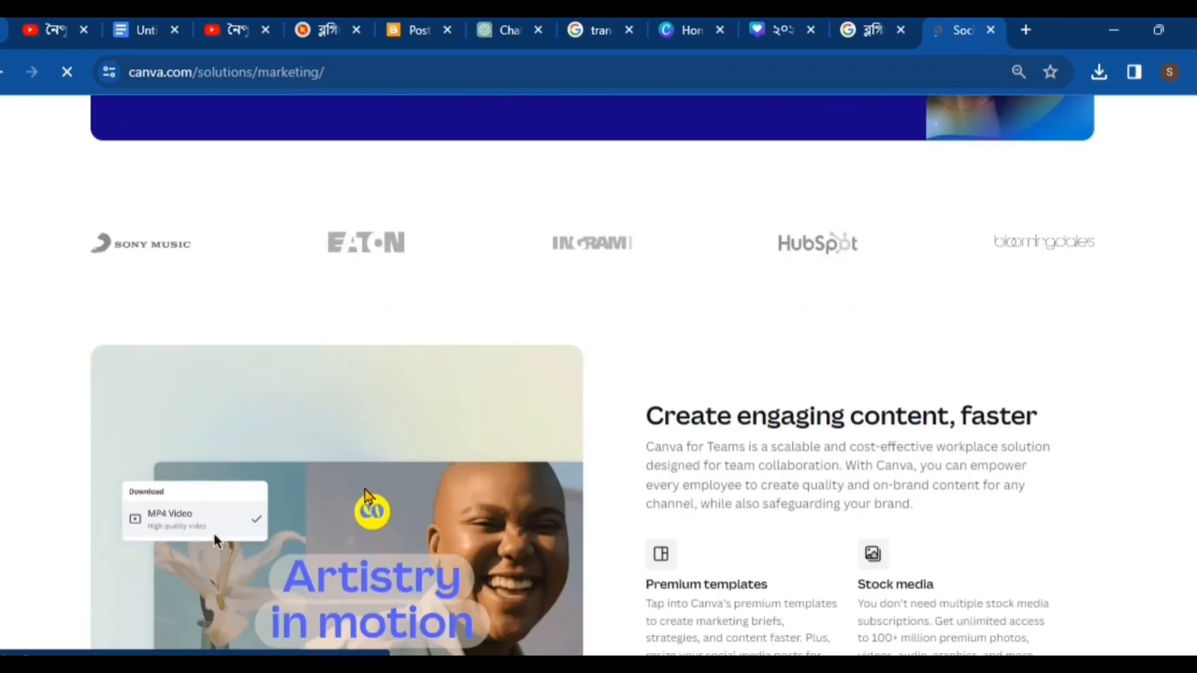
pyautogui.scroll(-10, 367, 497)
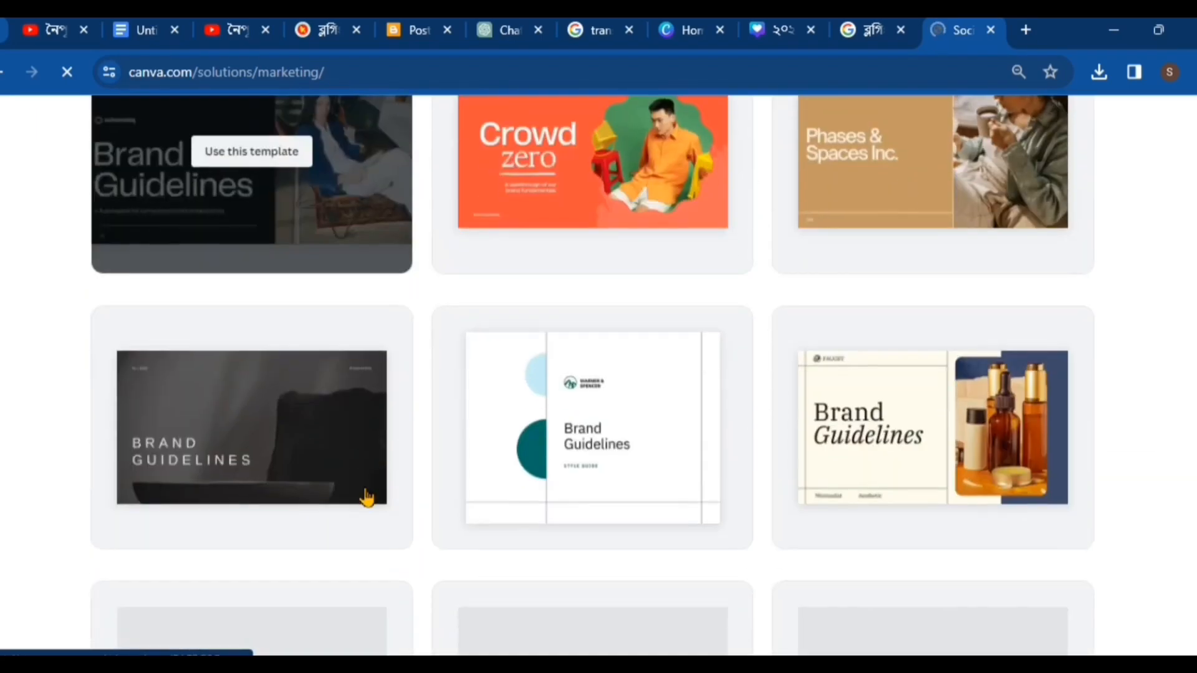
pyautogui.scroll(20, 367, 497)
pyautogui.scroll(5, 366, 497)
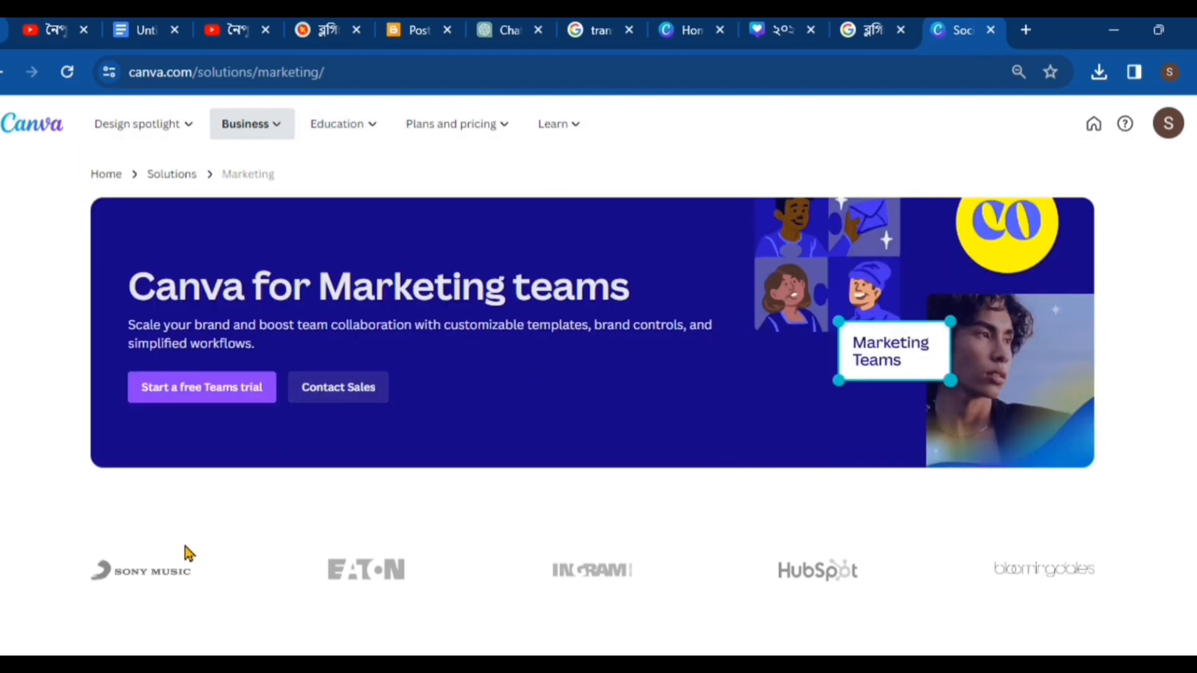
# Return to the Canva home page and dismiss the pop-up dialog.
pyautogui.click(39, 128)
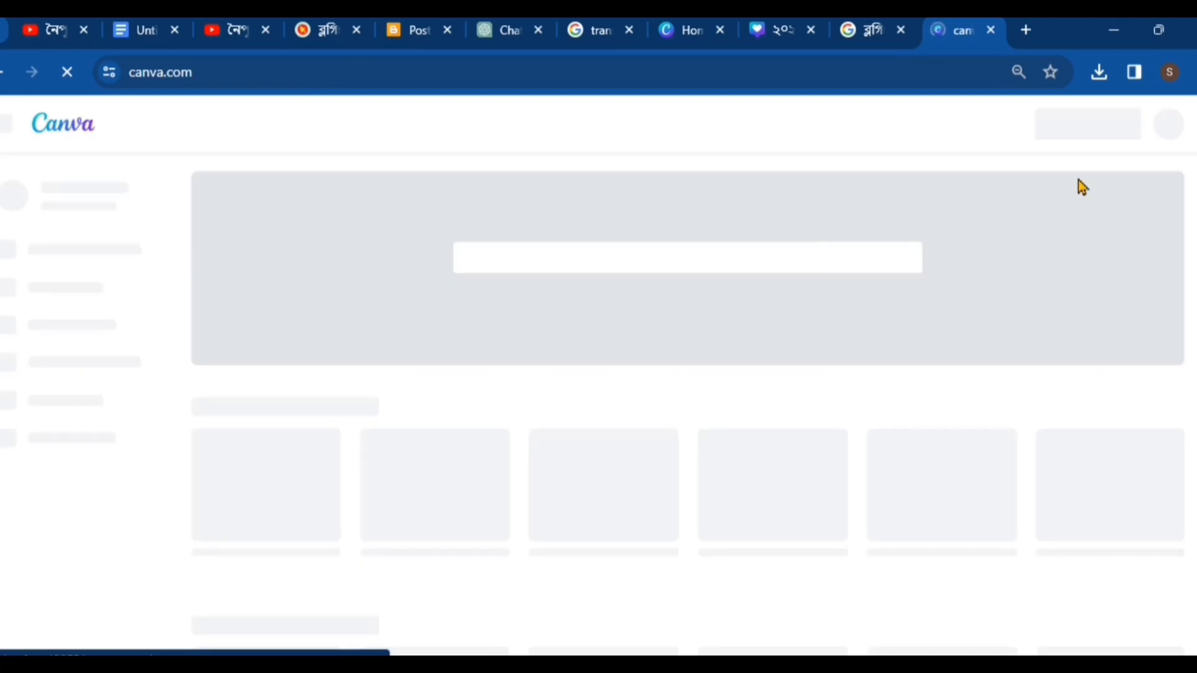
pyautogui.click(1057, 128)
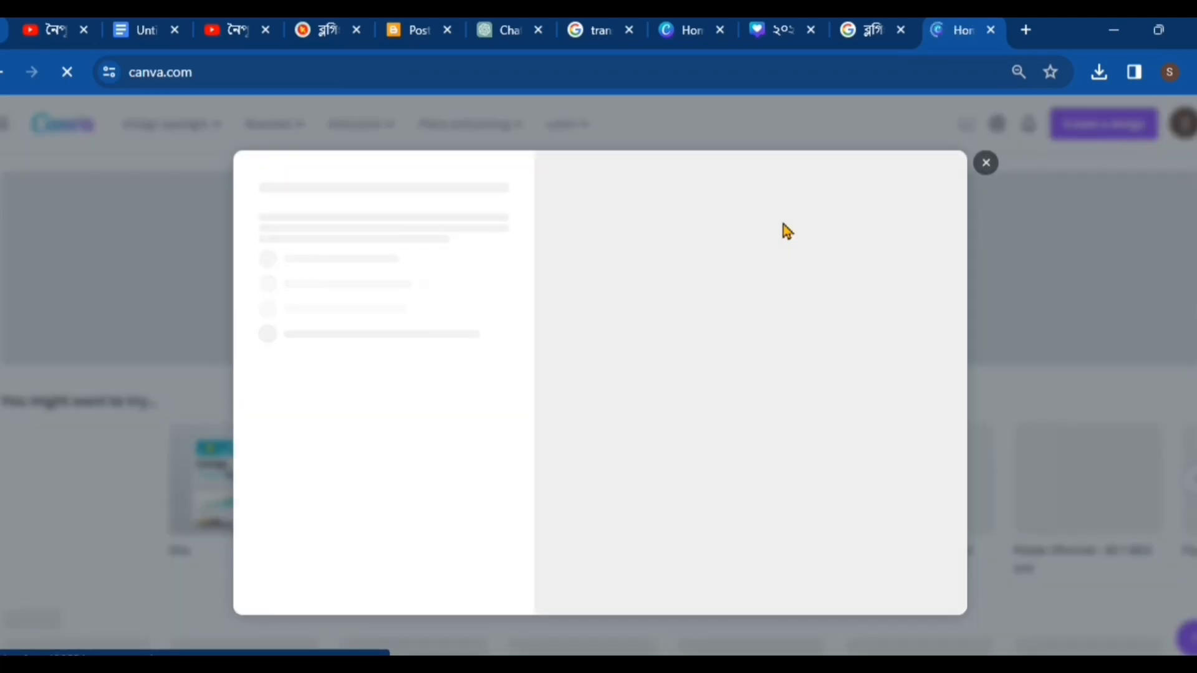
pyautogui.click(996, 171)
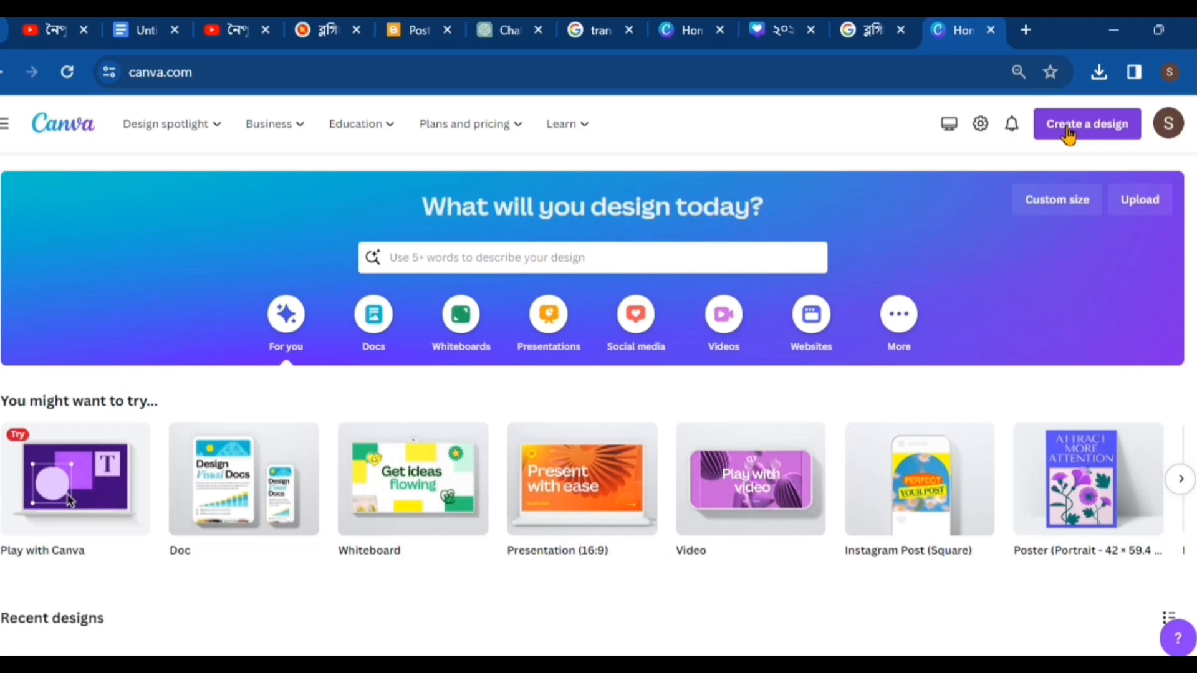
# Search the types for a new design for "youtube" and look through the YouTube formats offered.
pyautogui.click(1069, 131)
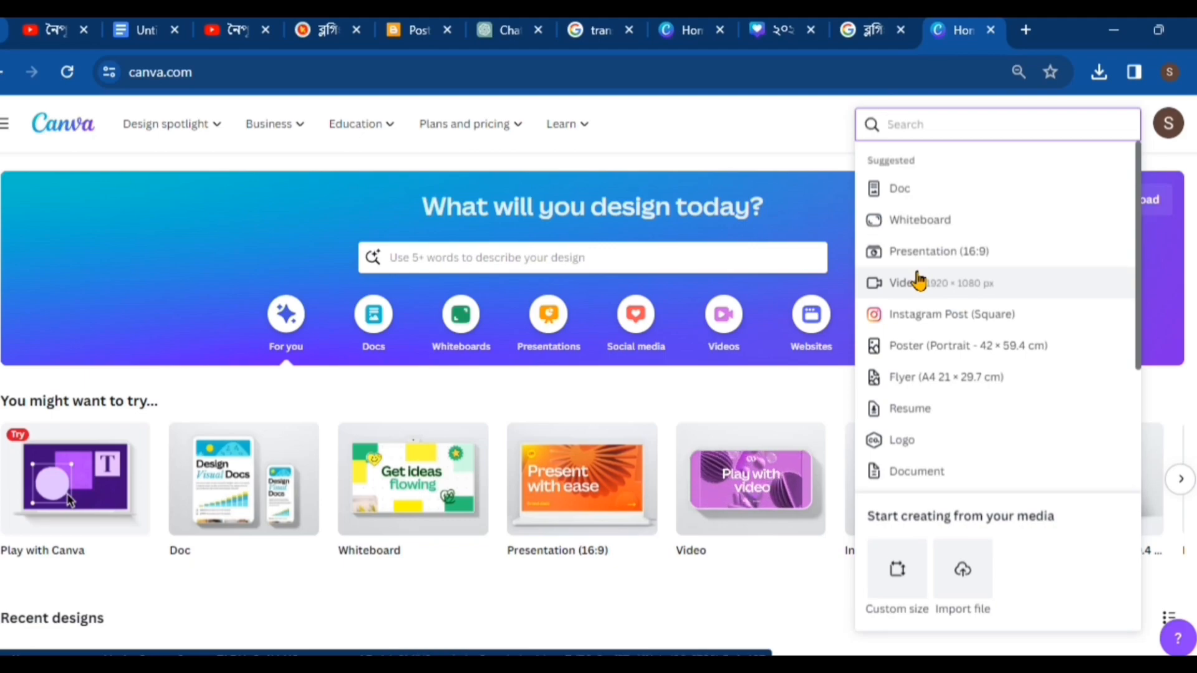
pyautogui.write('yo')
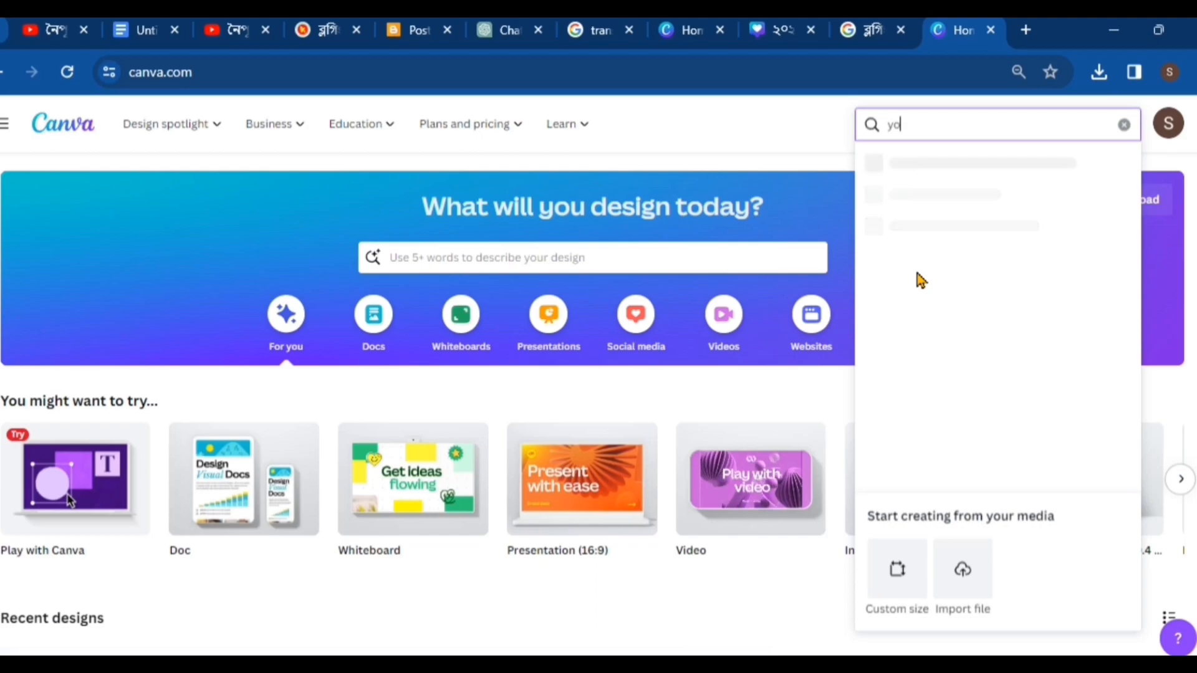
pyautogui.write('utube')
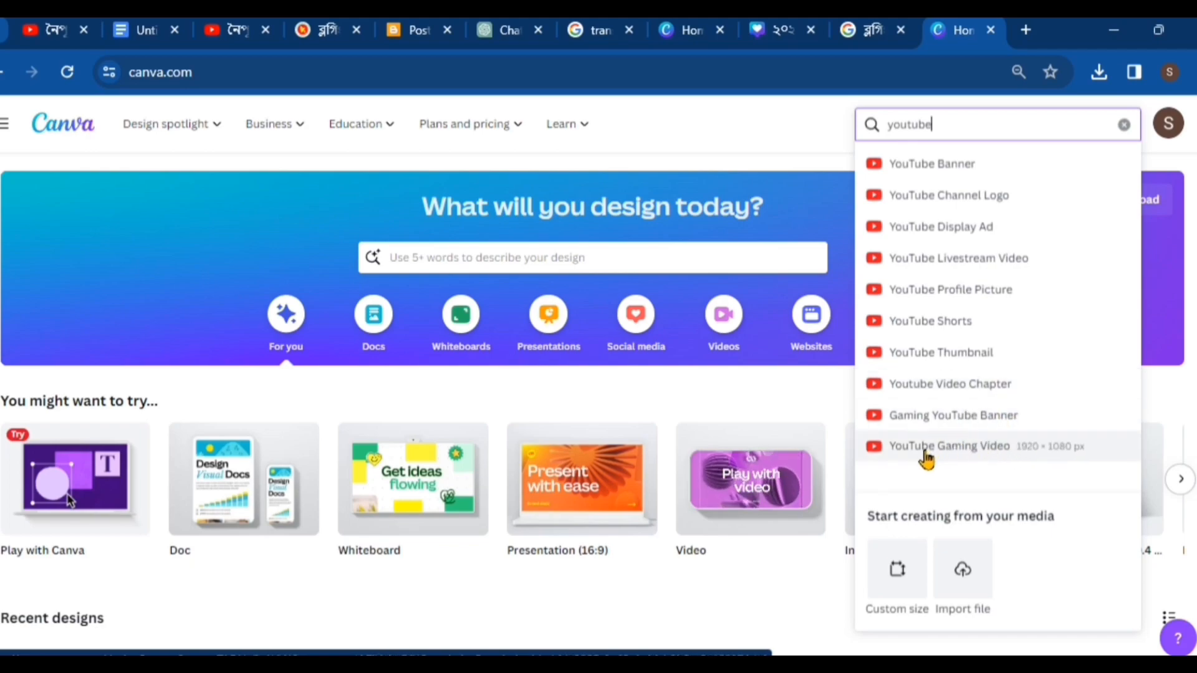
pyautogui.scroll(-4, 1004, 459)
pyautogui.scroll(4, 1004, 457)
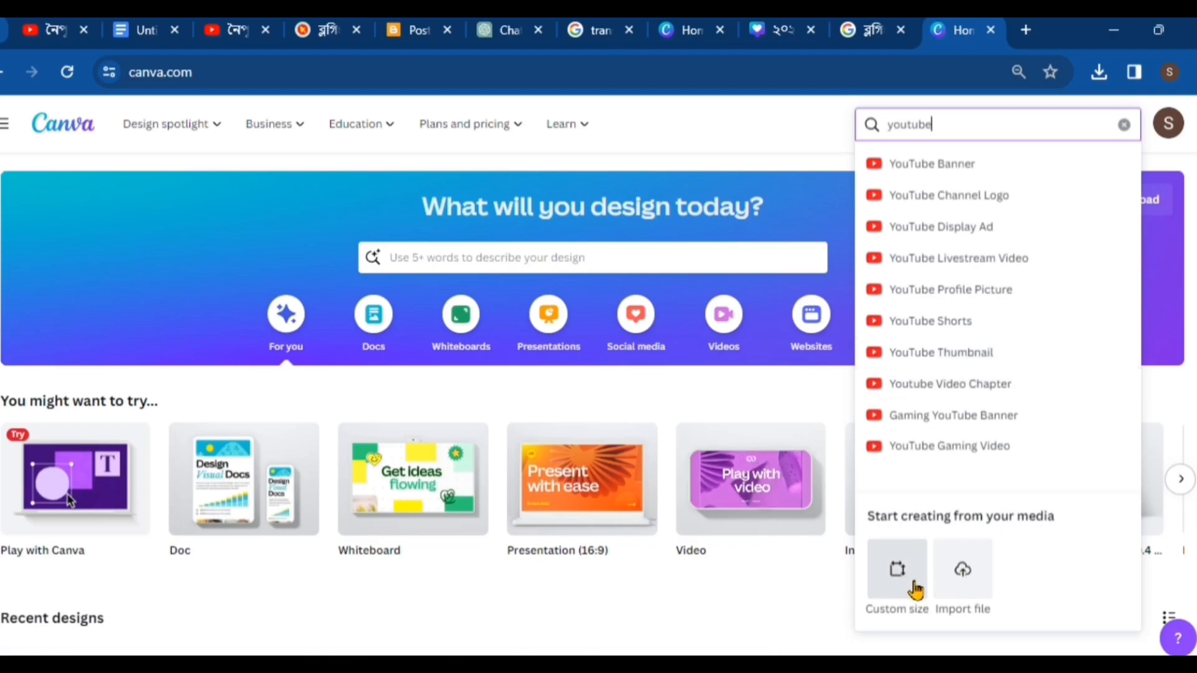
# Create a new custom-size design 1280 px wide and 760 px high.
pyautogui.click(897, 592)
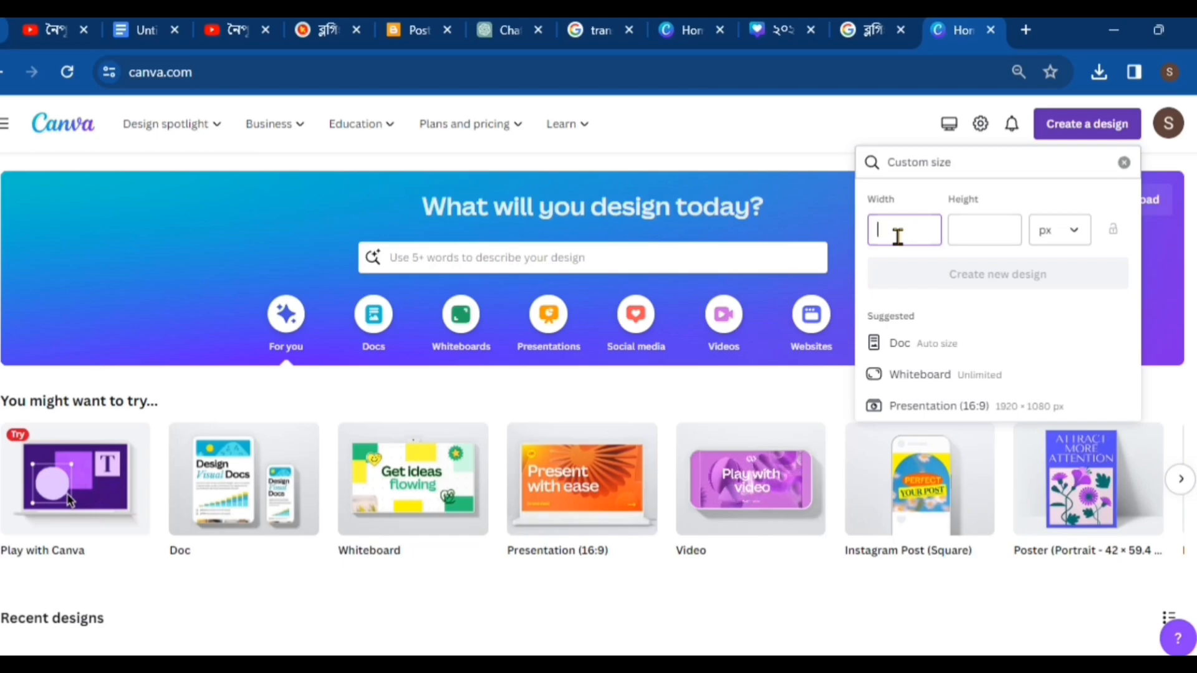
pyautogui.write('1280')
pyautogui.click(985, 235)
pyautogui.write('760')
pyautogui.click(995, 288)
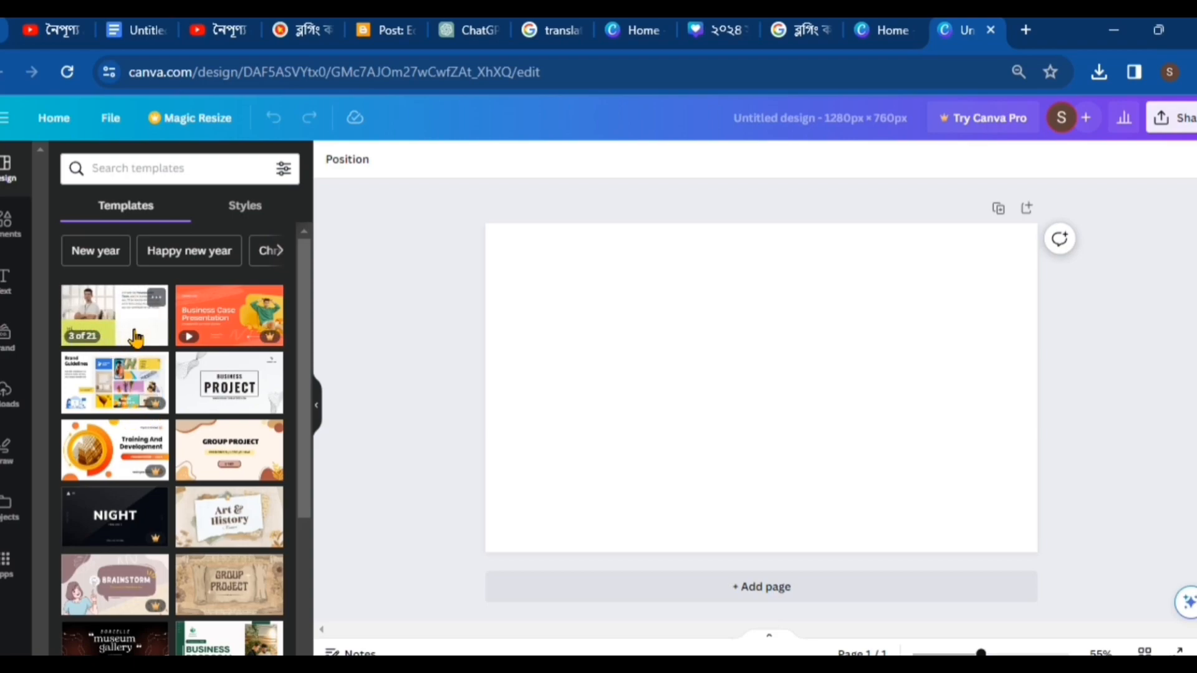
# Browse the templates, open the Volunteerism Opportunities Presentation and apply its "Our Three Key Goals" page to the blank design.
pyautogui.scroll(-1, 113, 550)
pyautogui.scroll(-3, 113, 551)
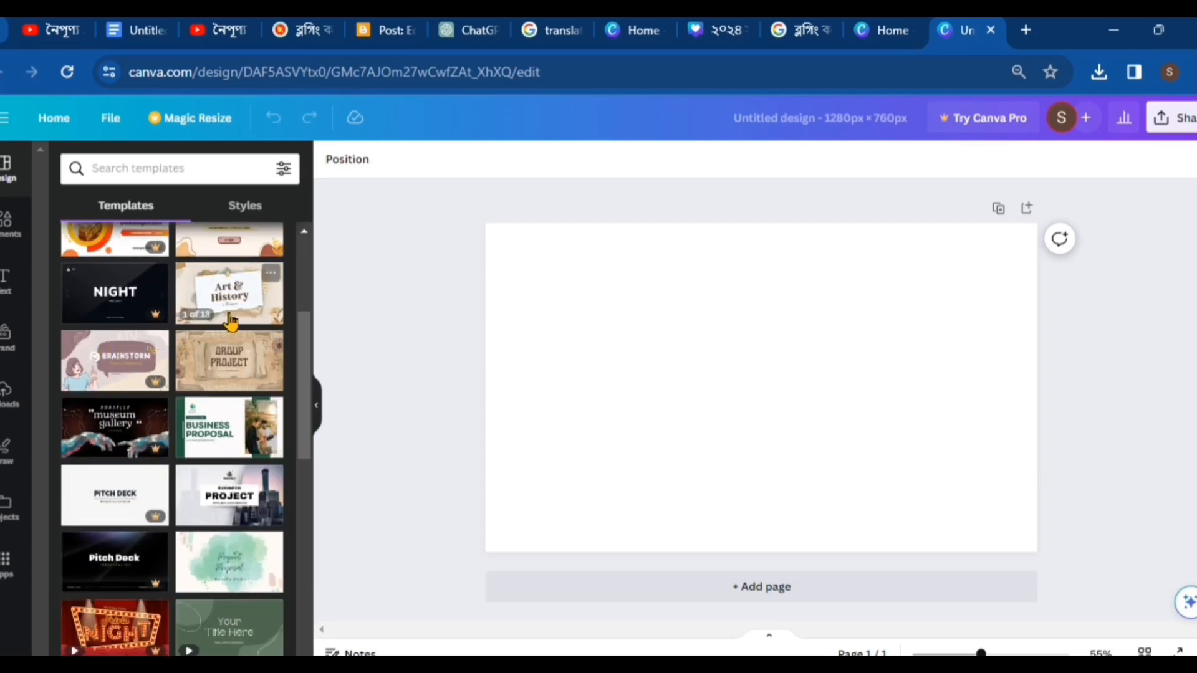
pyautogui.scroll(5, 230, 321)
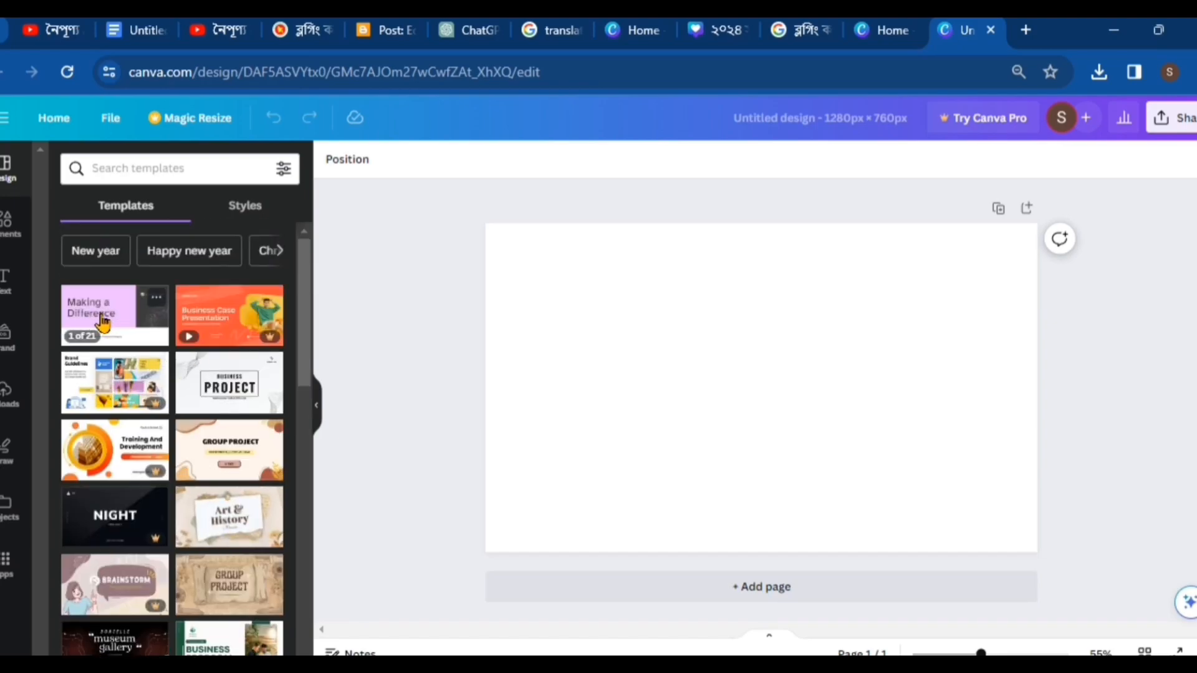
pyautogui.click(103, 321)
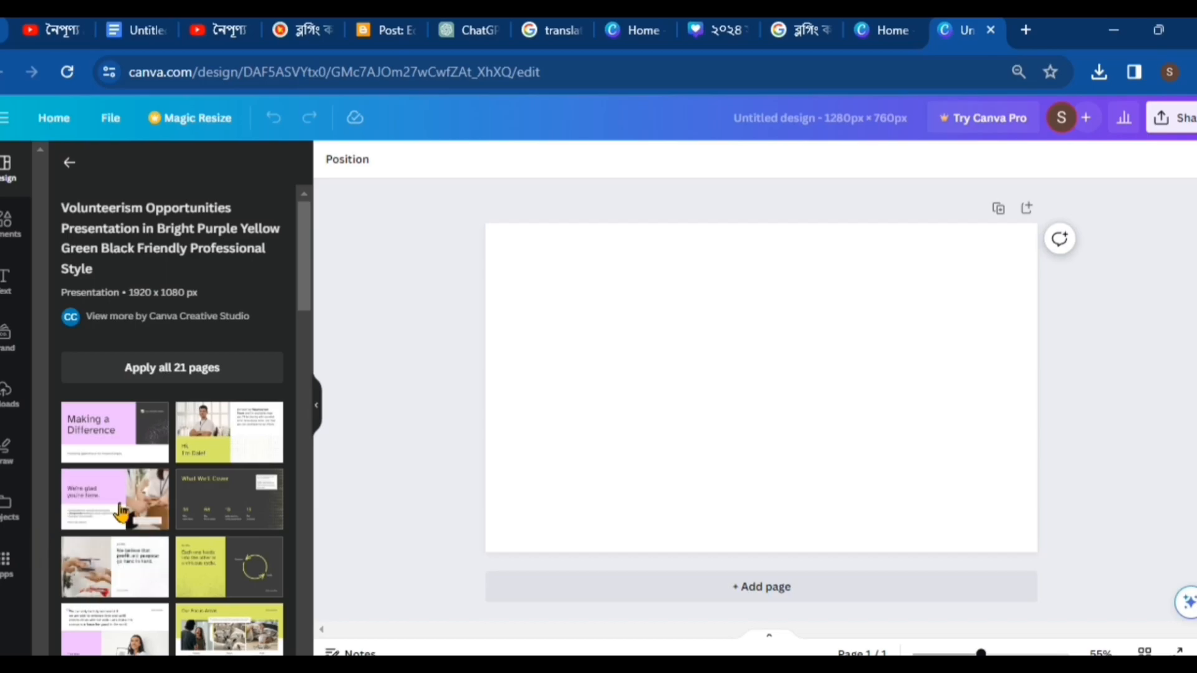
pyautogui.scroll(-5, 237, 623)
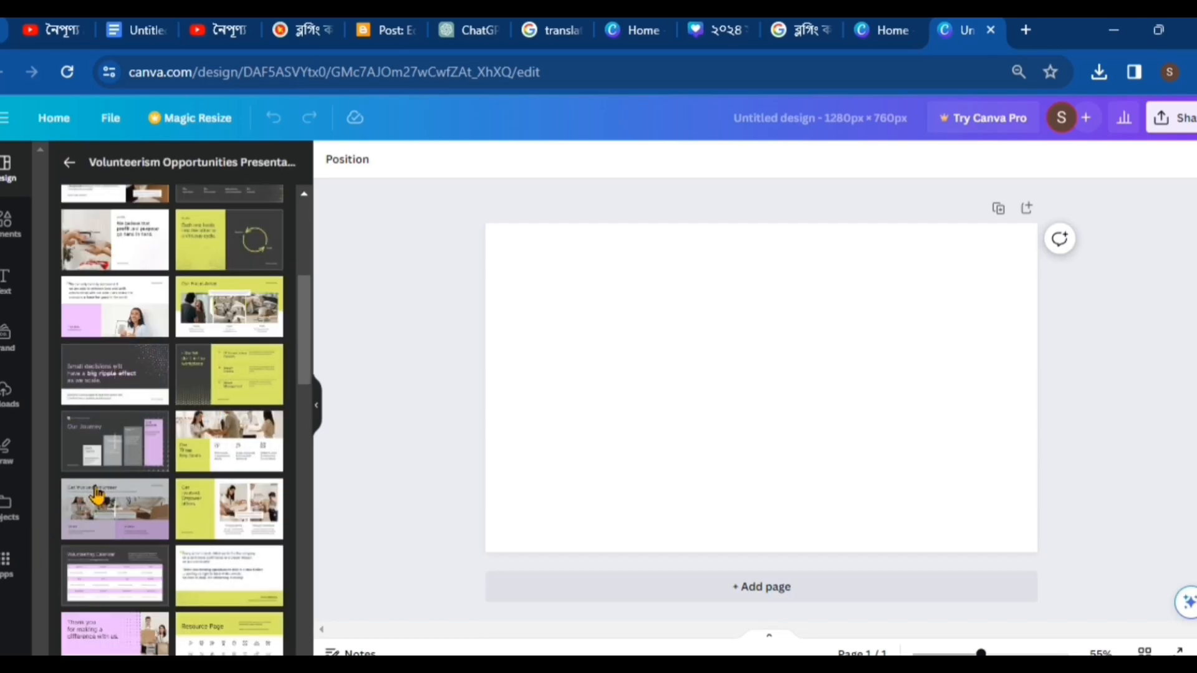
pyautogui.click(205, 447)
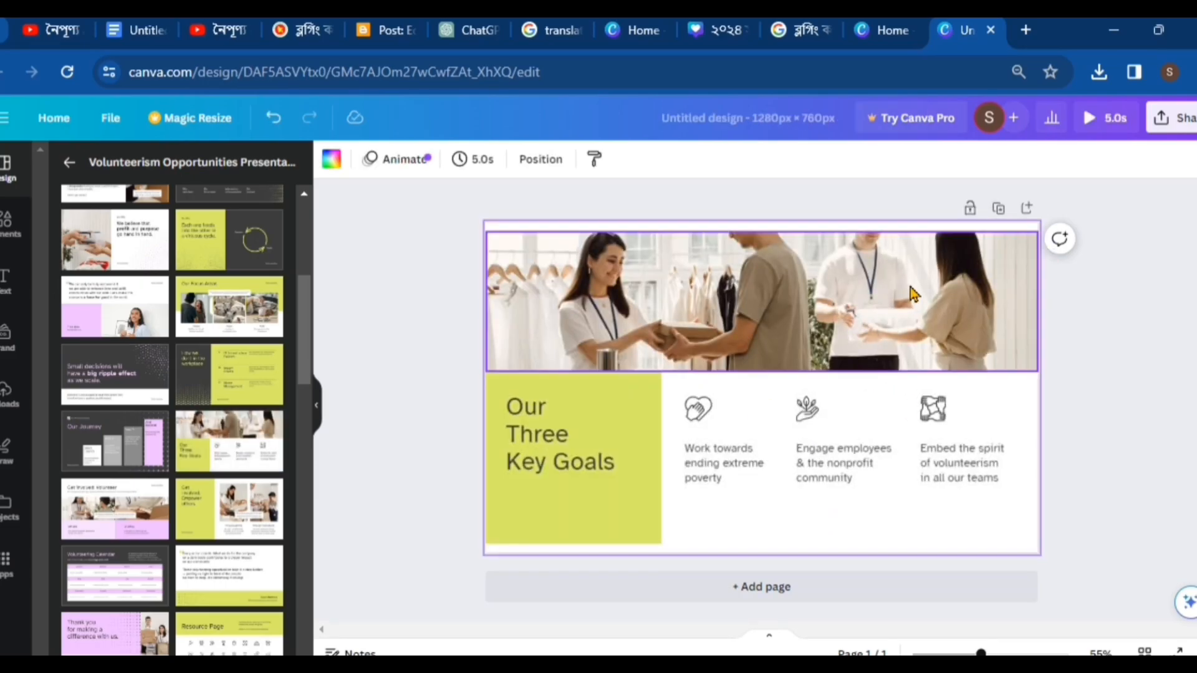
# Move the header photo up to the page's top edge.
pyautogui.click(809, 327)
pyautogui.moveTo(809, 327)
pyautogui.mouseDown()
pyautogui.moveTo(808, 395)
pyautogui.moveTo(805, 305)
pyautogui.mouseUp()
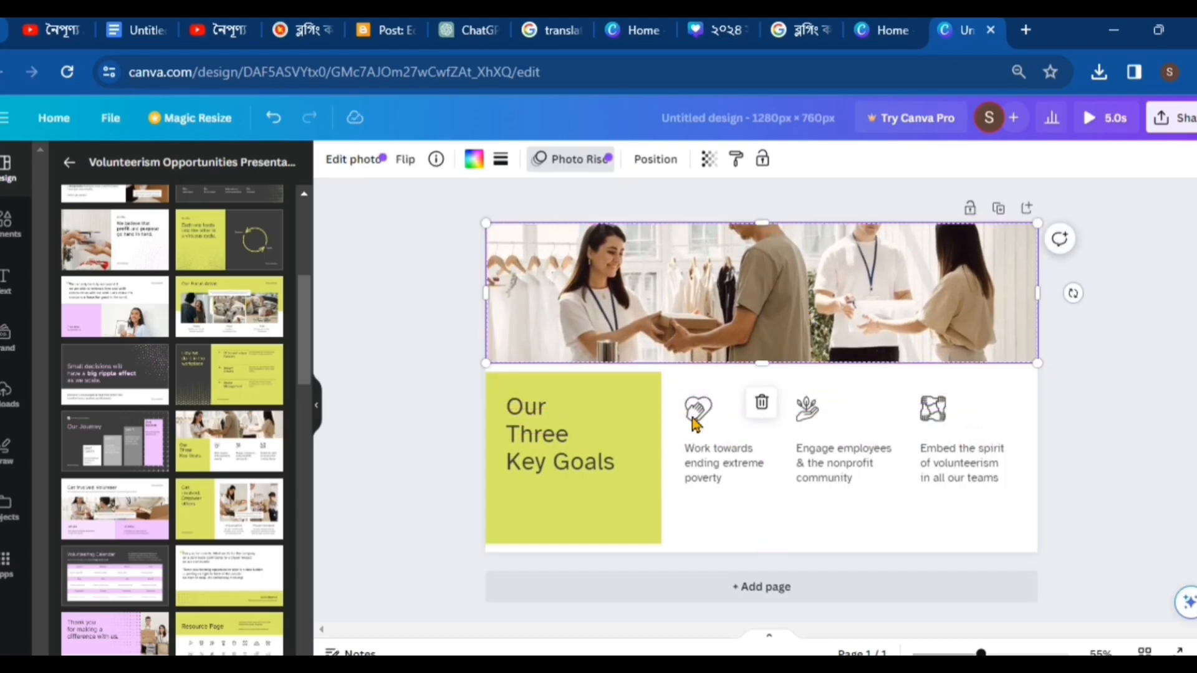
# Check the "Our Three Key Goals" heading and the three goal captions for editable text, selecting each in turn.
pyautogui.click(610, 467)
pyautogui.click(526, 410)
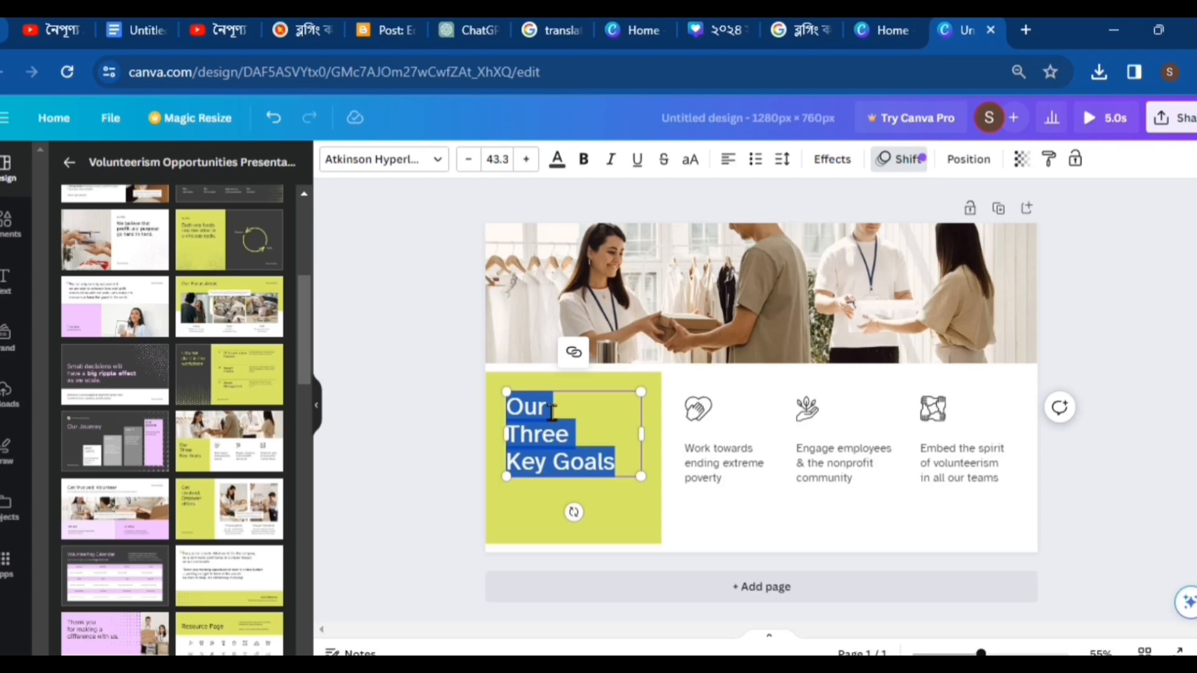
pyautogui.click(730, 477)
pyautogui.click(725, 472)
pyautogui.click(828, 474)
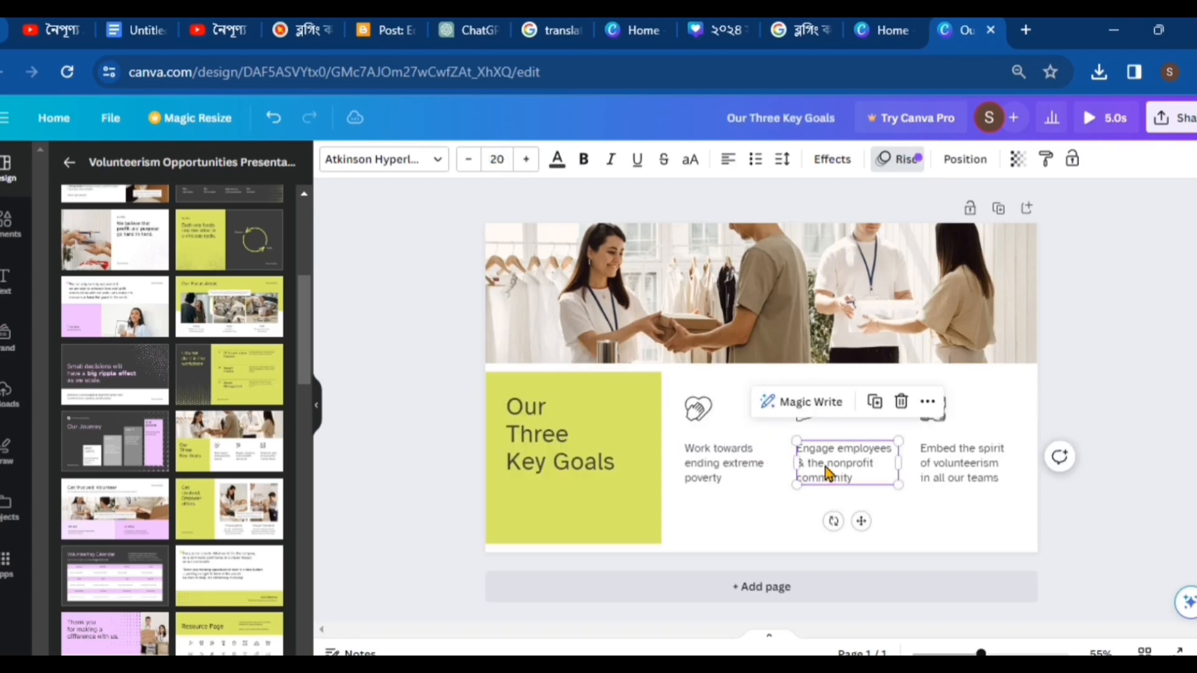
pyautogui.click(828, 474)
pyautogui.click(960, 464)
pyautogui.click(960, 464)
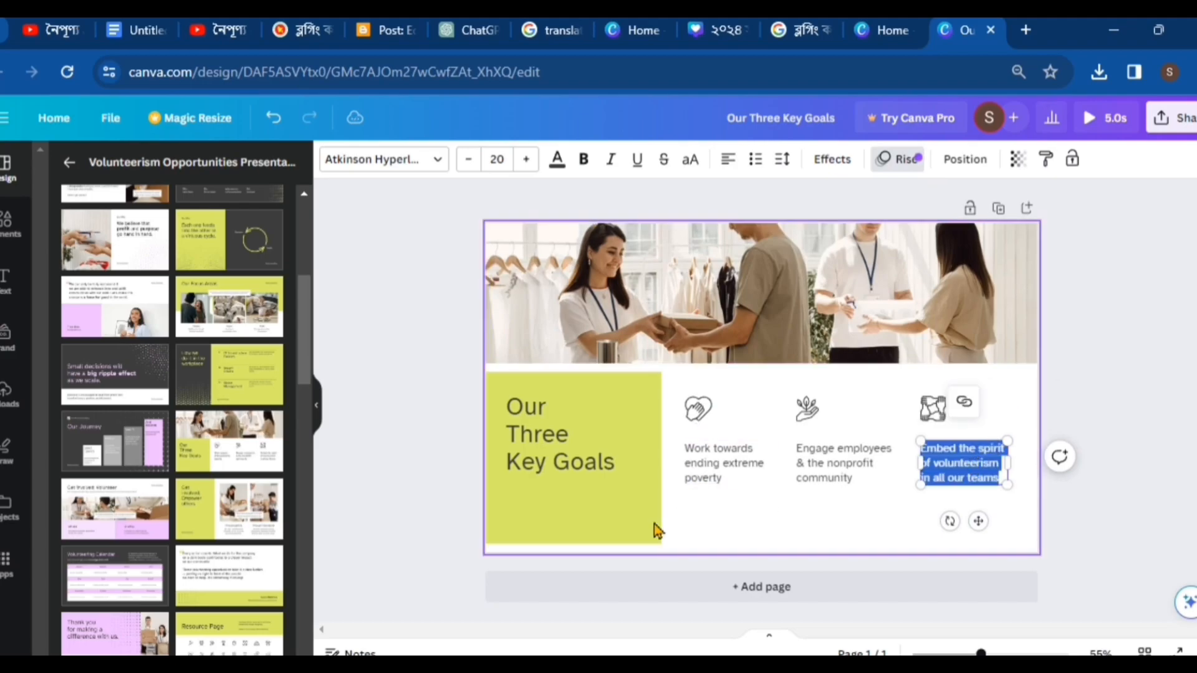
pyautogui.click(709, 537)
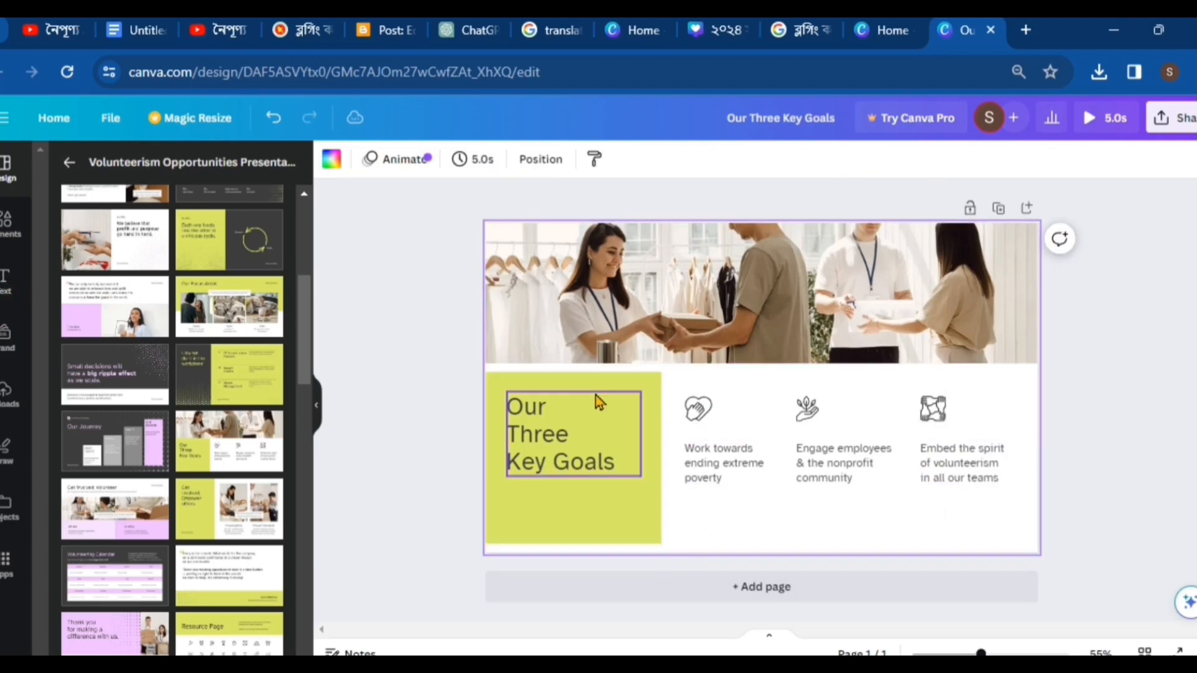
# Change the fill of the green box behind the "Our Three Key Goals" heading to yellow #ffde59.
pyautogui.click(634, 383)
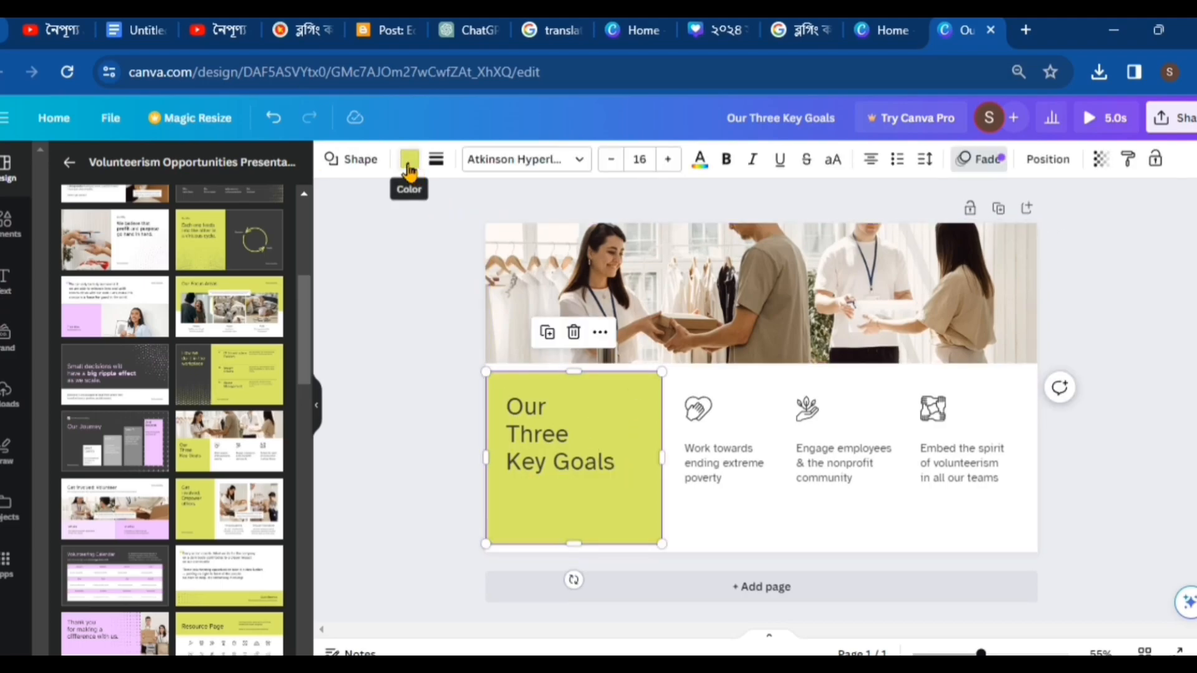
pyautogui.click(410, 163)
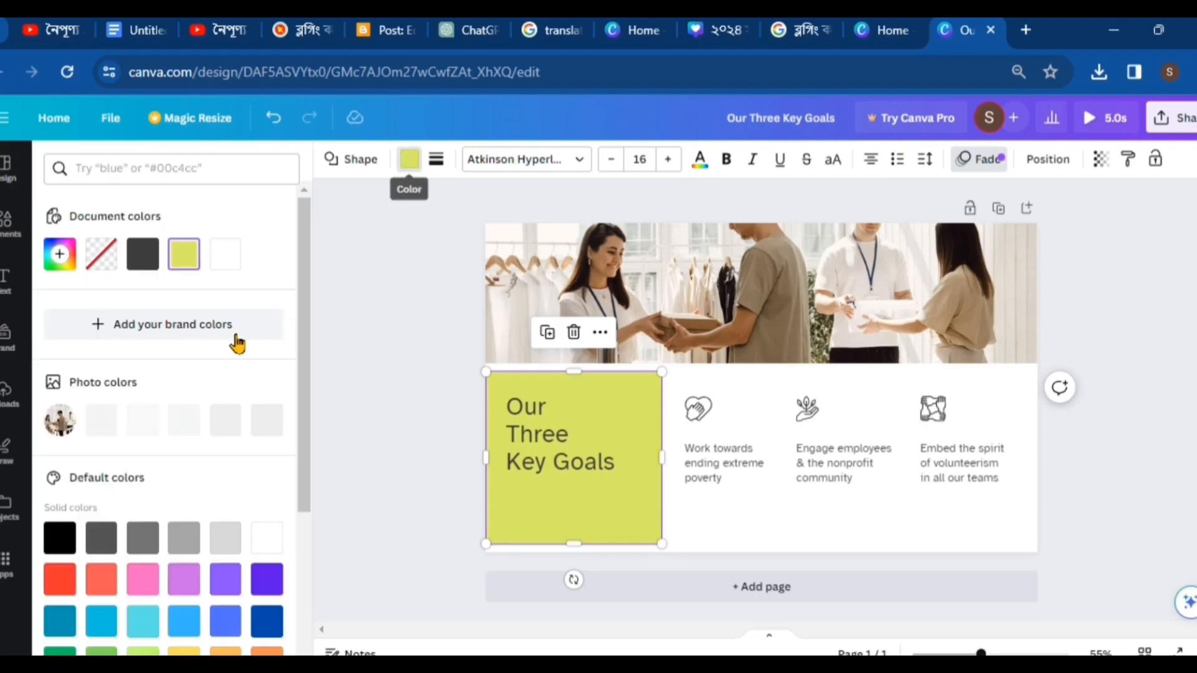
pyautogui.click(185, 625)
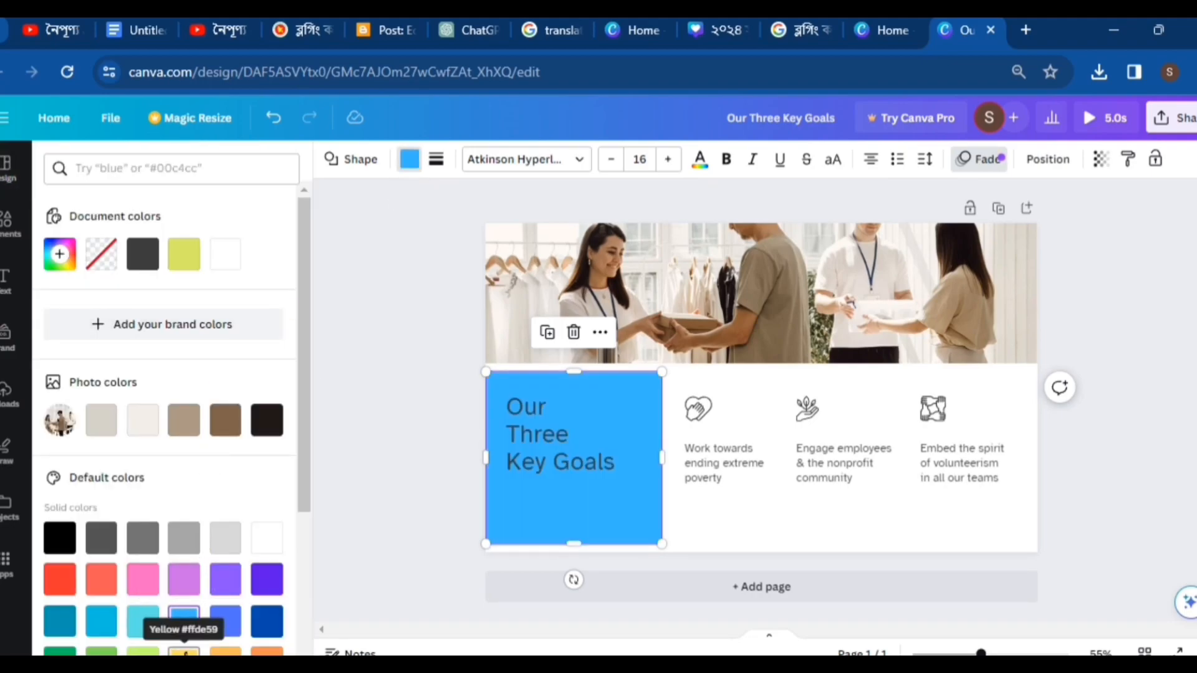
pyautogui.click(184, 652)
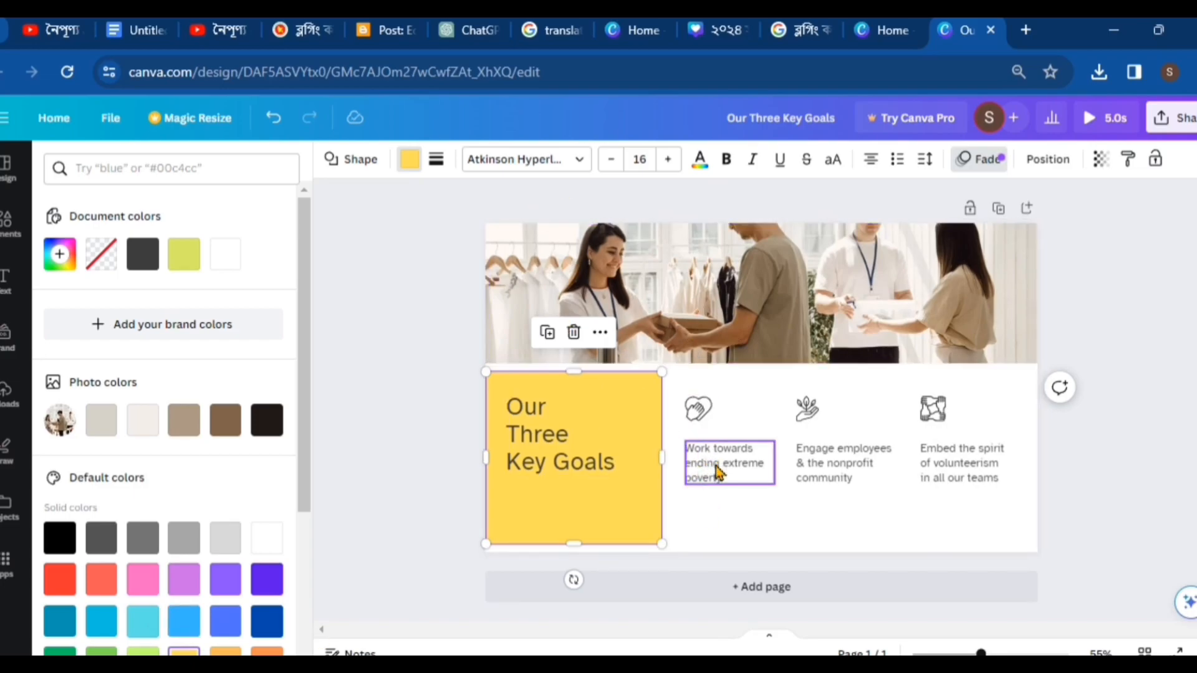
pyautogui.doubleClick(717, 448)
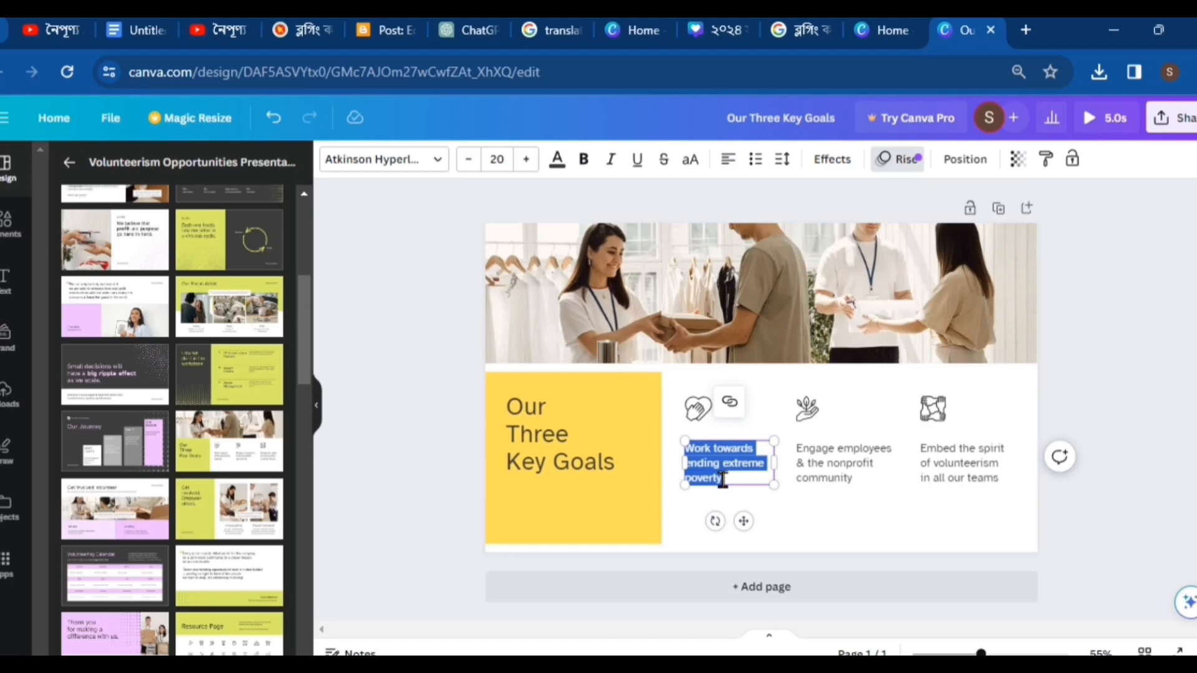
pyautogui.write('pd')
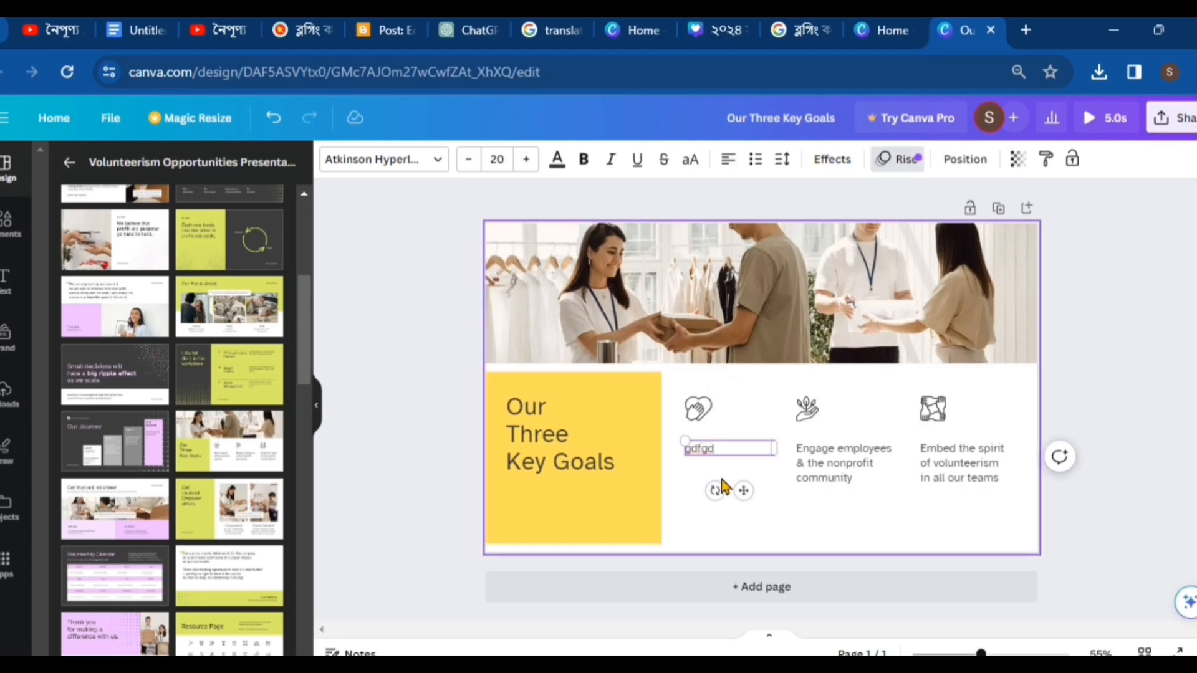
pyautogui.hotkey('ctrl', 'z')
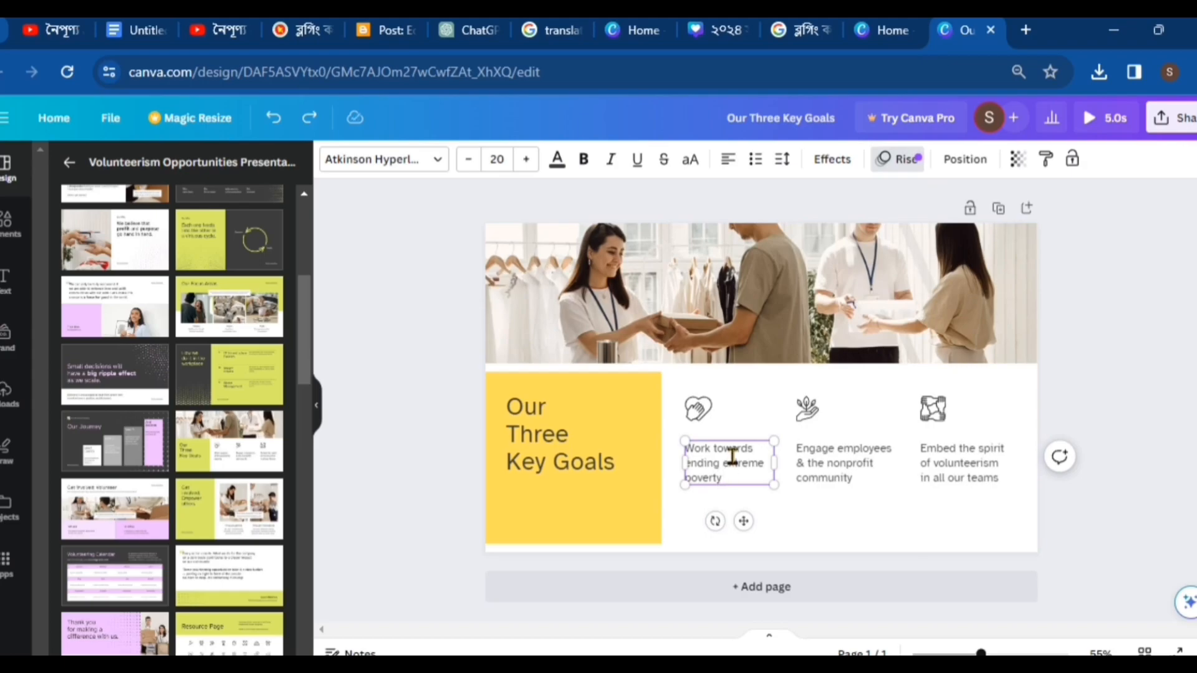
# Change the text color of the "Work towards ending extreme poverty" caption to the default bright red.
pyautogui.tripleClick(733, 457)
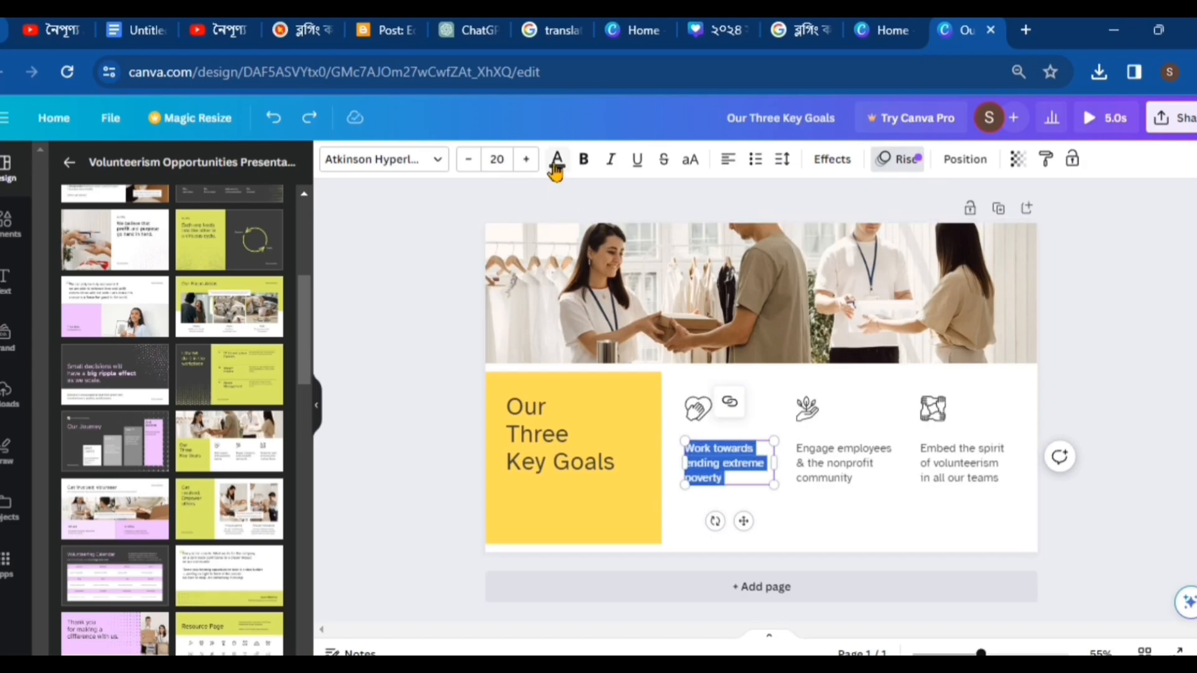
pyautogui.click(788, 528)
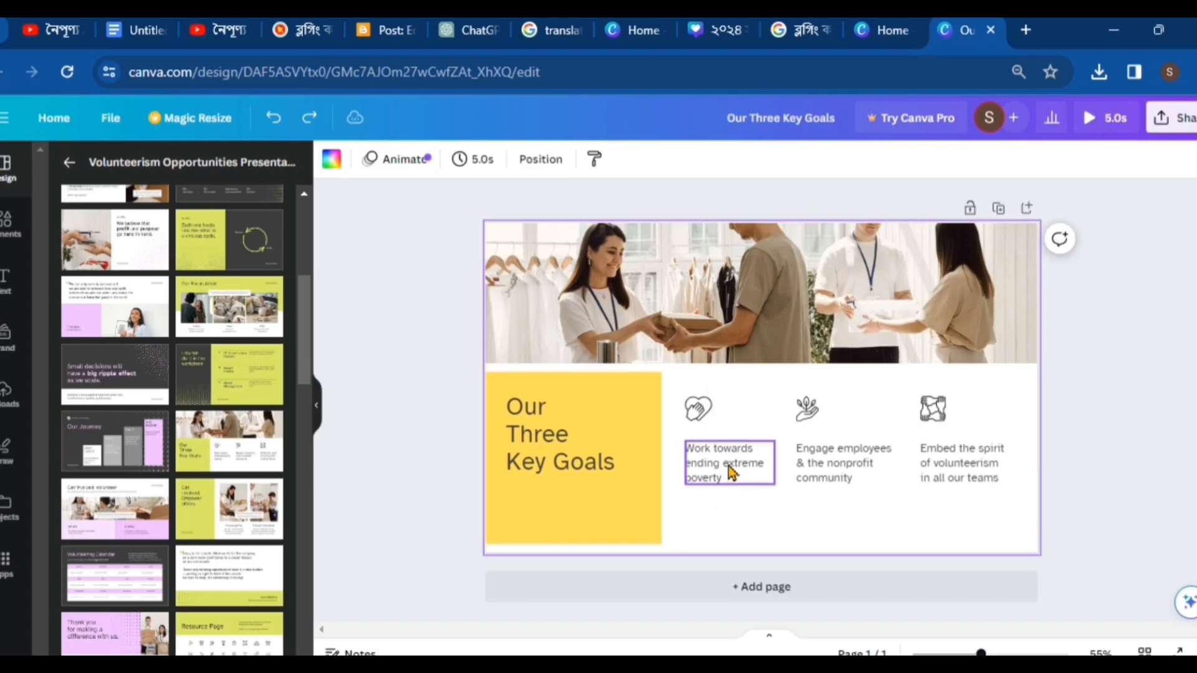
pyautogui.click(729, 473)
pyautogui.click(559, 162)
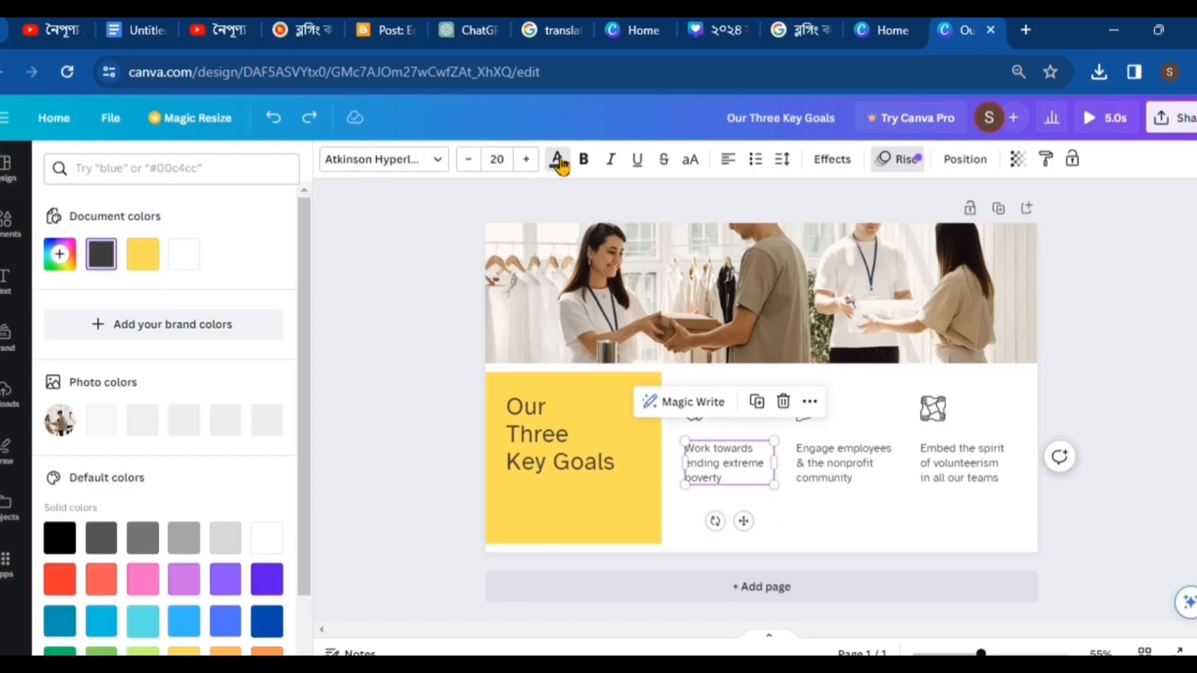
pyautogui.click(155, 267)
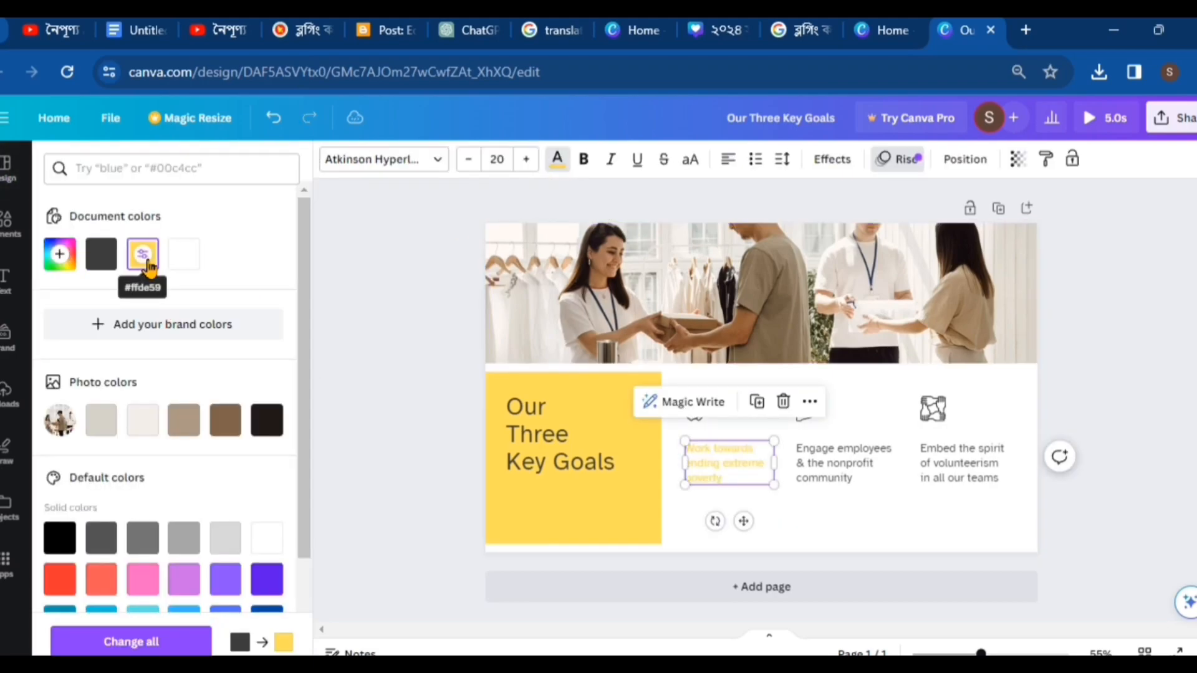
pyautogui.click(51, 587)
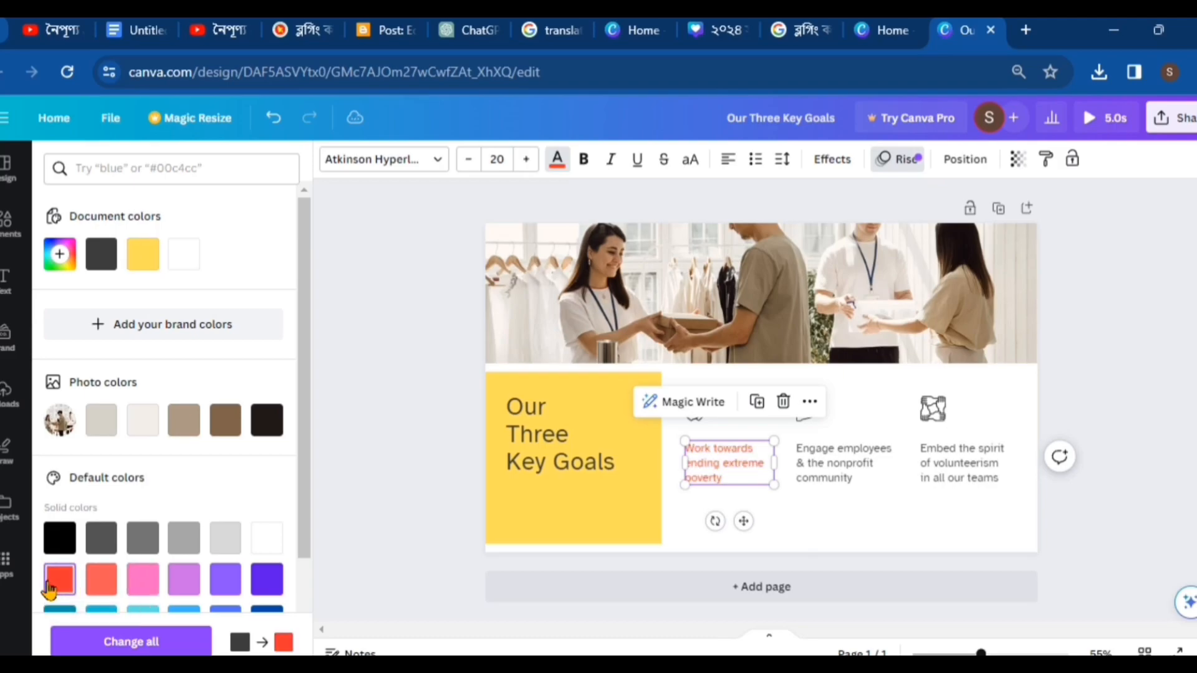
pyautogui.click(394, 384)
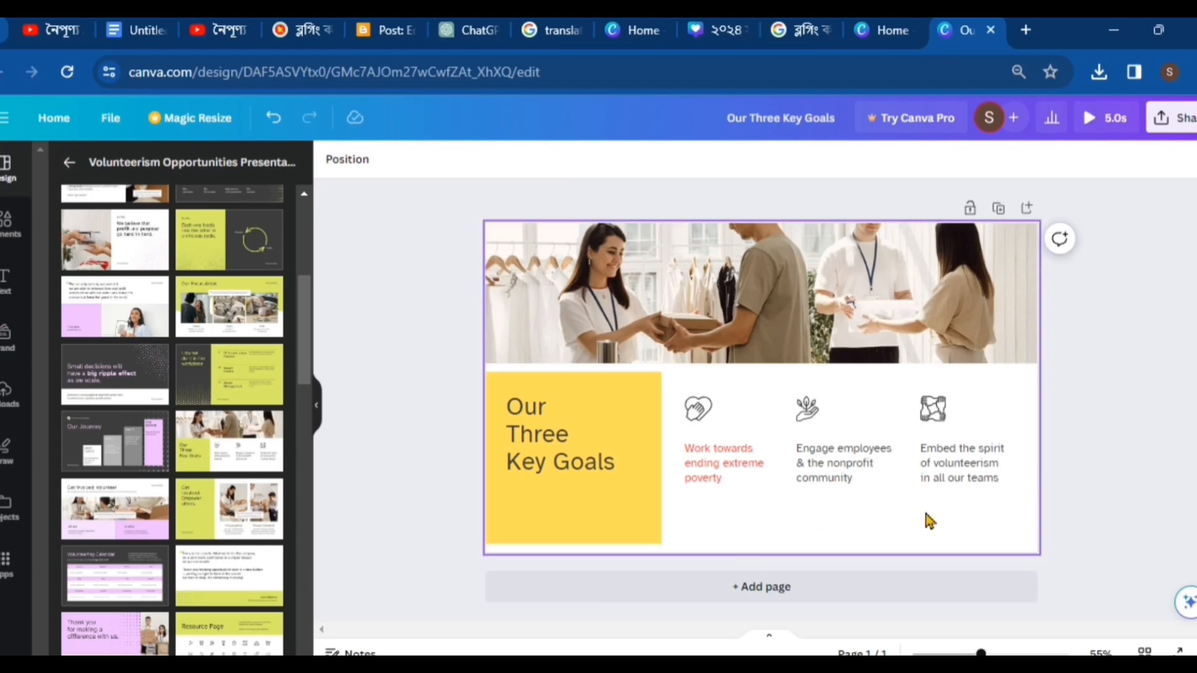
# Add a heading reading "hkghjff" and place it just below the photo, above the middle goal icon.
pyautogui.click(3, 288)
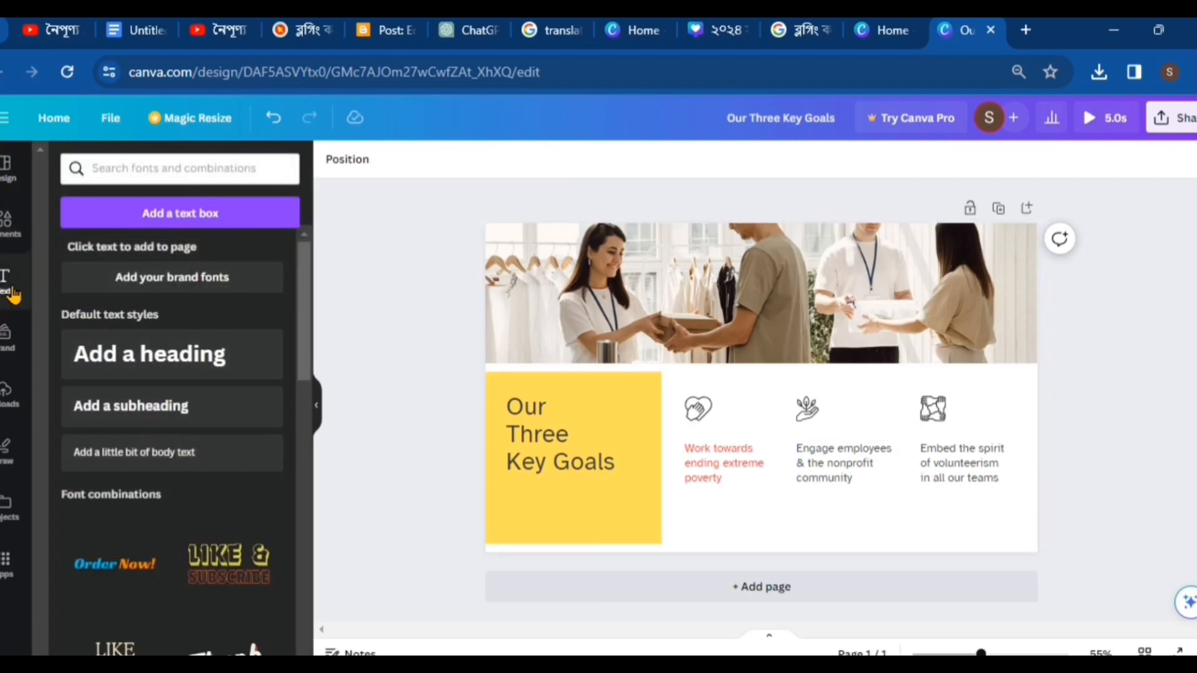
pyautogui.click(135, 357)
pyautogui.write('hkghjff')
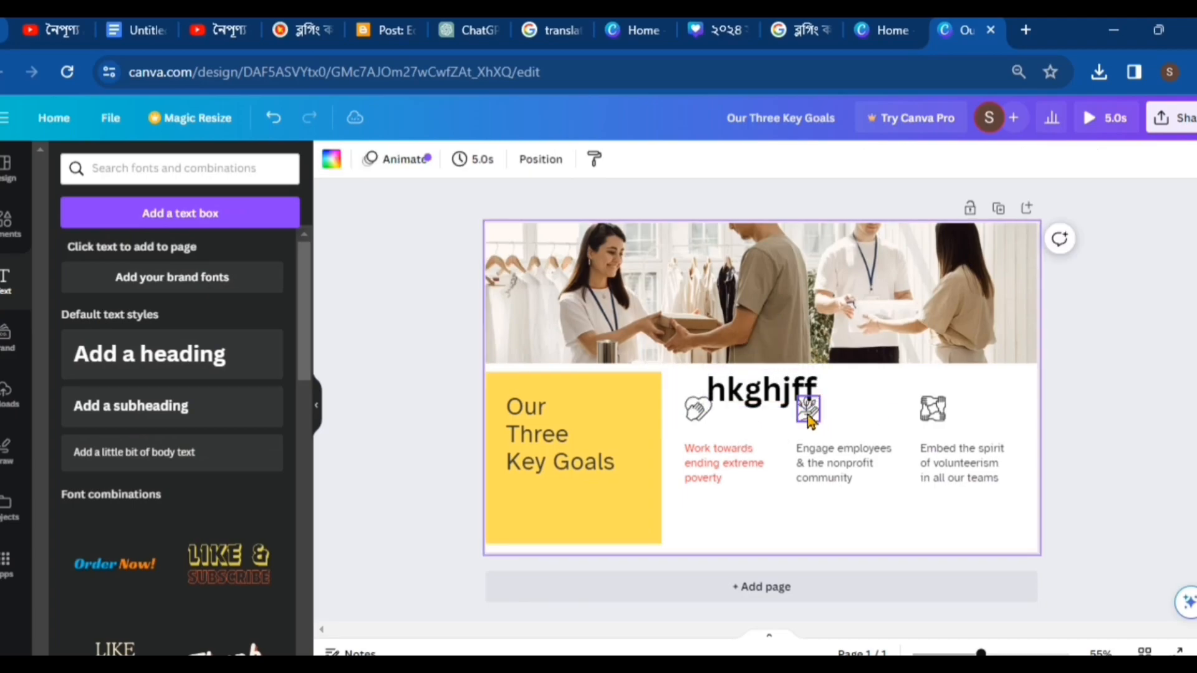
pyautogui.moveTo(792, 393); pyautogui.dragTo(822, 386)
pyautogui.moveTo(836, 383); pyautogui.dragTo(839, 392)
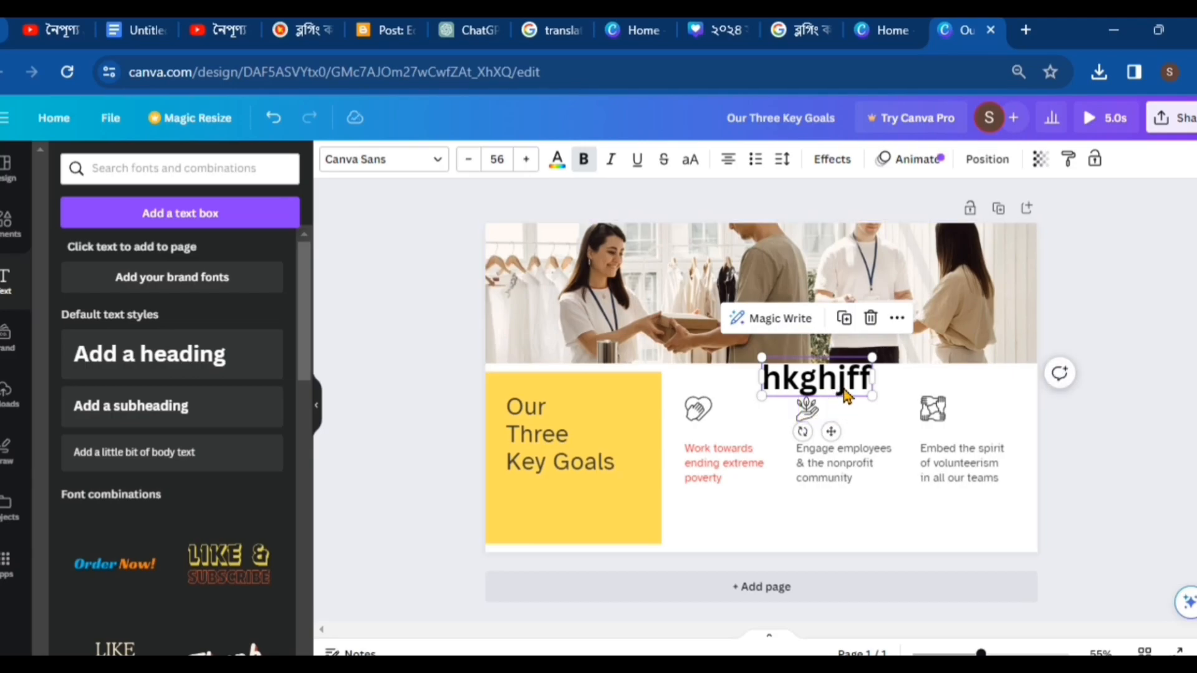
# Replace the "hkghjff" heading text below the photo with "Digital Marketing".
pyautogui.click(851, 374)
pyautogui.doubleClick(853, 373)
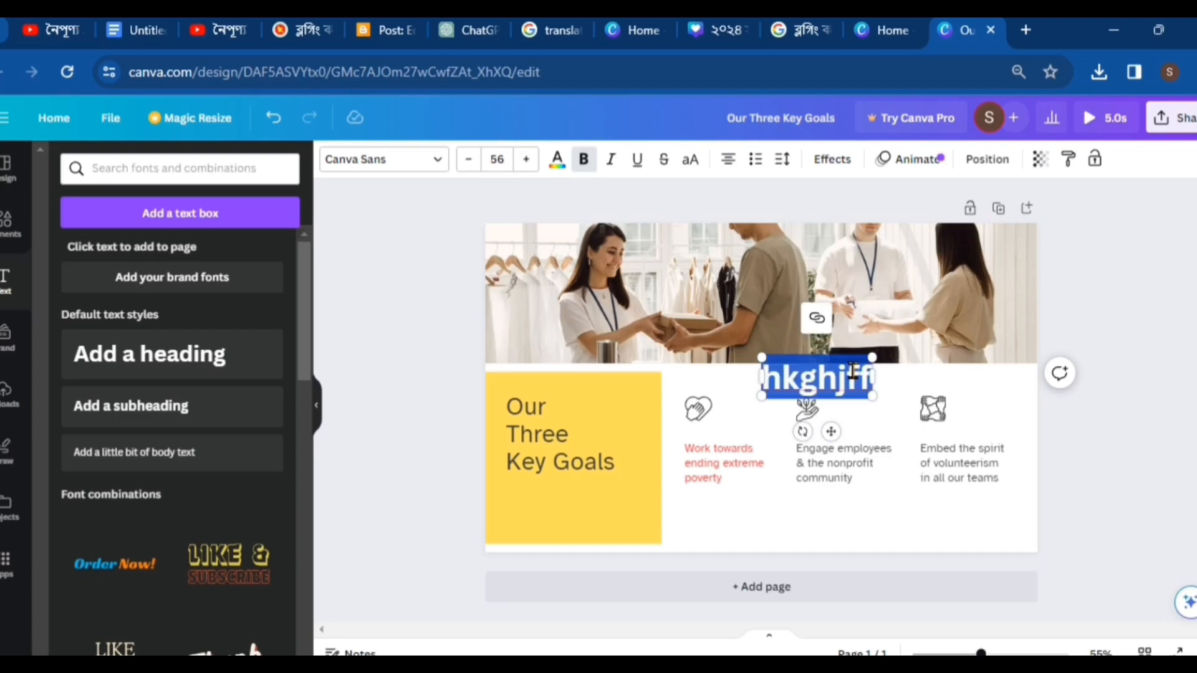
pyautogui.write('D')
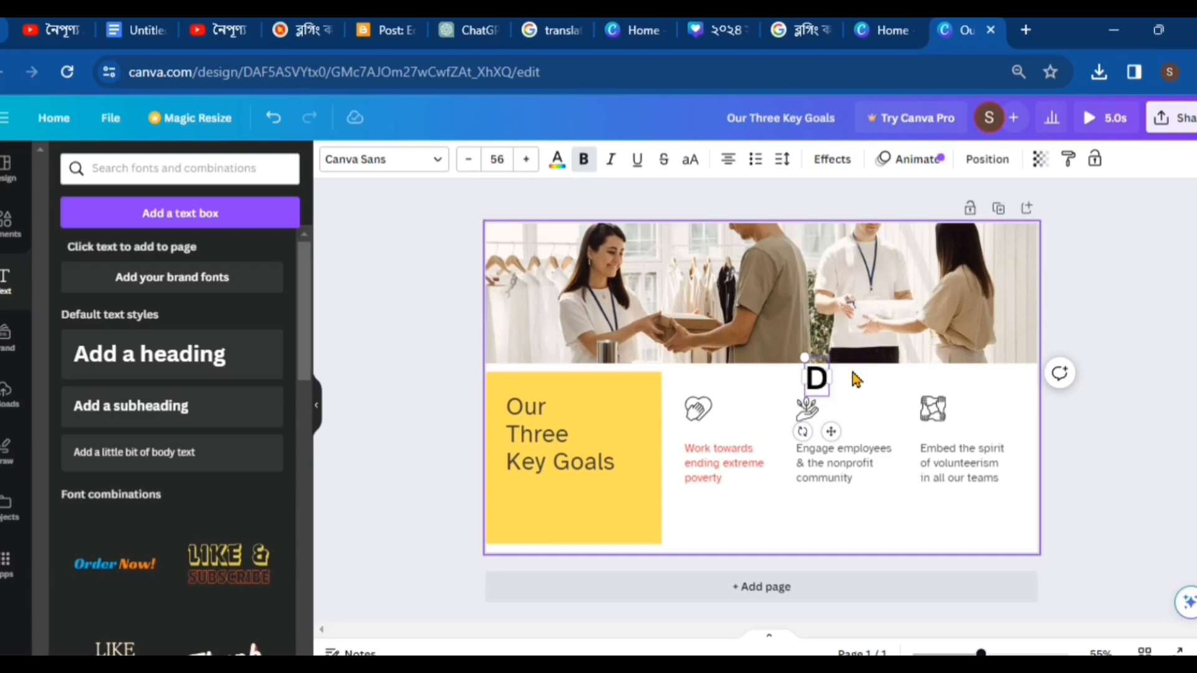
pyautogui.write('ig')
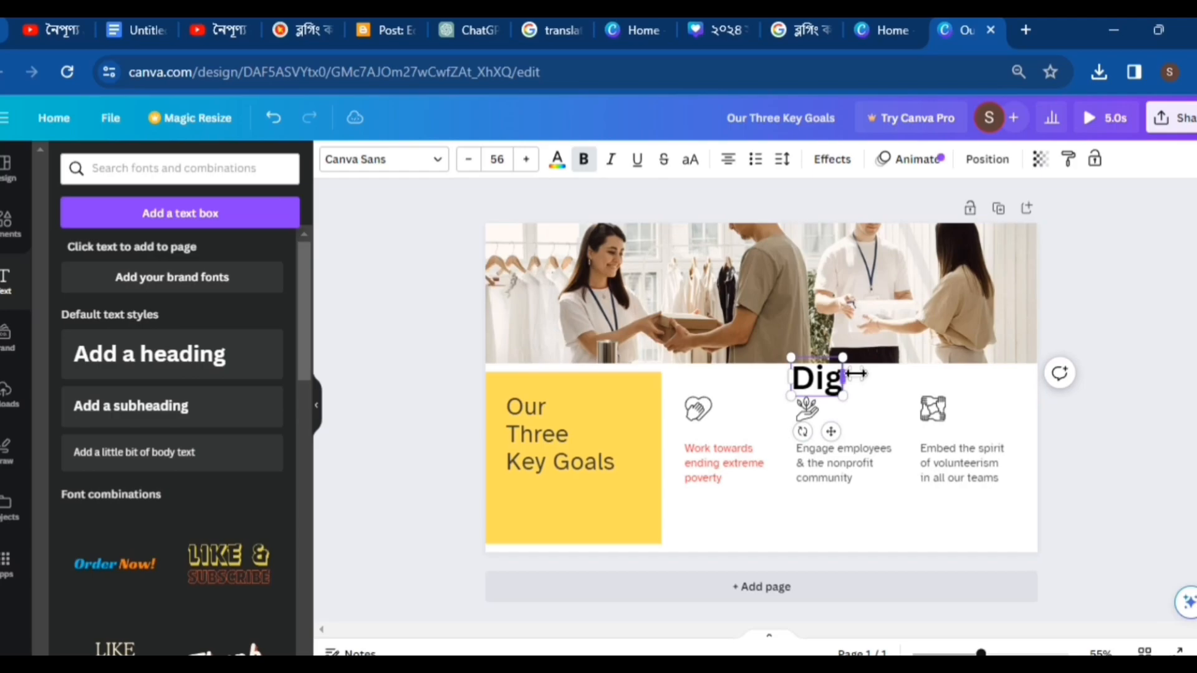
pyautogui.write('ital')
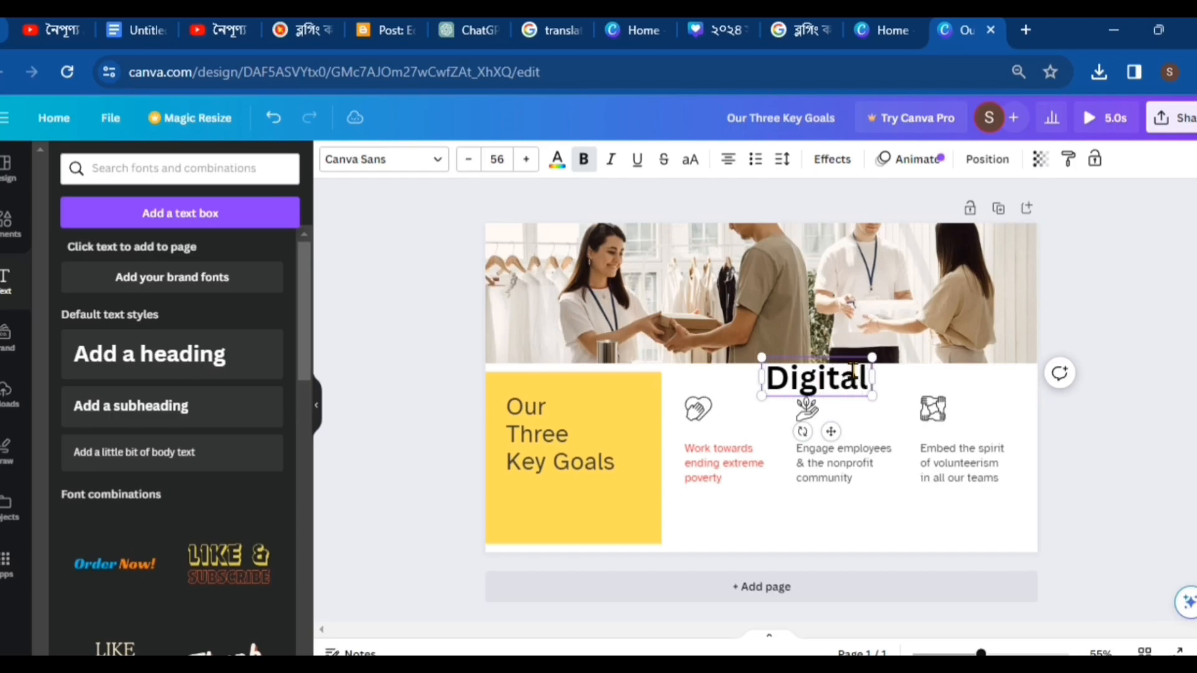
pyautogui.write(' Mark')
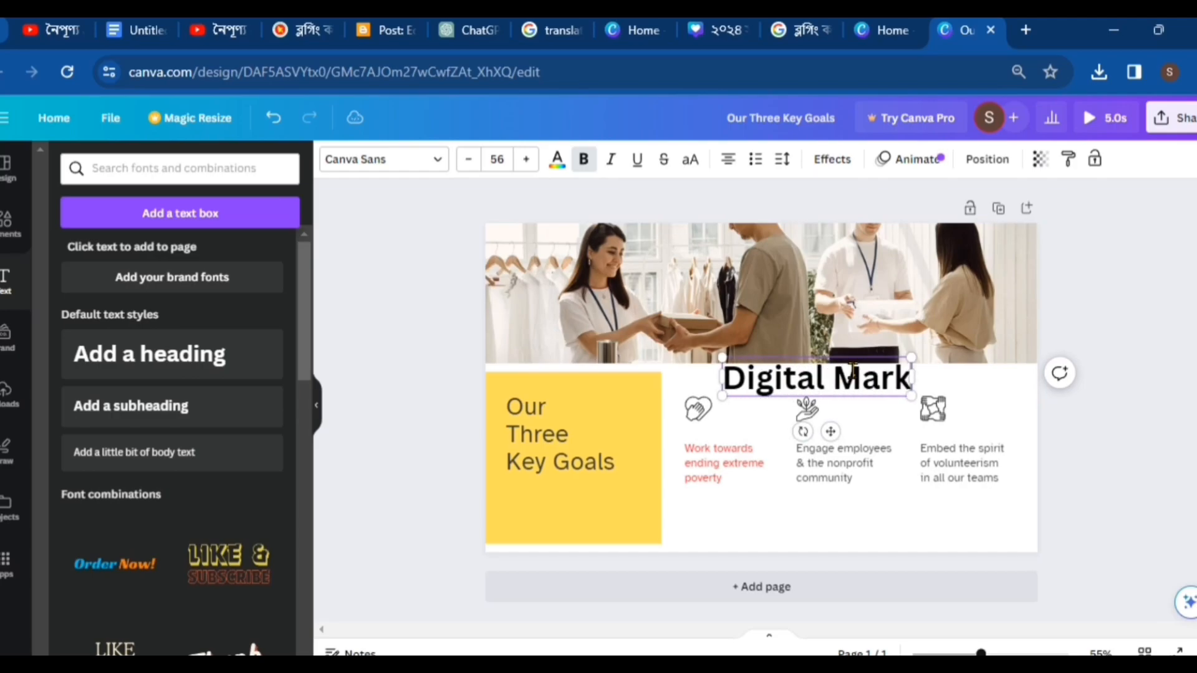
pyautogui.write('eting')
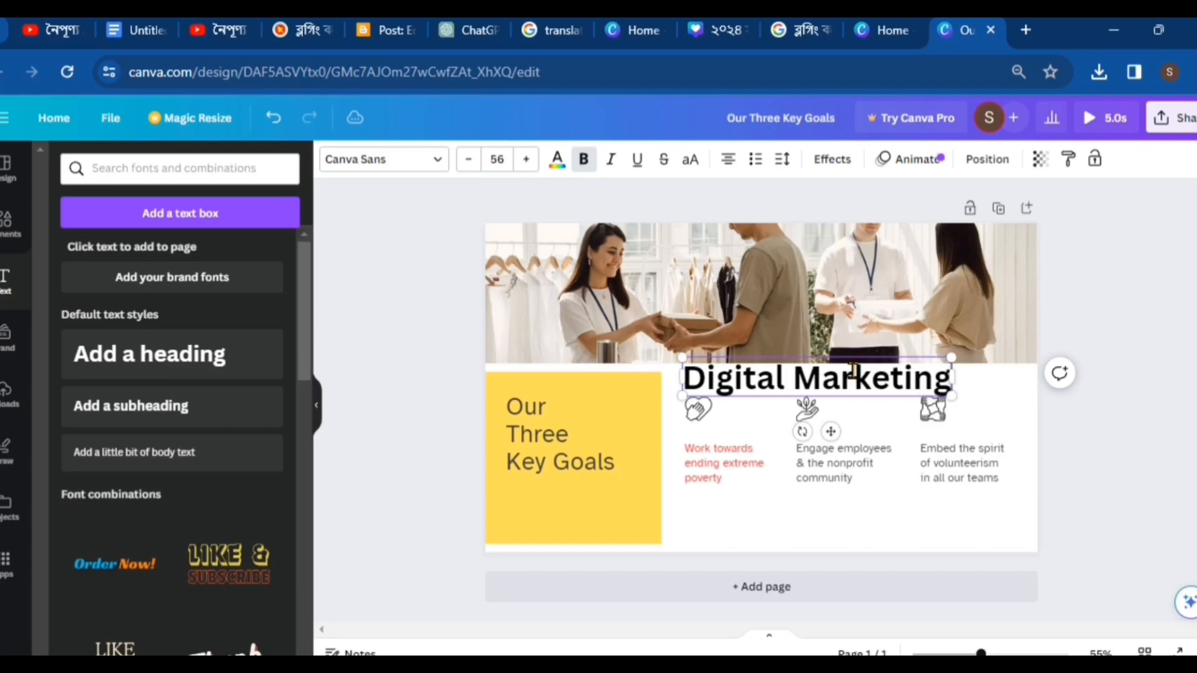
pyautogui.click(999, 421)
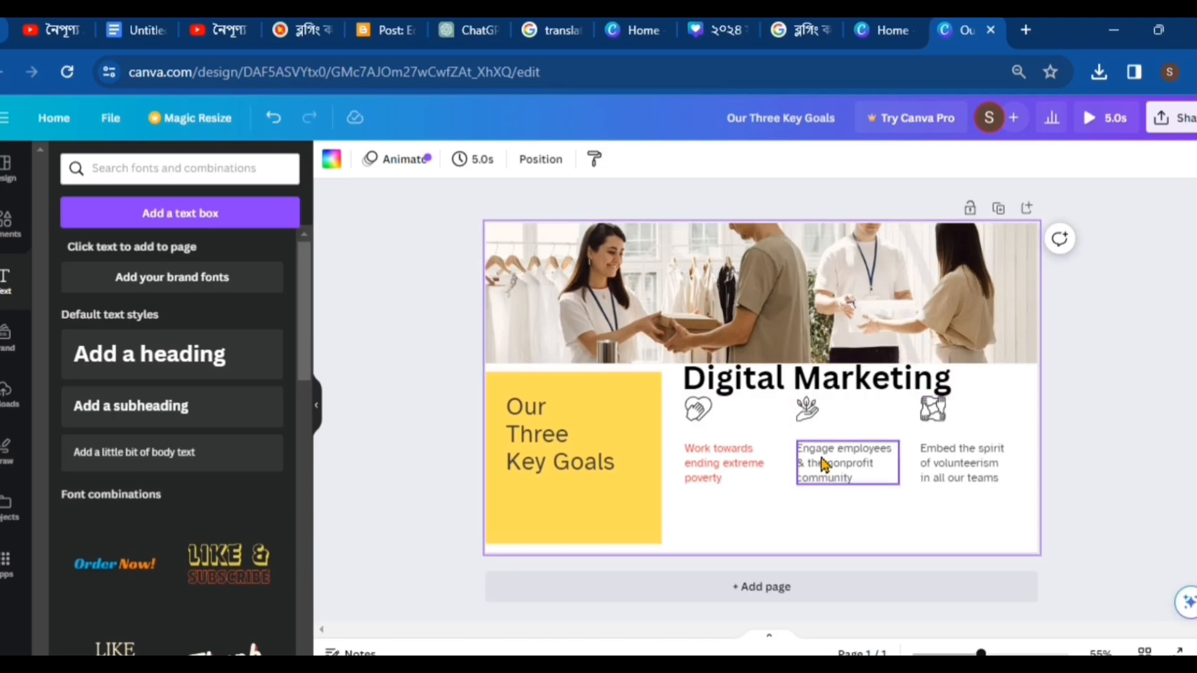
# Add a second page and give its background the default black-to-gold gradient.
pyautogui.click(759, 595)
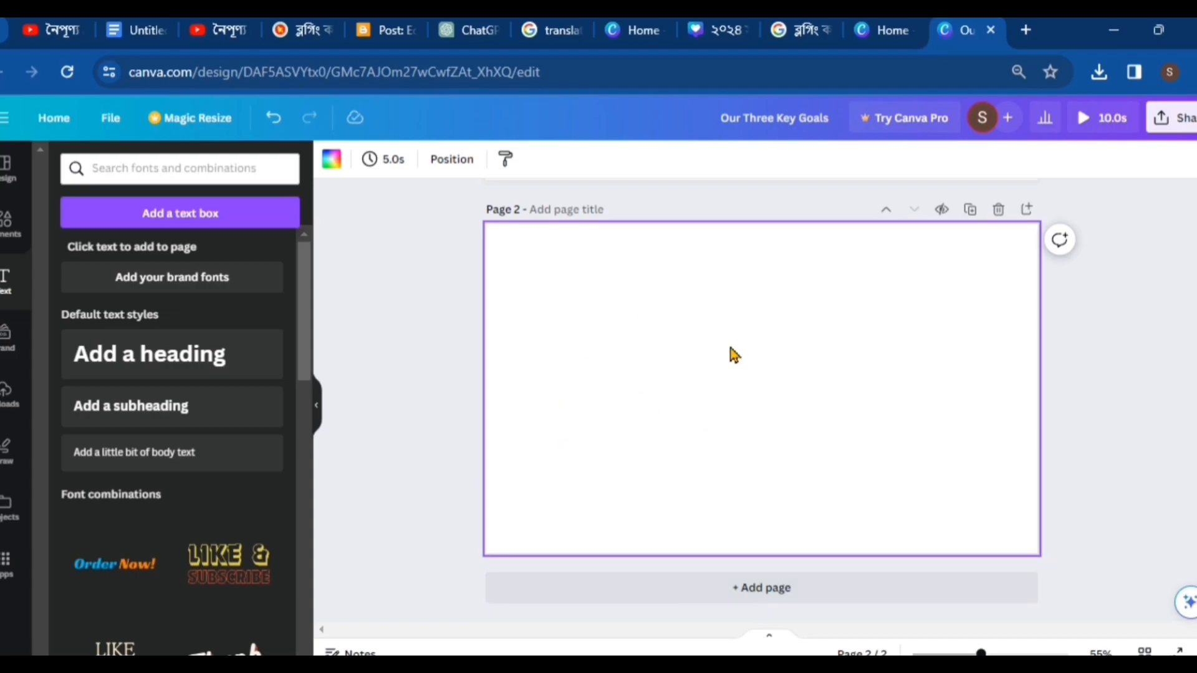
pyautogui.click(331, 159)
pyautogui.scroll(-3, 220, 583)
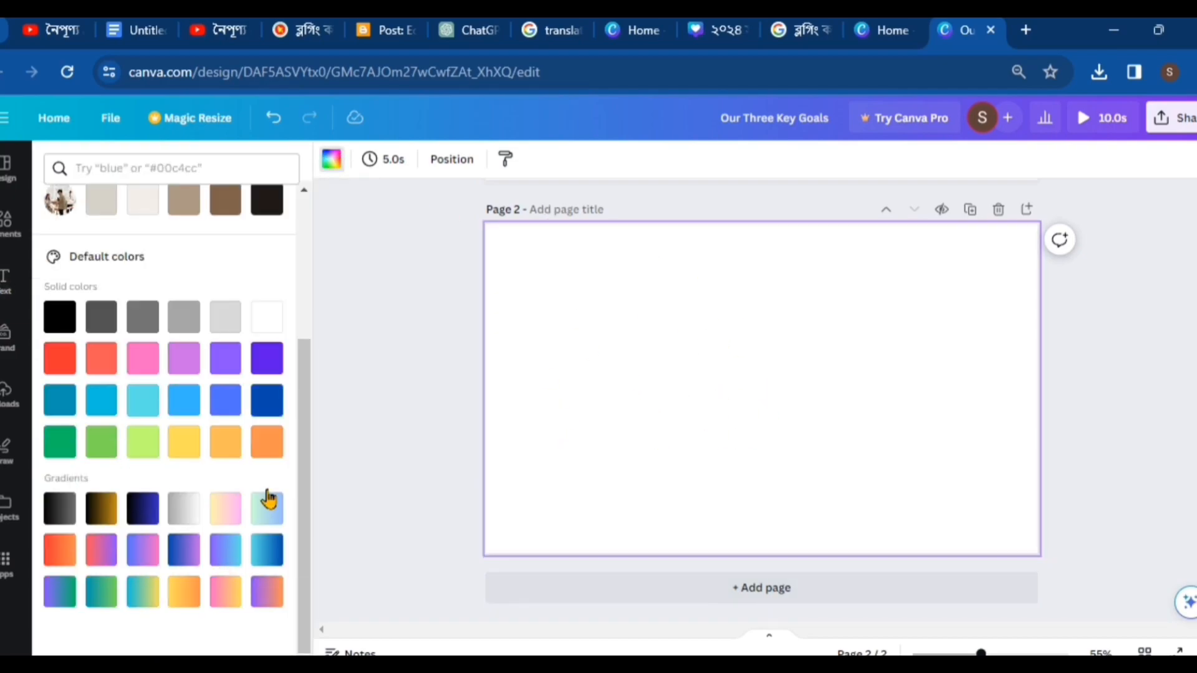
pyautogui.click(98, 515)
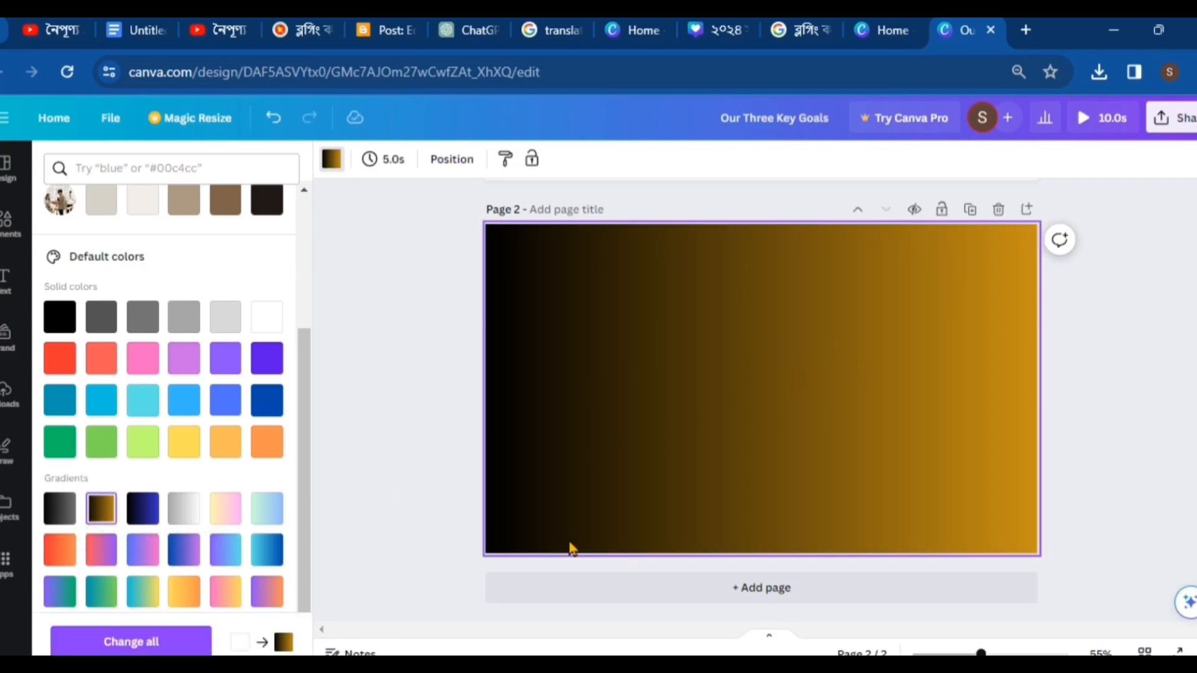
# Browse the line elements by category, from graphics, photos and videos to shapes, audio, frames and charts, and clear the search.
pyautogui.click(10, 231)
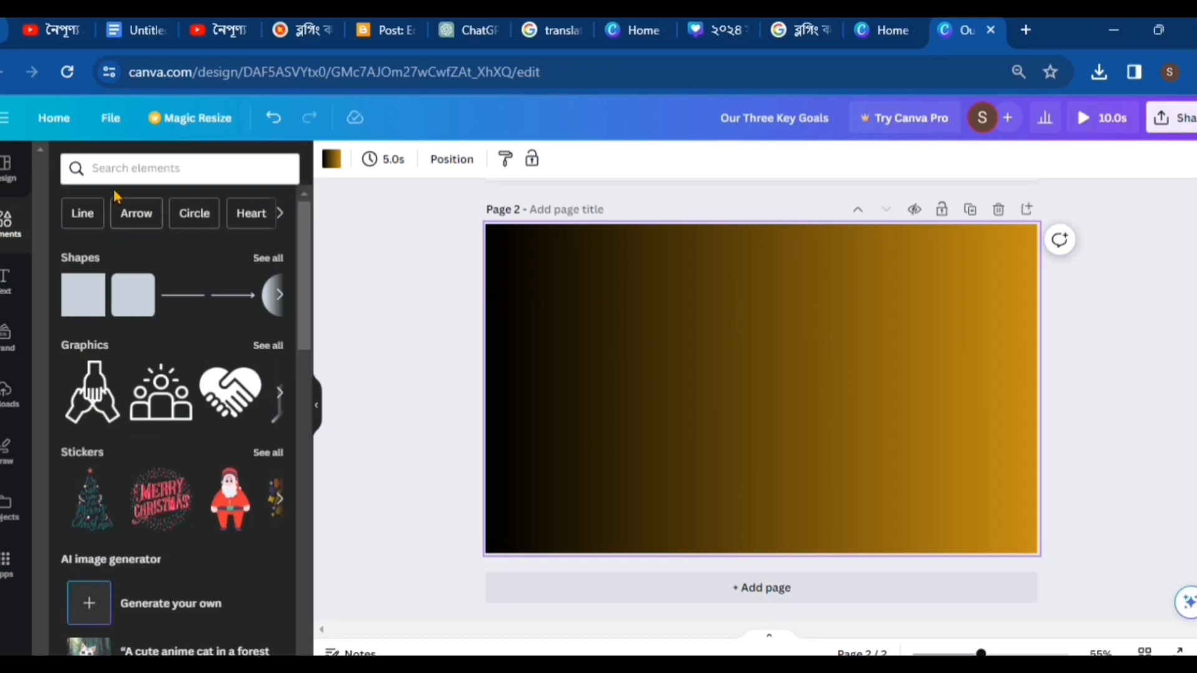
pyautogui.click(85, 218)
pyautogui.click(117, 222)
pyautogui.click(170, 218)
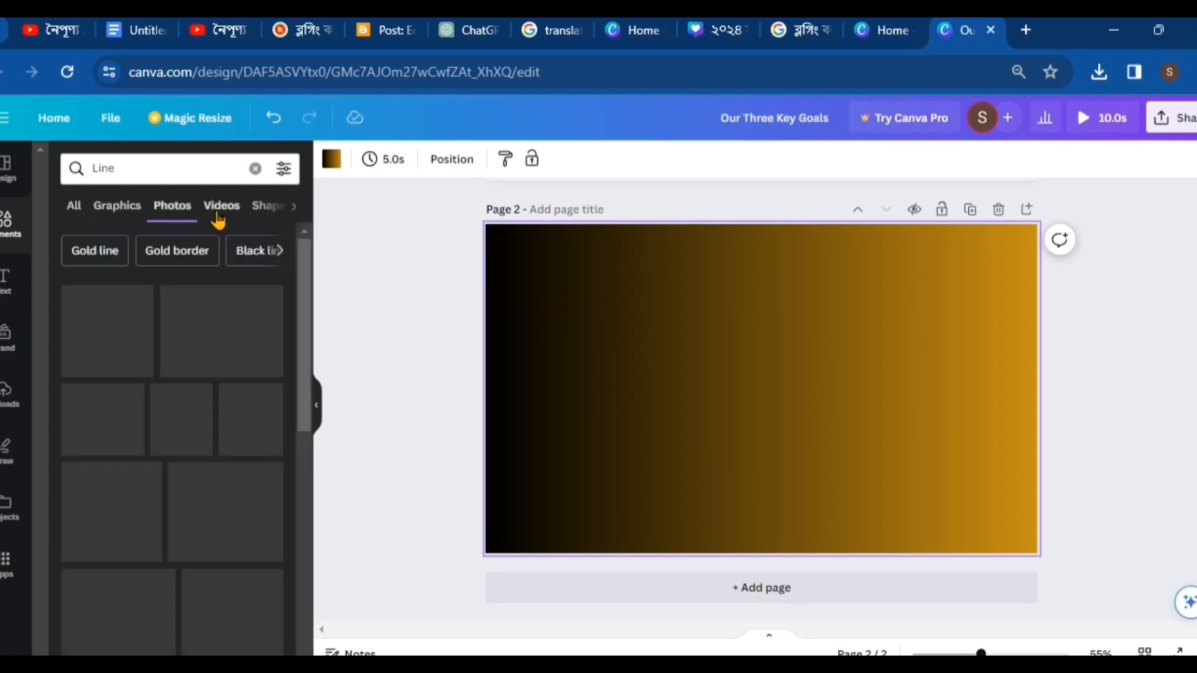
pyautogui.click(220, 212)
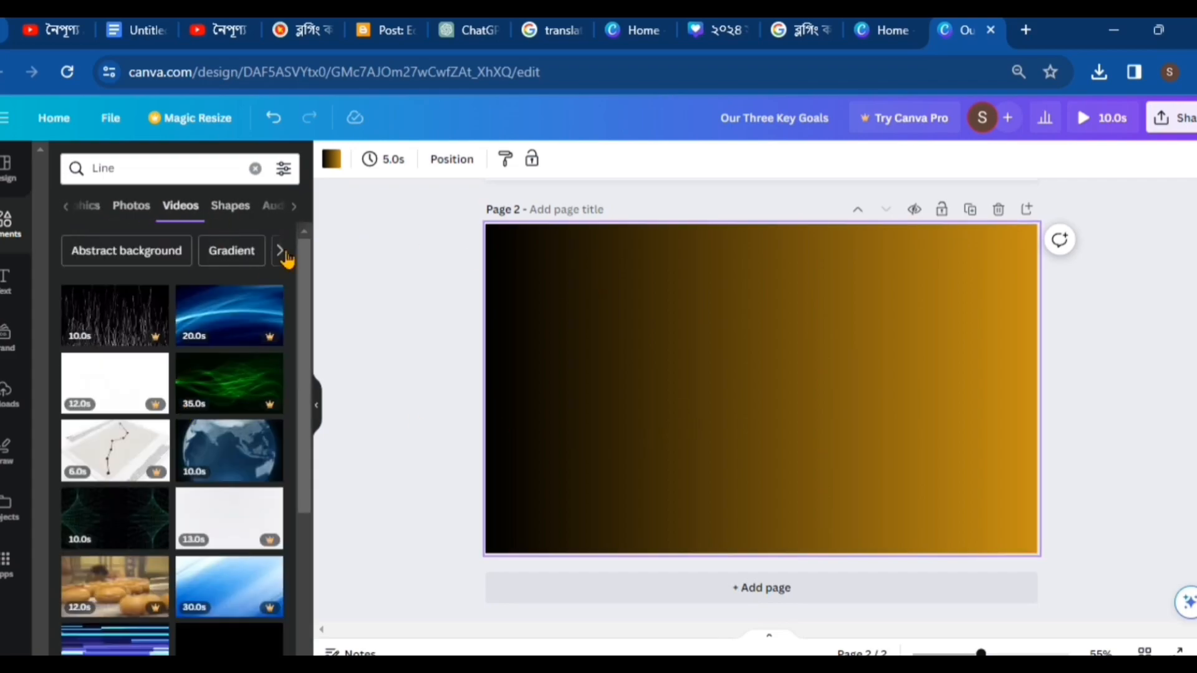
pyautogui.click(236, 214)
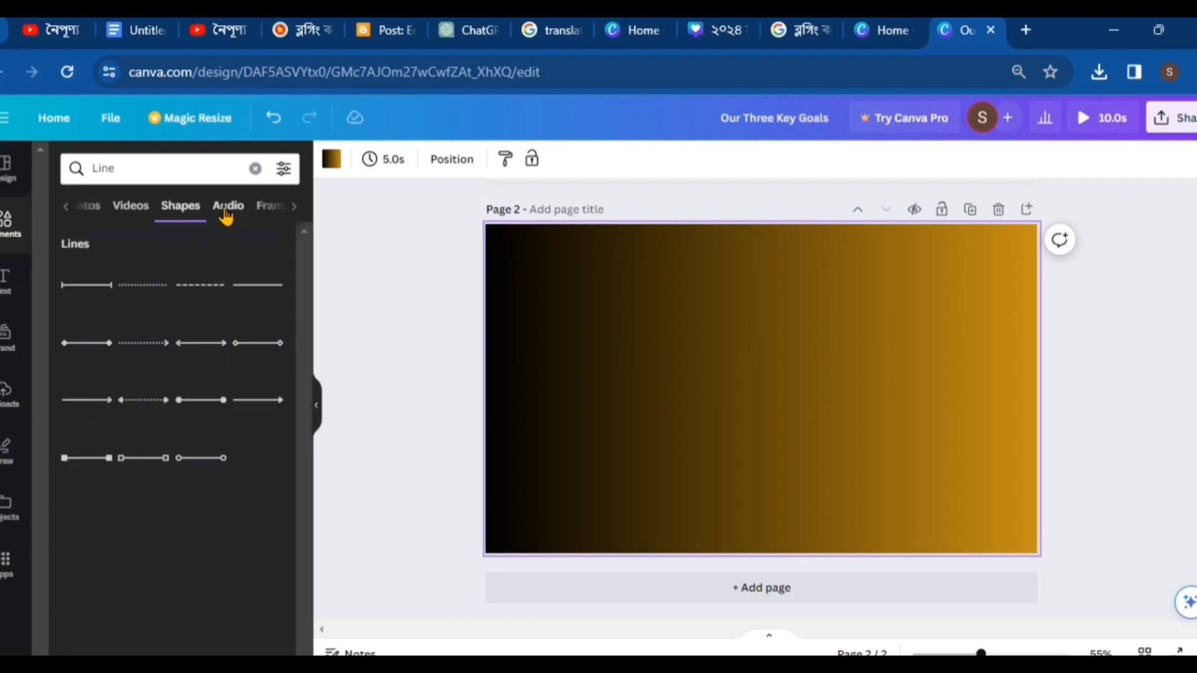
pyautogui.click(227, 214)
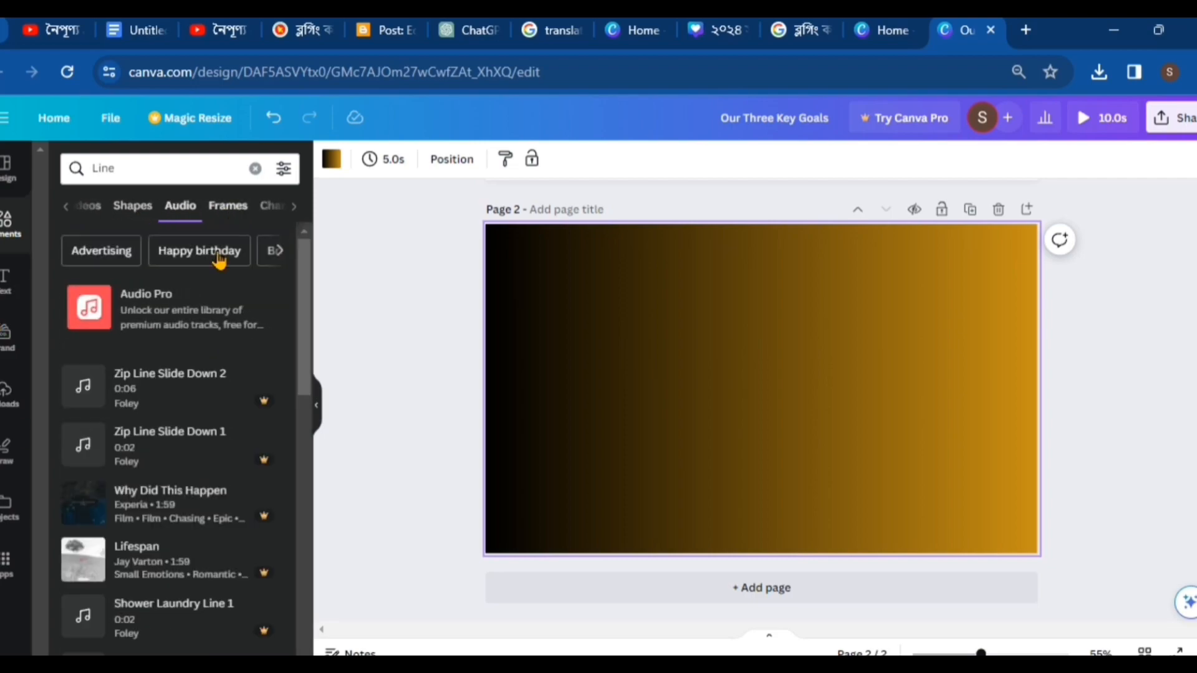
pyautogui.click(227, 214)
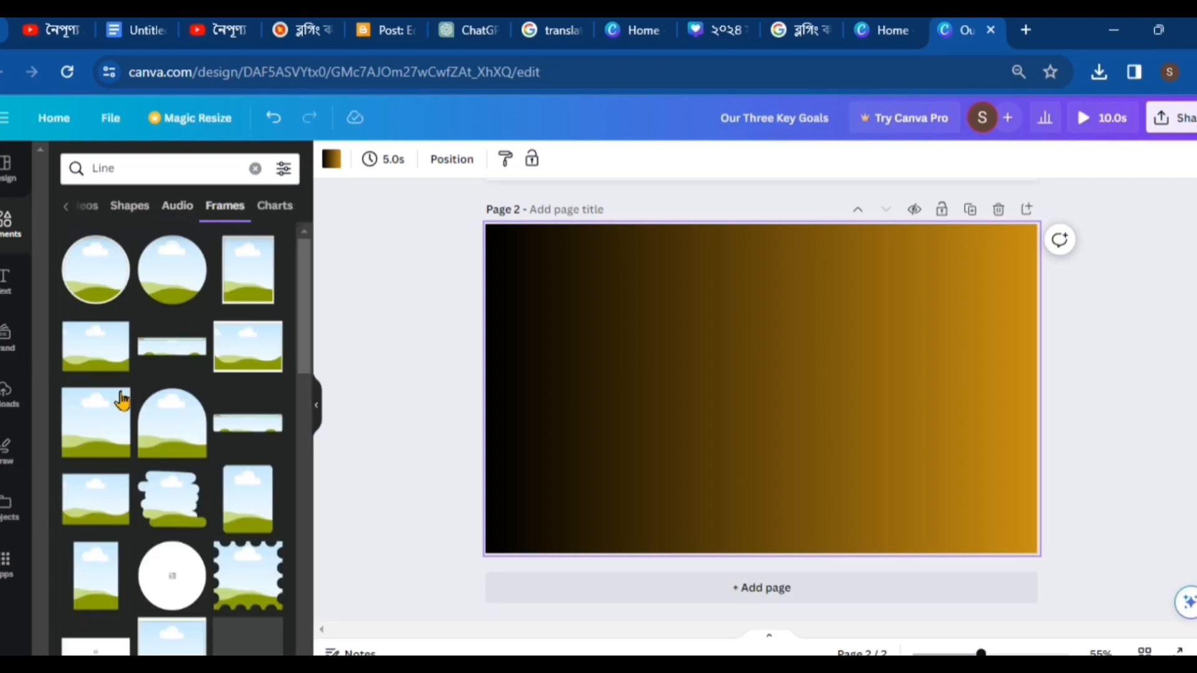
pyautogui.click(276, 209)
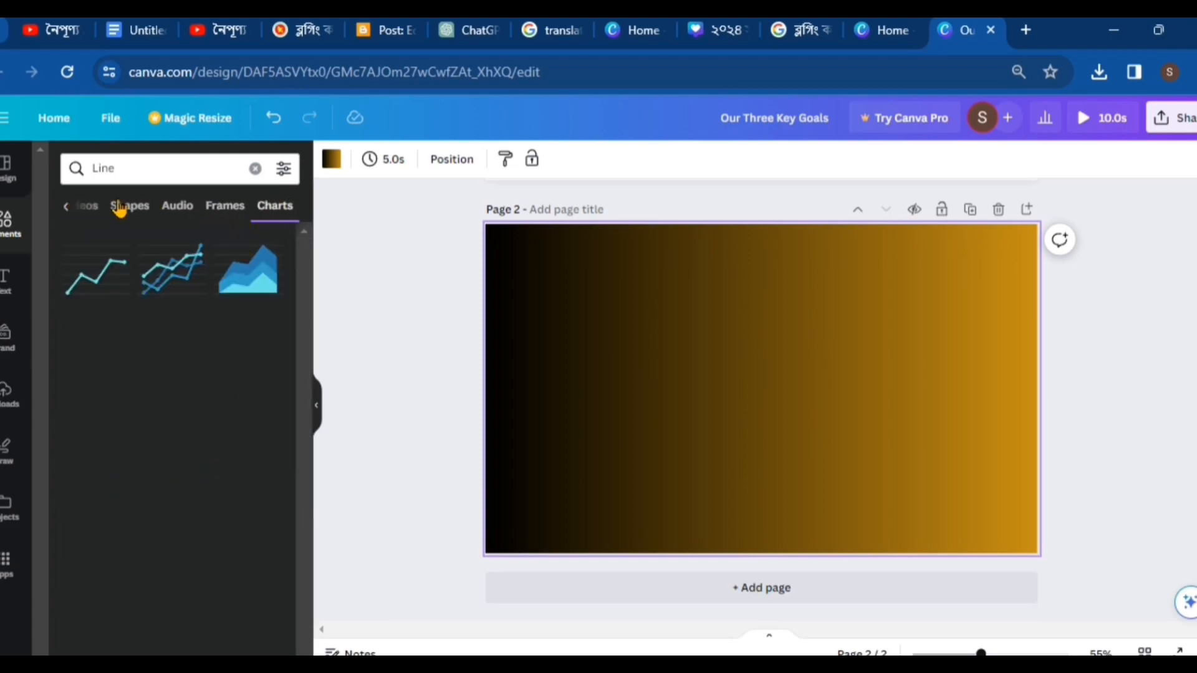
pyautogui.click(126, 208)
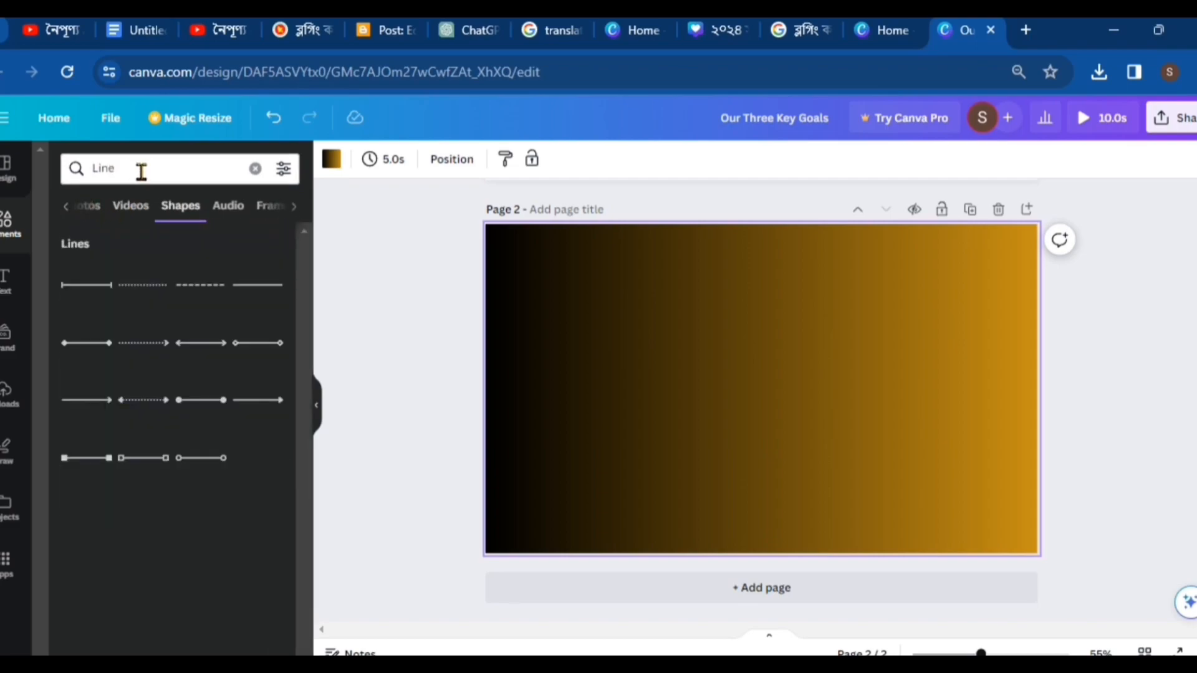
pyautogui.click(255, 168)
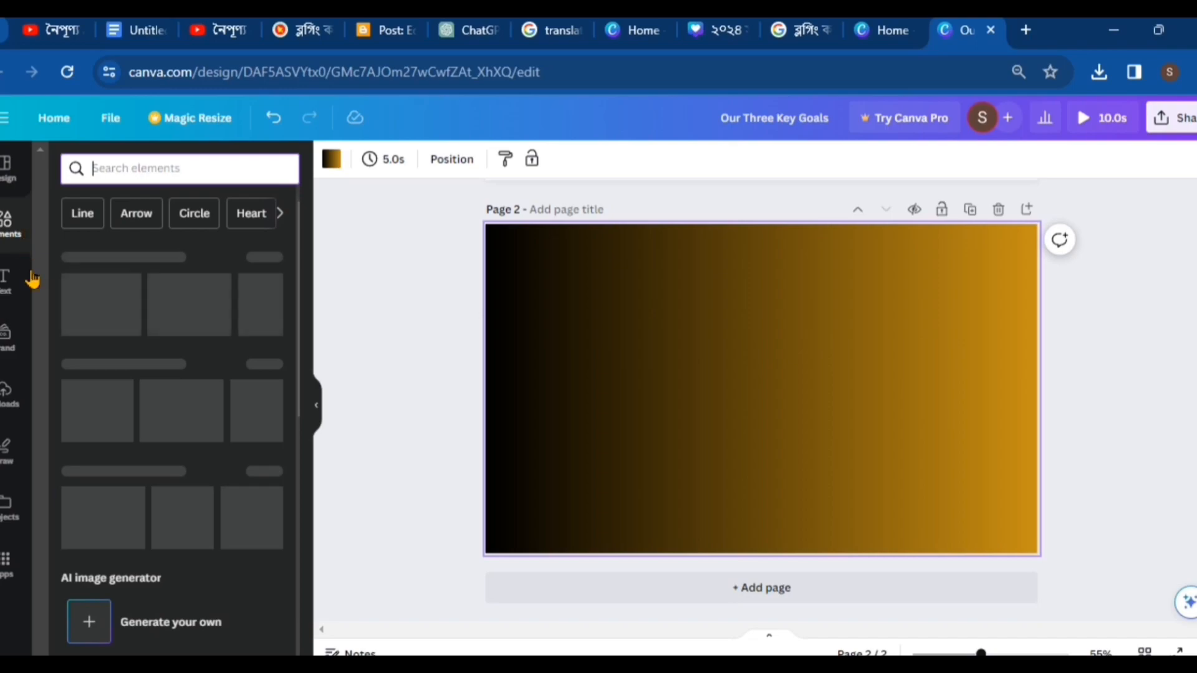
# Add a rounded square to page 2, reshape it into a wide, flat bar and place it in the page's upper middle.
pyautogui.click(135, 311)
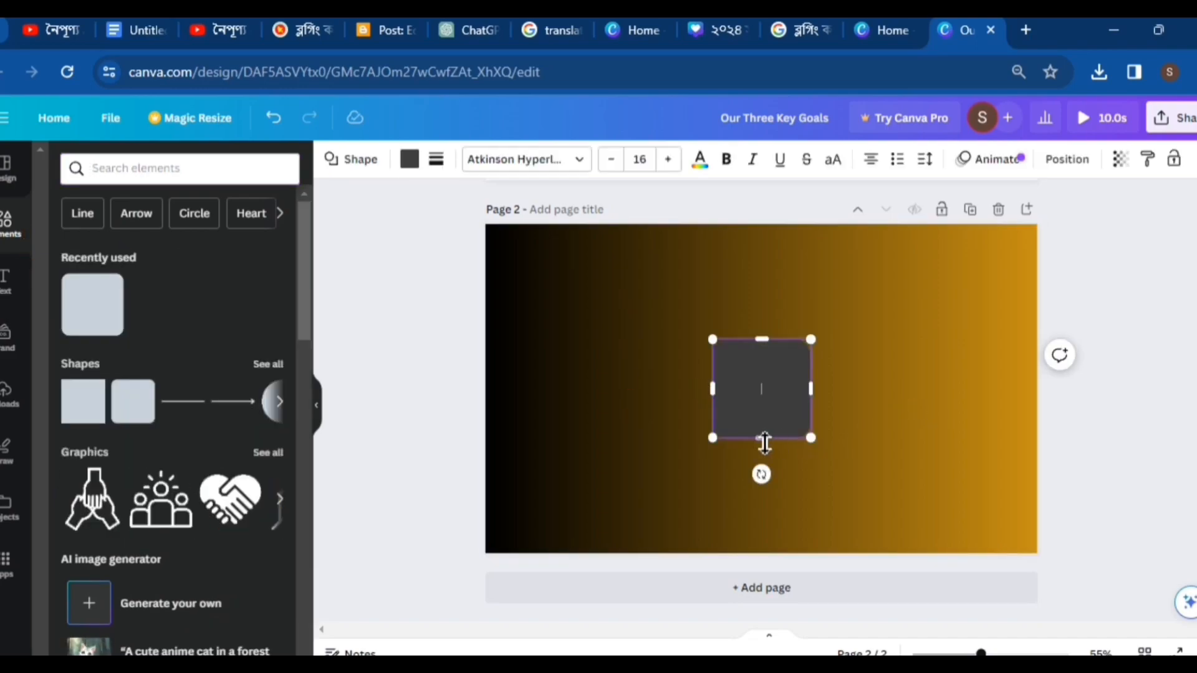
pyautogui.moveTo(766, 444); pyautogui.dragTo(757, 382)
pyautogui.moveTo(825, 359); pyautogui.dragTo(975, 359)
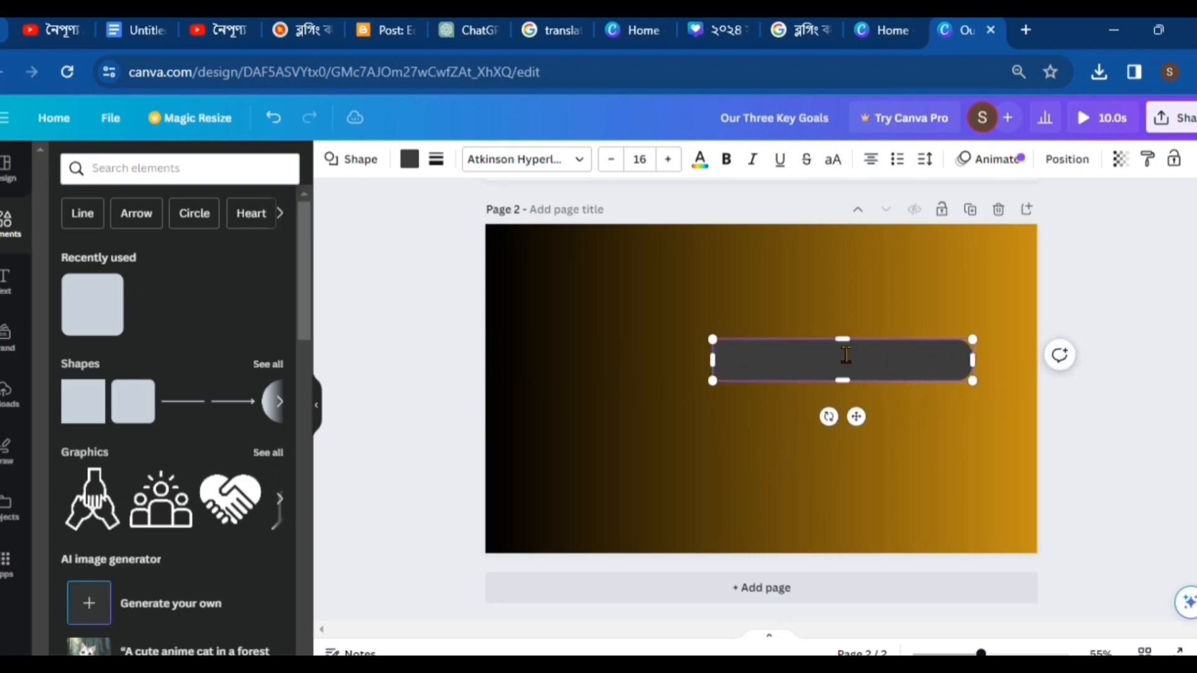
pyautogui.moveTo(762, 371); pyautogui.dragTo(654, 304)
pyautogui.click(667, 389)
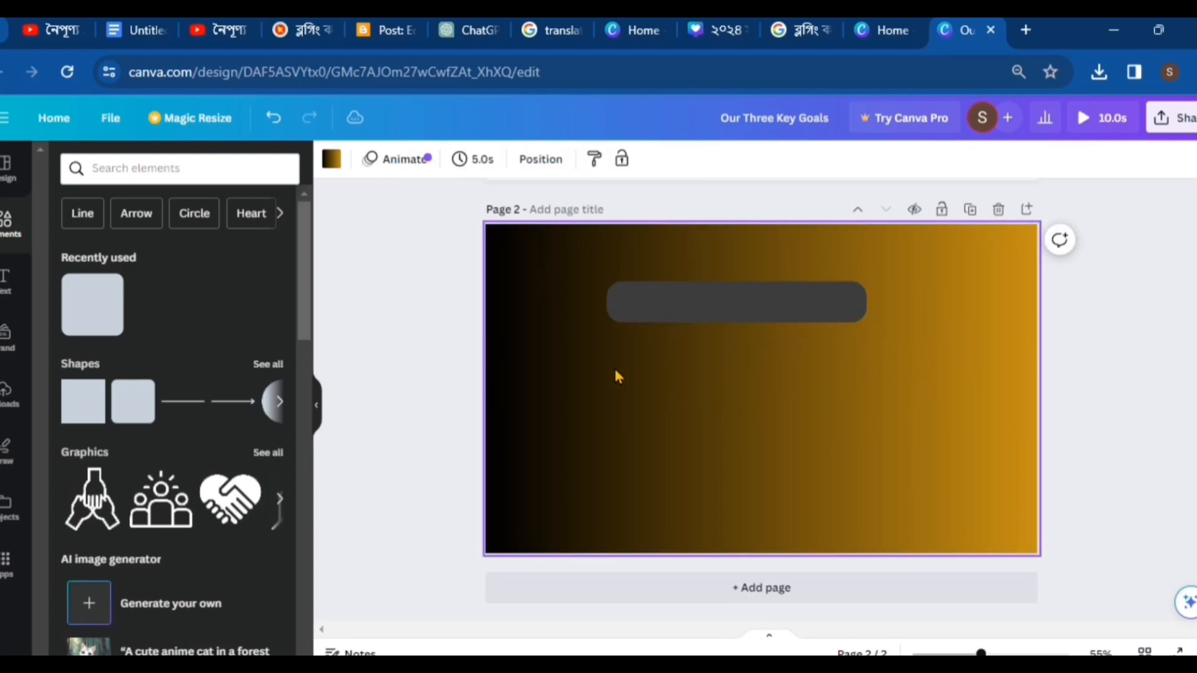
# Duplicate the rounded bar twice and stack the copies below it, with the lowest one slightly thinner.
pyautogui.click(694, 317)
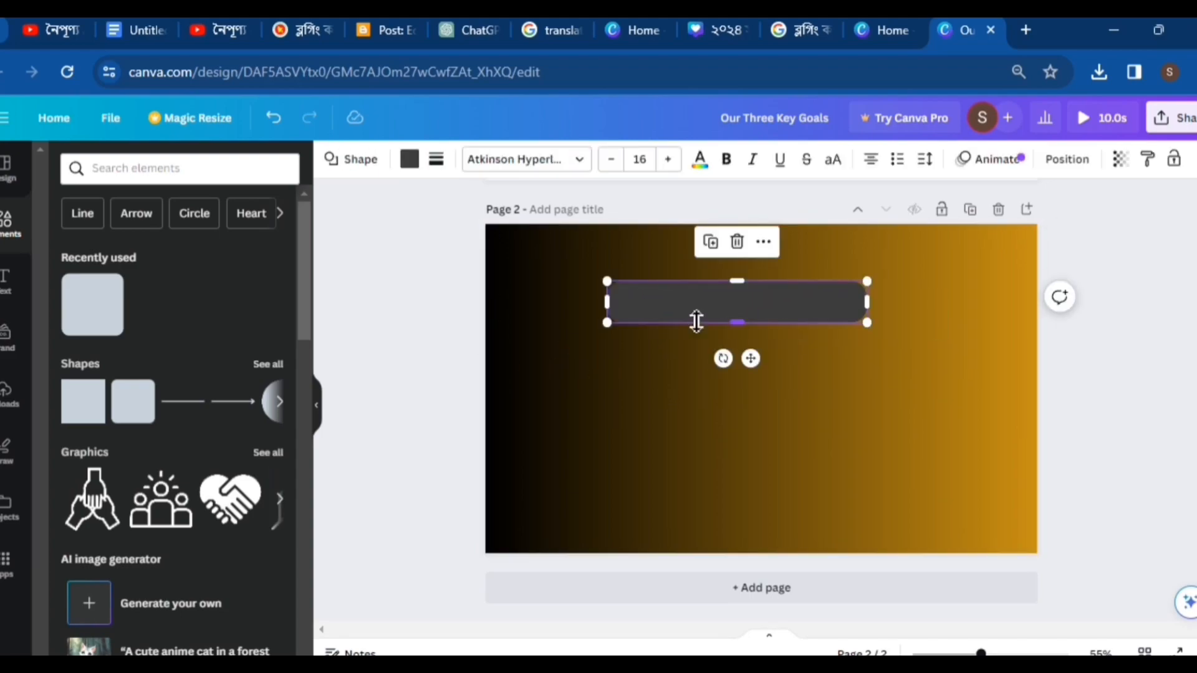
pyautogui.hotkey('ctrl', 'd')
pyautogui.moveTo(700, 303); pyautogui.dragTo(709, 460)
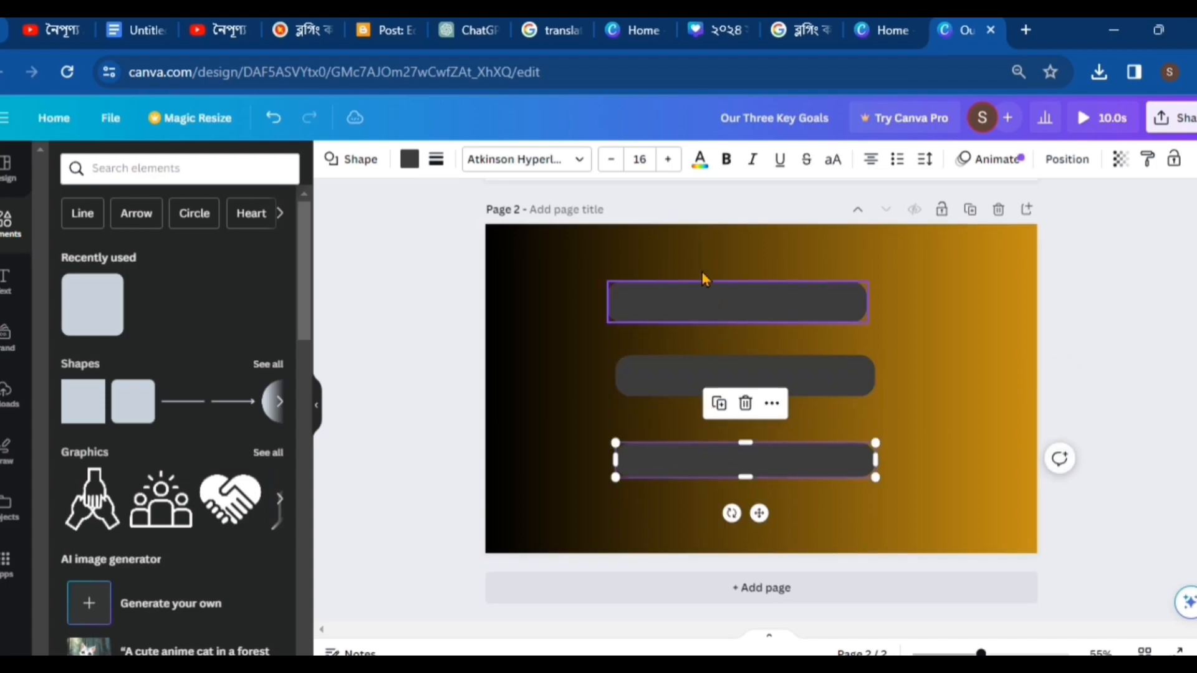
# Change the fill of the uppermost rounded bar to the bright red from the document colors.
pyautogui.click(577, 300)
pyautogui.click(633, 303)
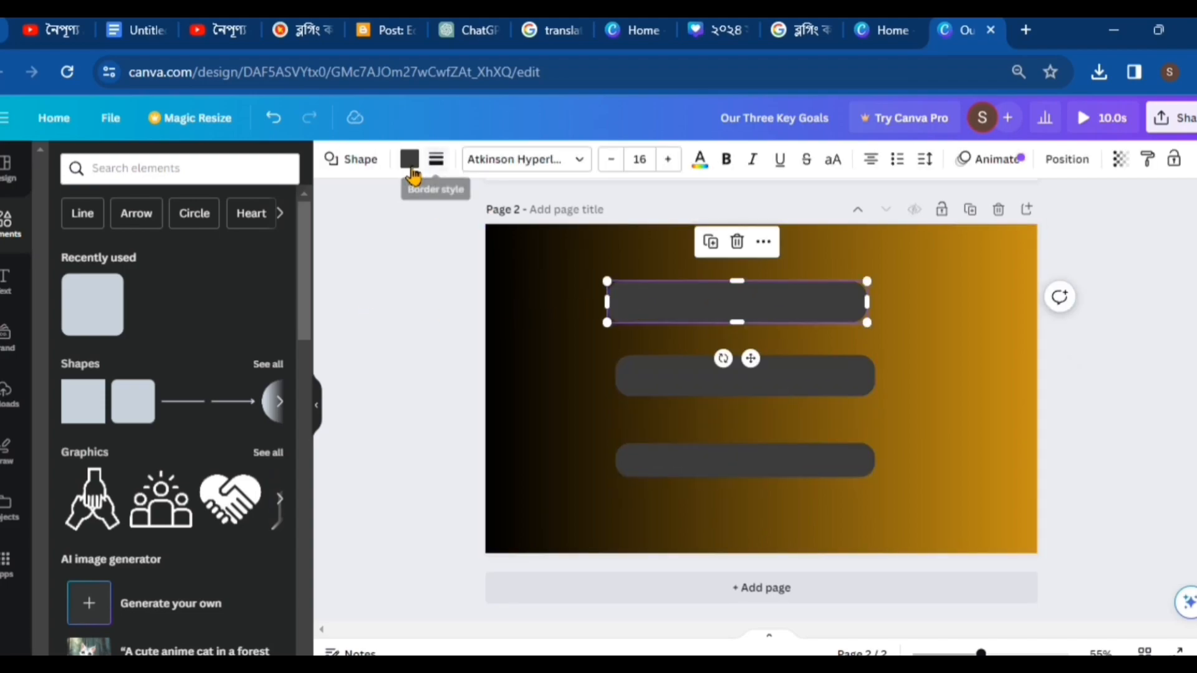
pyautogui.click(409, 159)
pyautogui.click(222, 266)
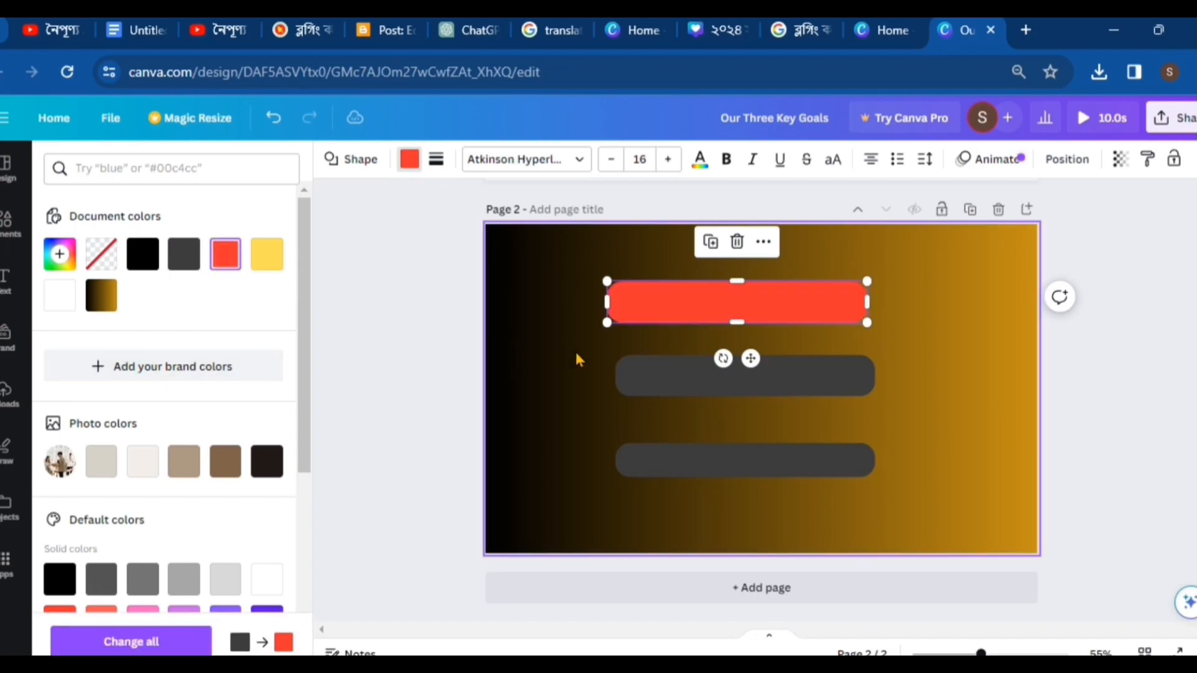
# Change the fill of the middle rounded bar to the default deep violet.
pyautogui.click(668, 392)
pyautogui.click(409, 161)
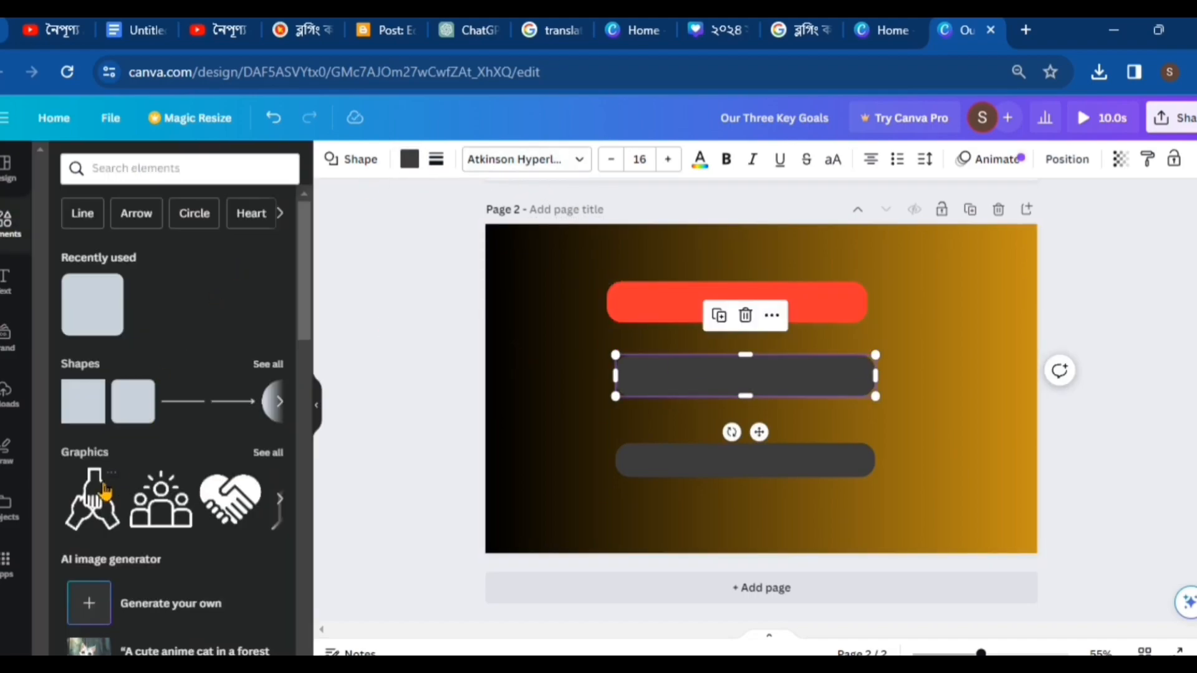
pyautogui.click(422, 165)
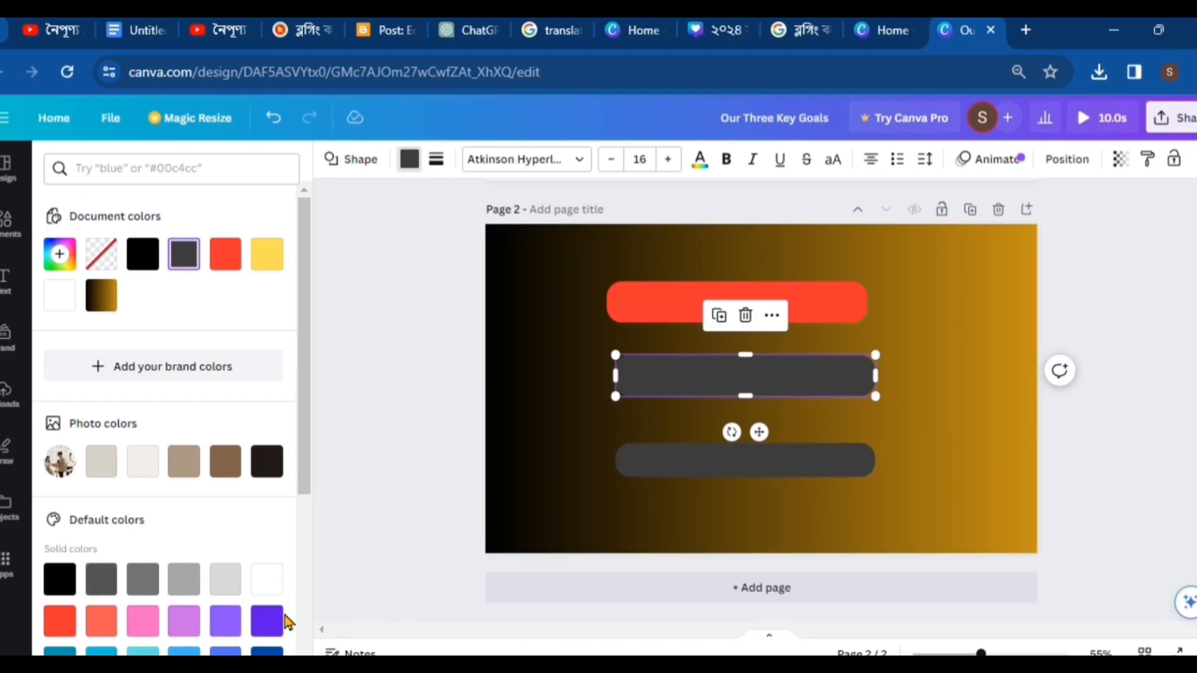
pyautogui.click(267, 621)
# Change the fill of the lowest rounded bar to the default solid yellow.
pyautogui.click(636, 469)
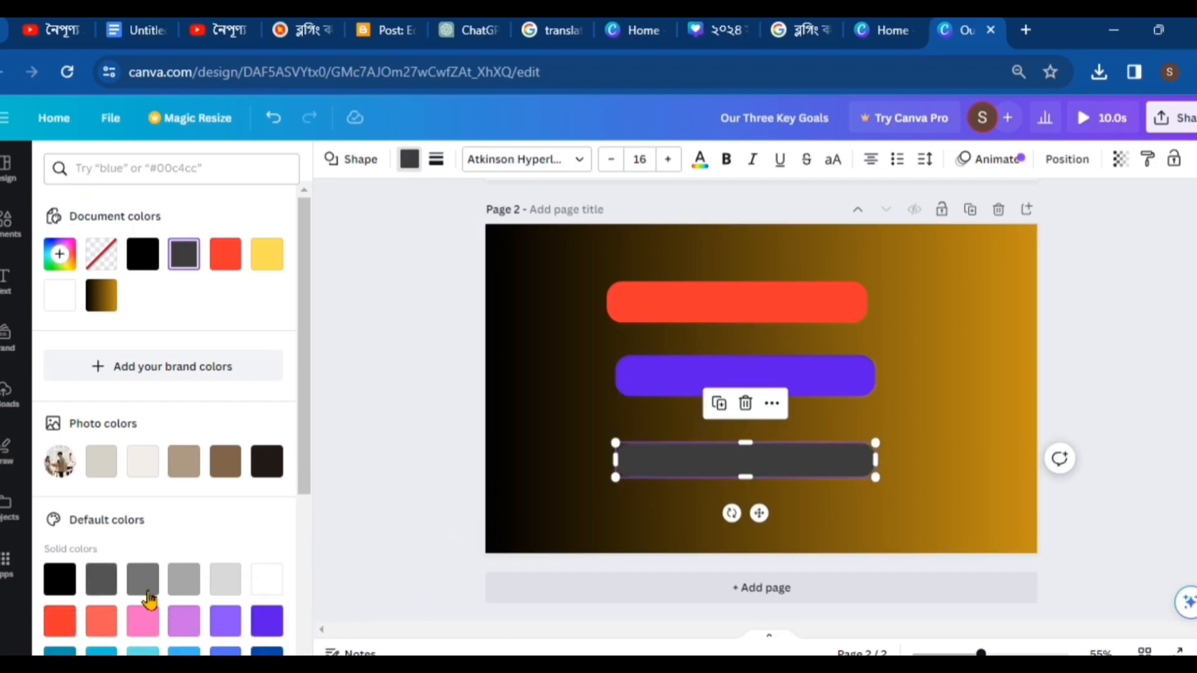
pyautogui.scroll(-5, 153, 494)
pyautogui.click(194, 449)
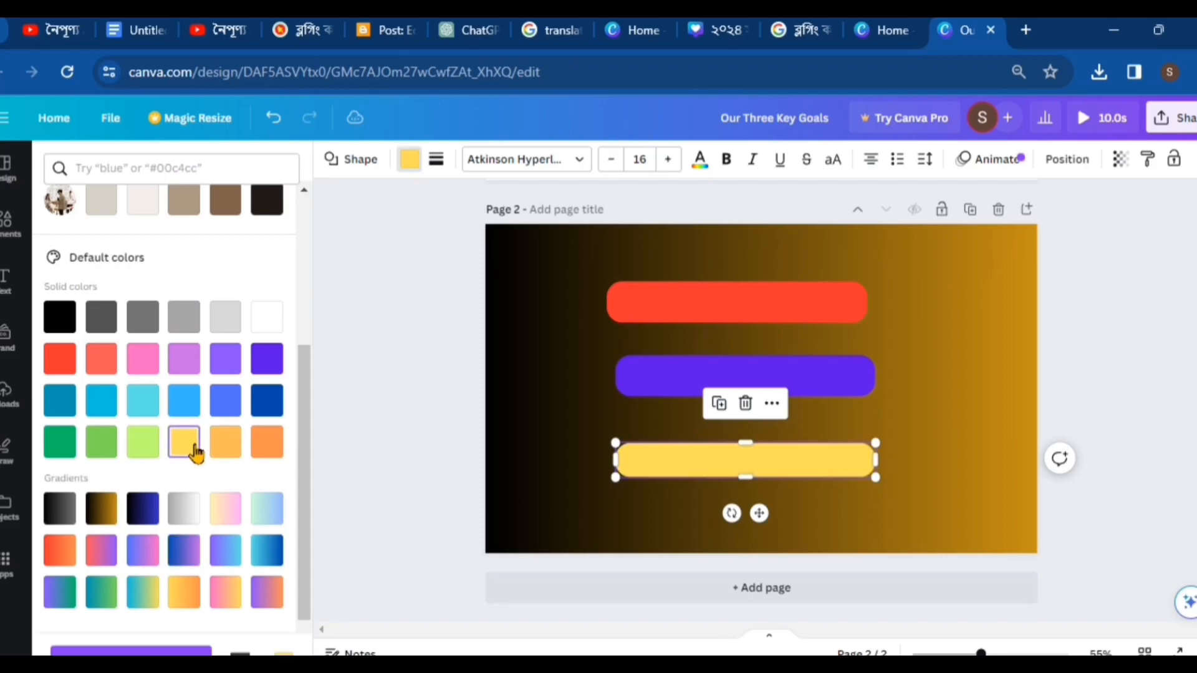
pyautogui.click(525, 384)
# Add a default heading text reading "Digital Marketing" to page 2.
pyautogui.click(5, 284)
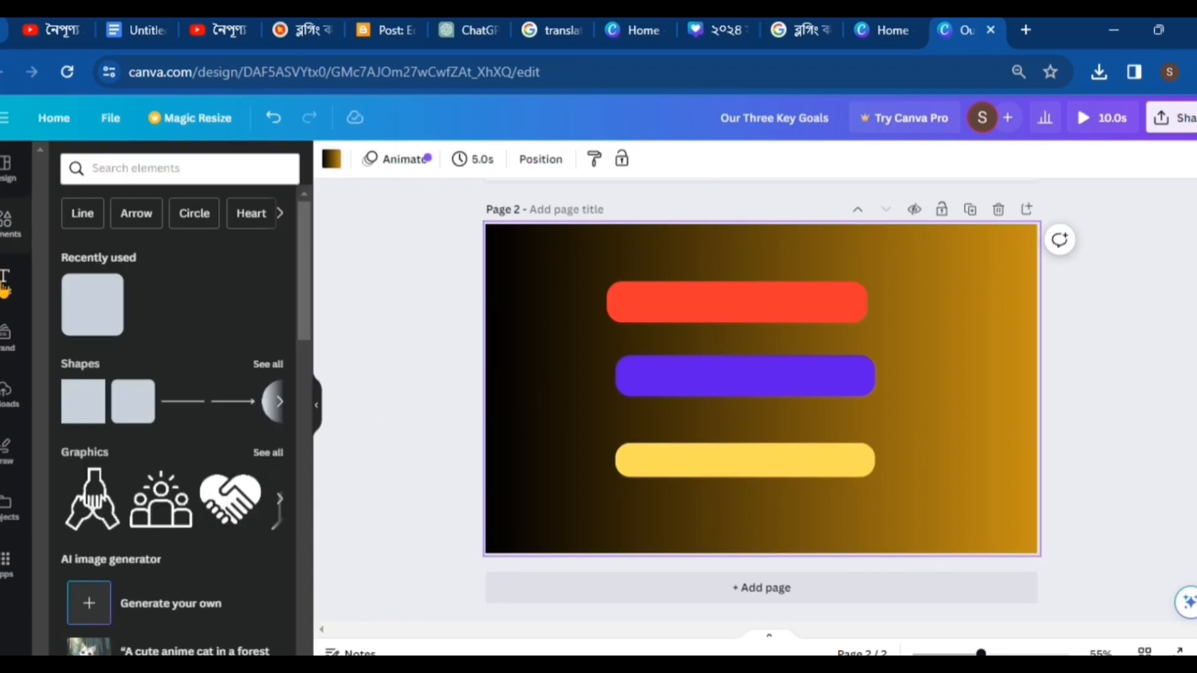
pyautogui.click(105, 358)
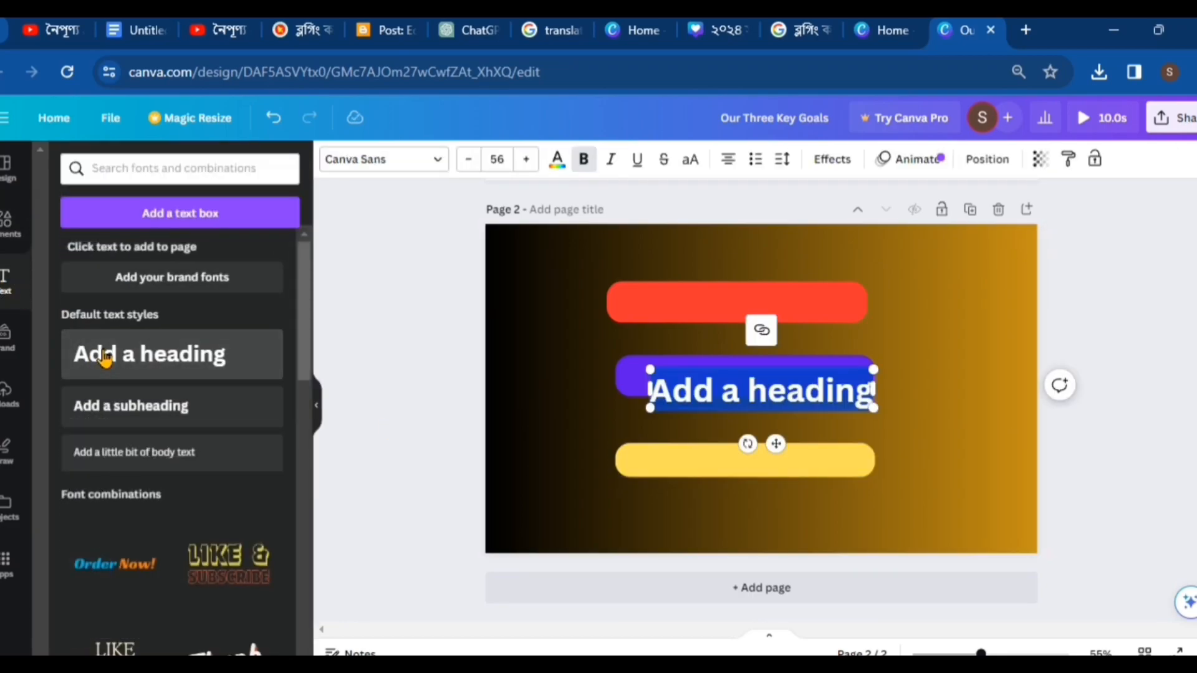
pyautogui.write('Di')
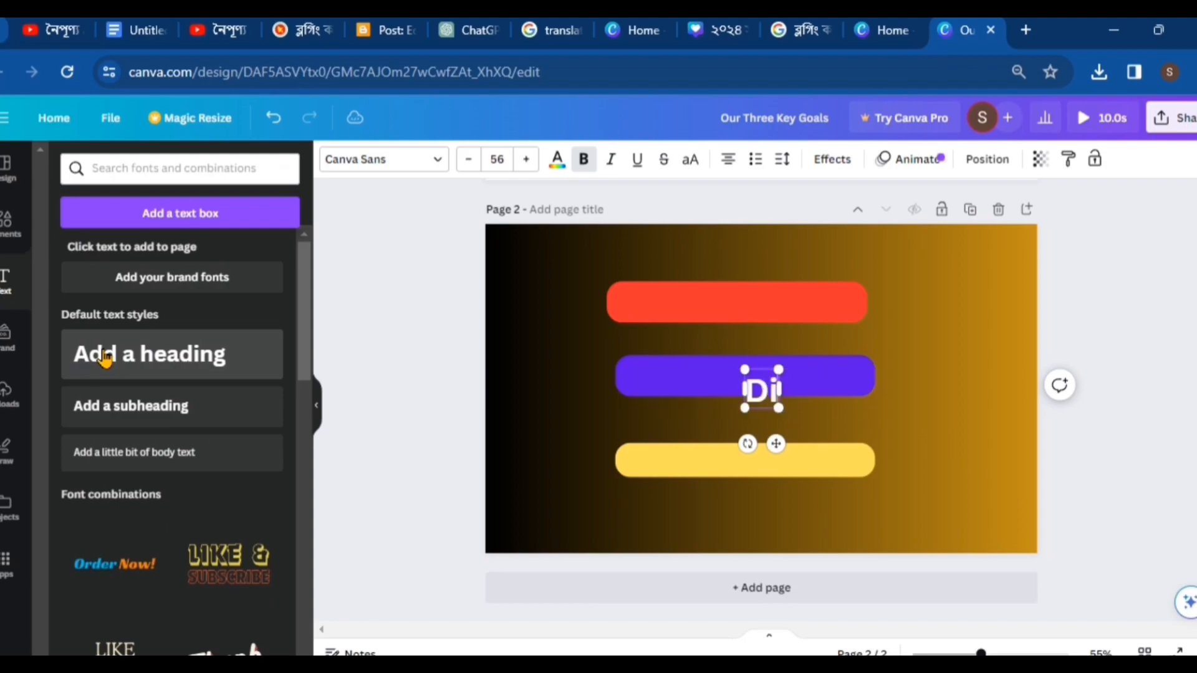
pyautogui.write('gital')
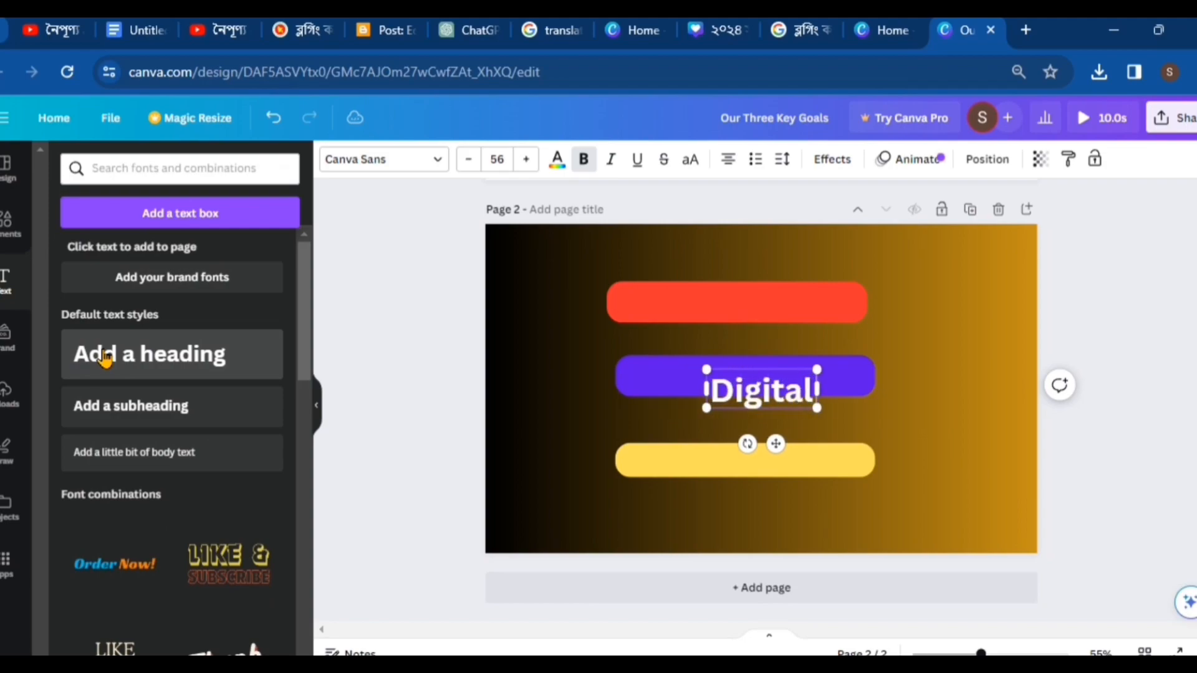
pyautogui.write(' Mark')
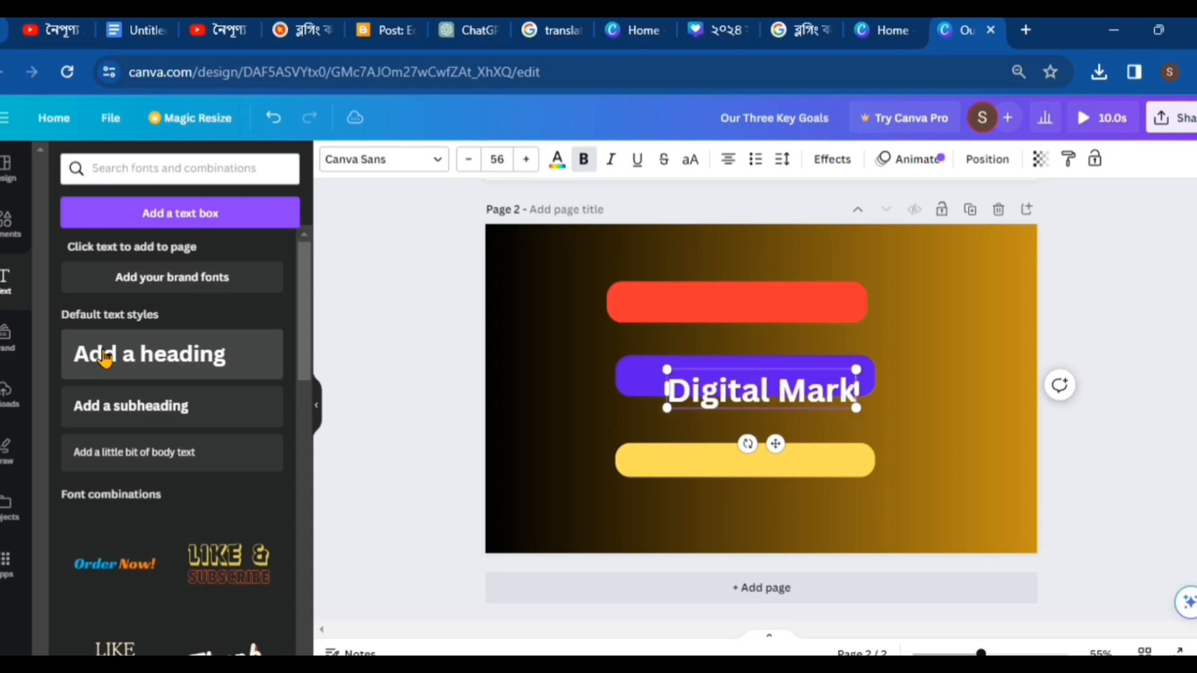
pyautogui.write('eting')
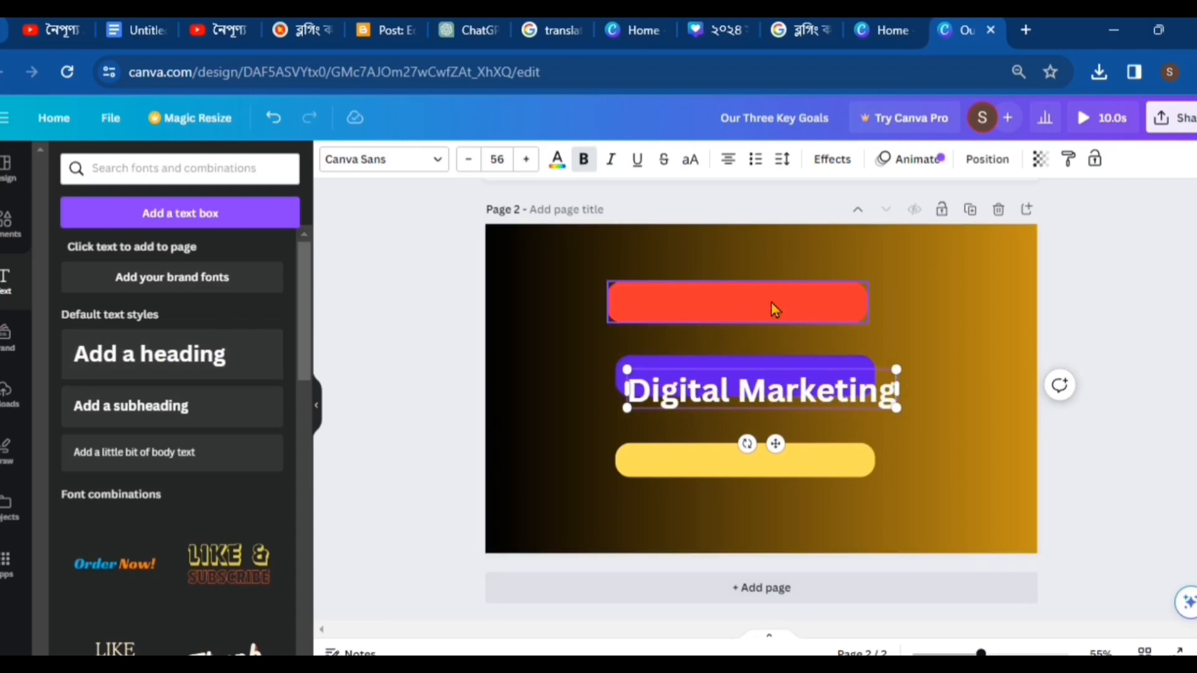
# Shift the red bar slightly, make it wider and taller, and place the "Digital Marketing" heading on it.
pyautogui.moveTo(776, 309); pyautogui.dragTo(795, 305)
pyautogui.moveTo(886, 302); pyautogui.dragTo(947, 303)
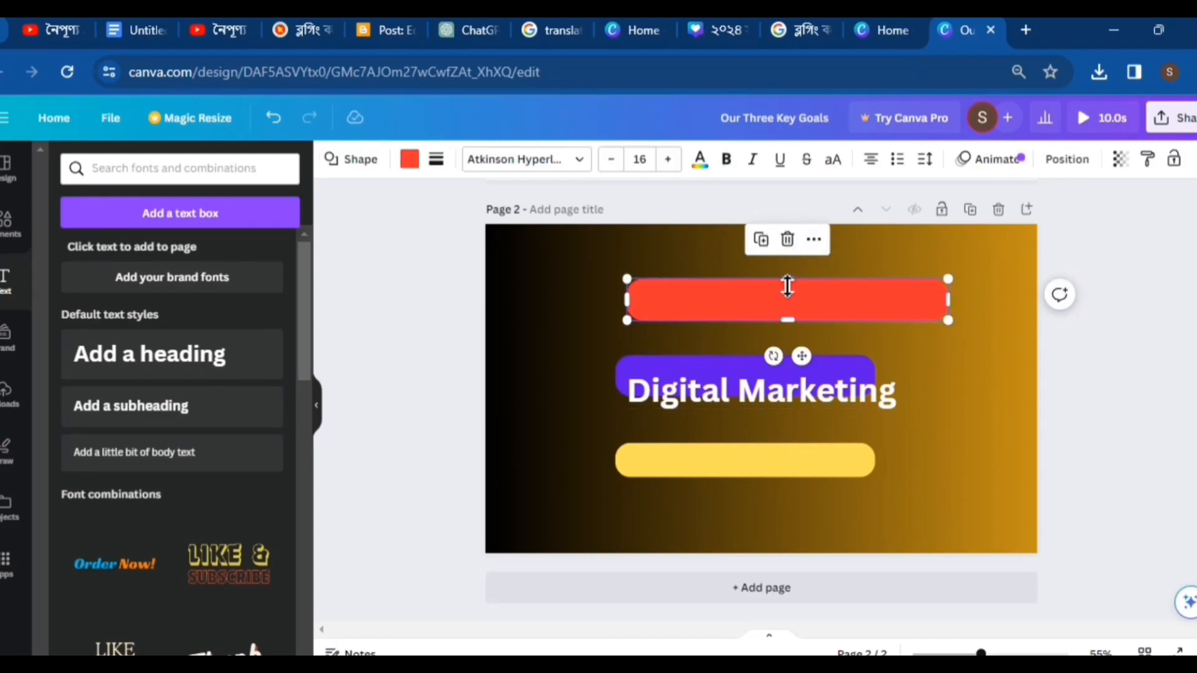
pyautogui.moveTo(788, 287); pyautogui.dragTo(789, 270)
pyautogui.moveTo(787, 390); pyautogui.dragTo(803, 304)
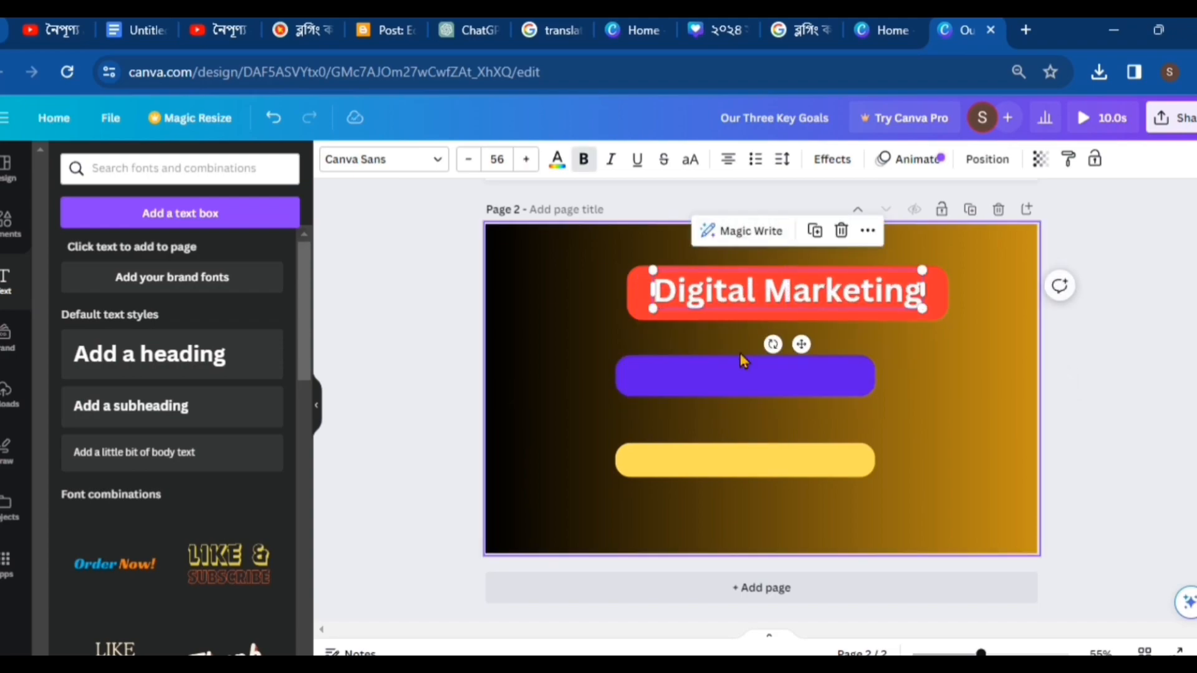
# Widen the violet bar to end in line with the red one and place a new heading reading "Full Free Course" on it.
pyautogui.click(786, 392)
pyautogui.moveTo(937, 371); pyautogui.dragTo(948, 375)
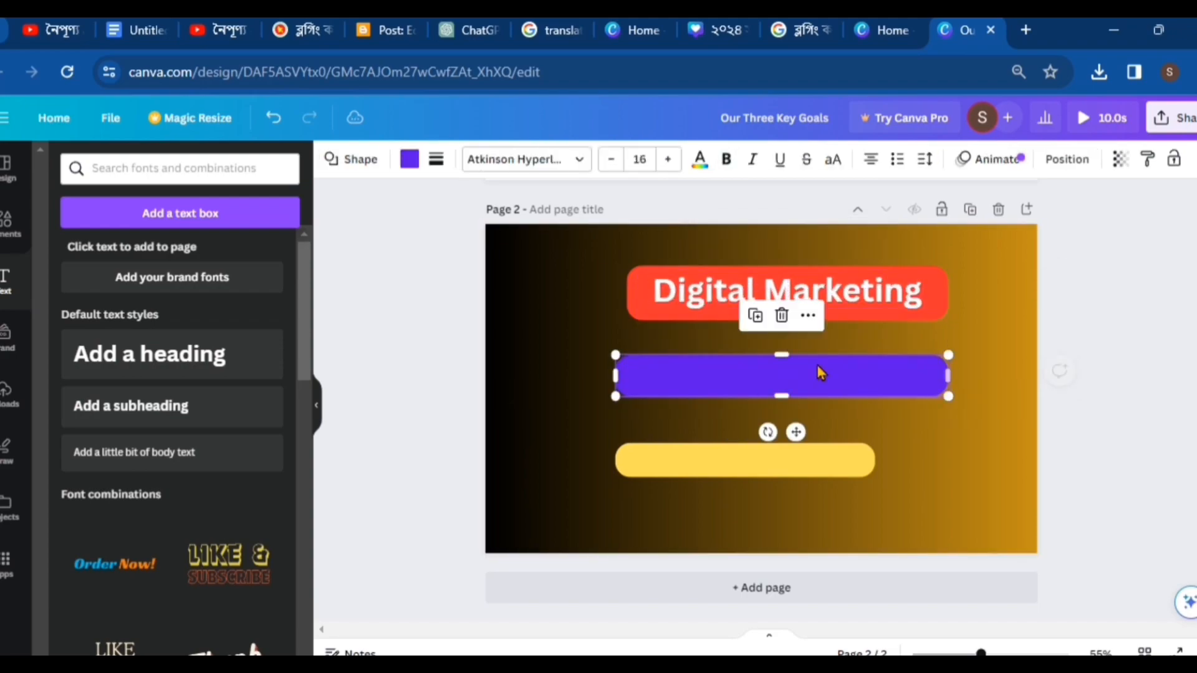
pyautogui.click(124, 354)
pyautogui.write('F')
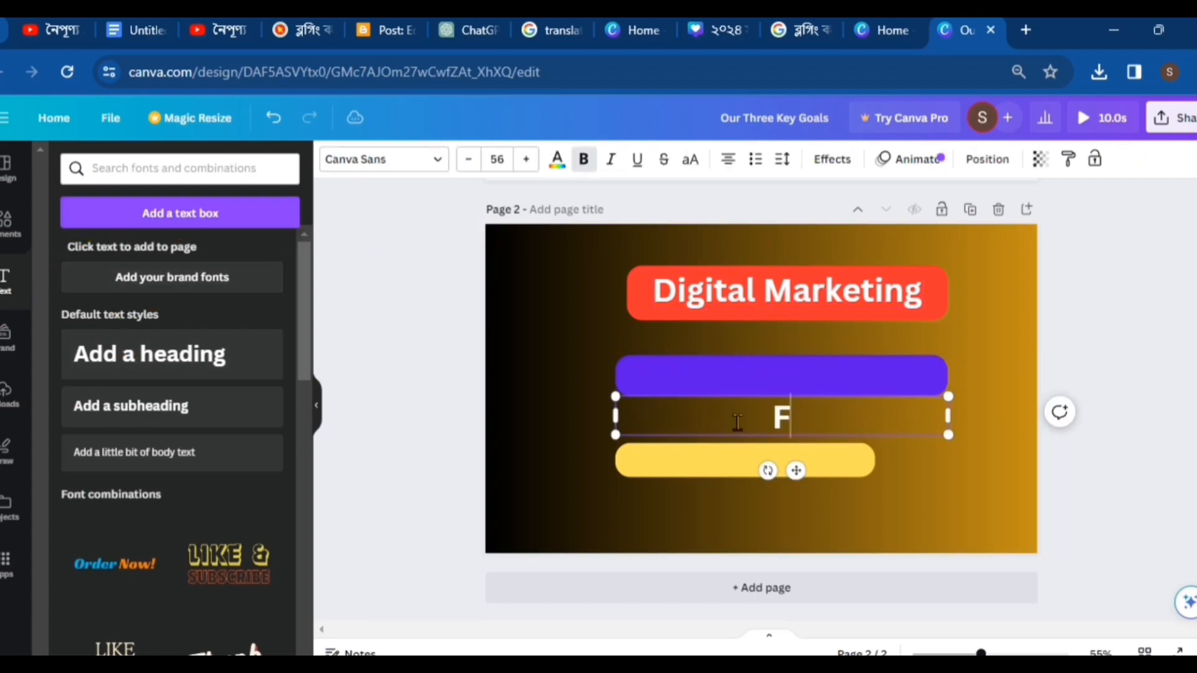
pyautogui.write('ull Free C')
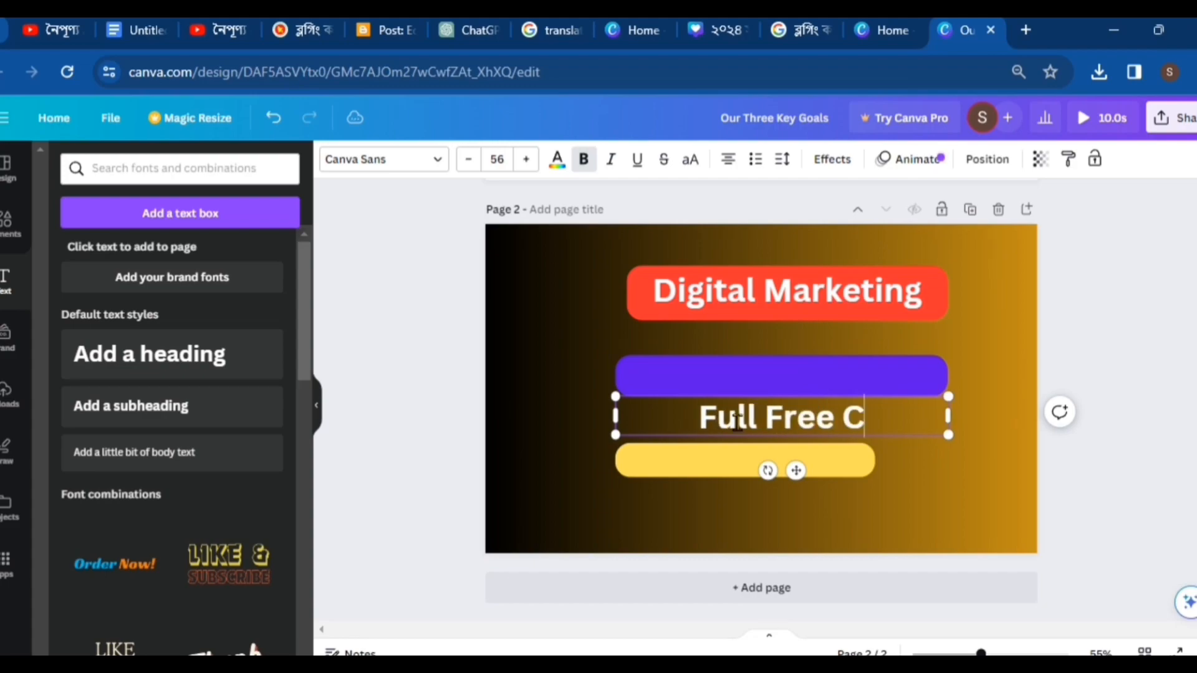
pyautogui.write('ourse')
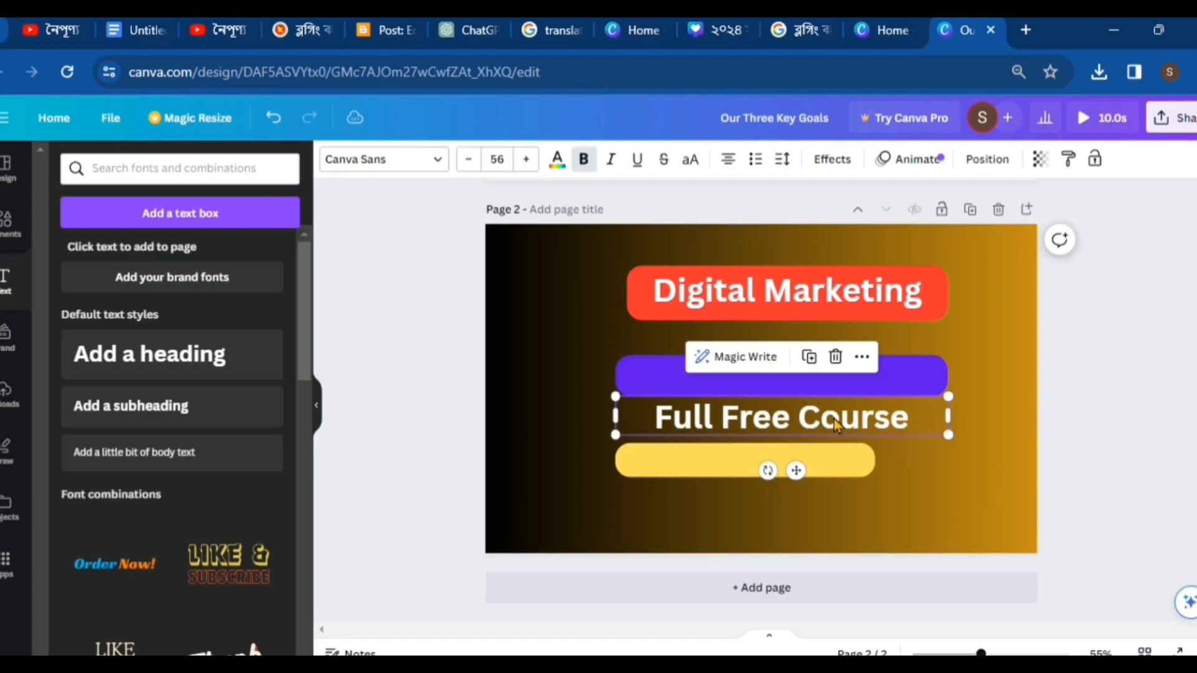
pyautogui.moveTo(831, 418); pyautogui.dragTo(837, 377)
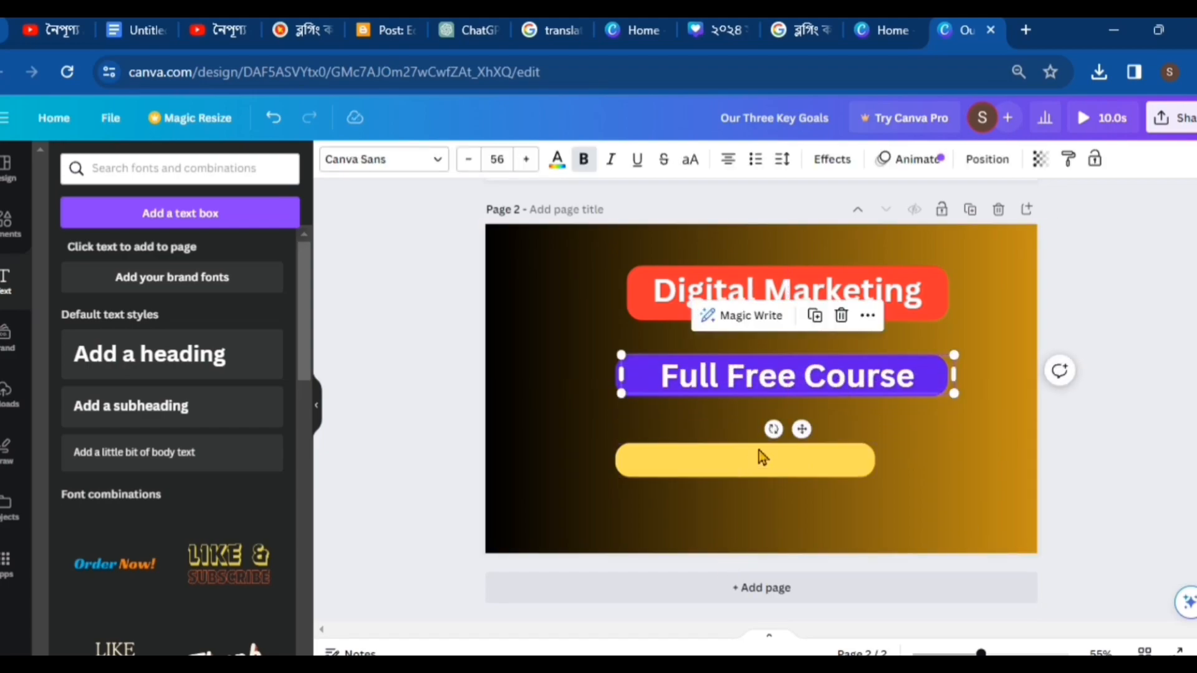
# Change the text color of the "Full Free Course" heading to the yellow from the document colors.
pyautogui.click(559, 165)
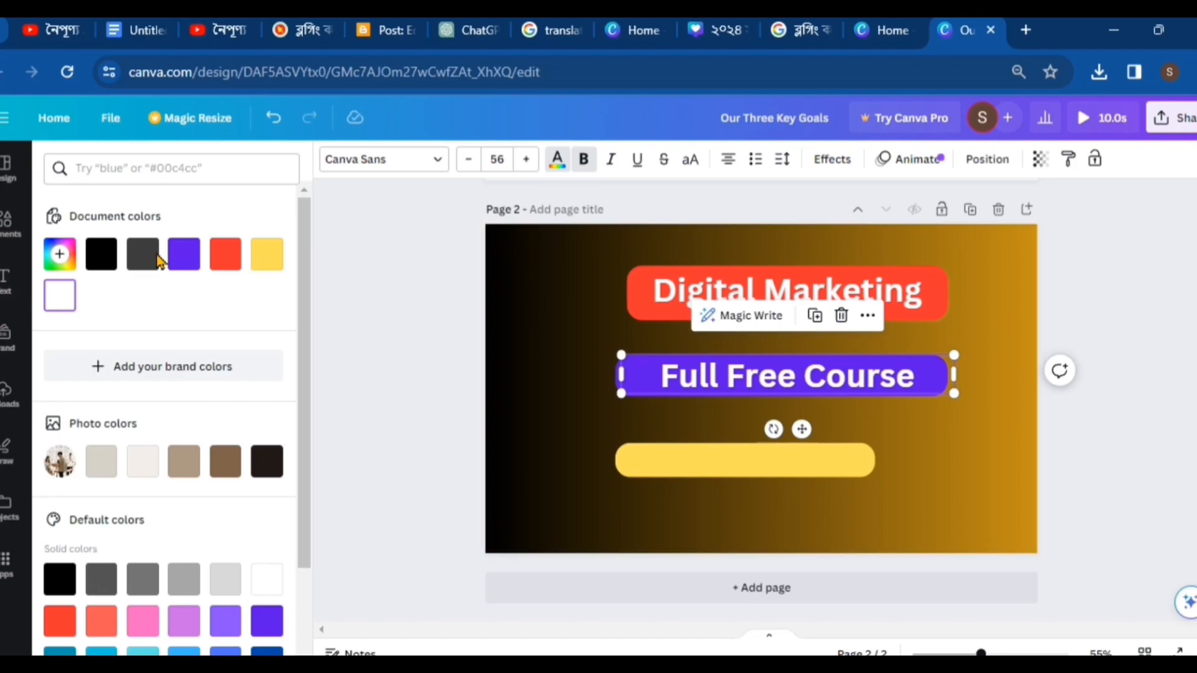
pyautogui.click(106, 262)
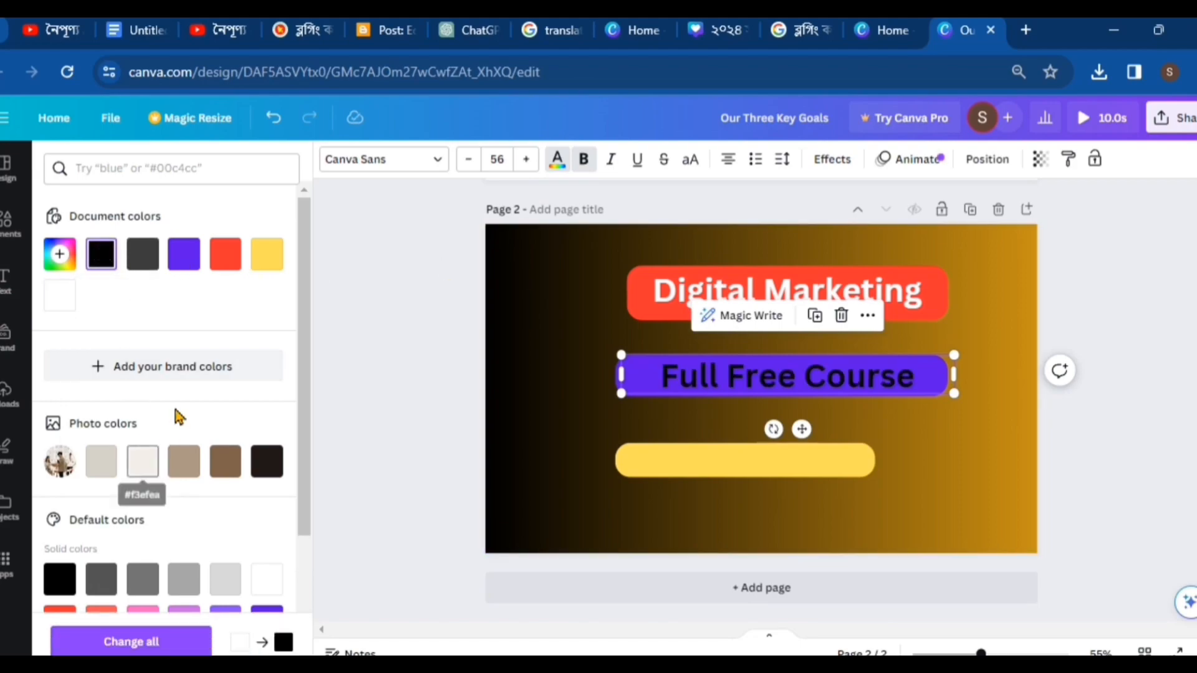
pyautogui.click(234, 269)
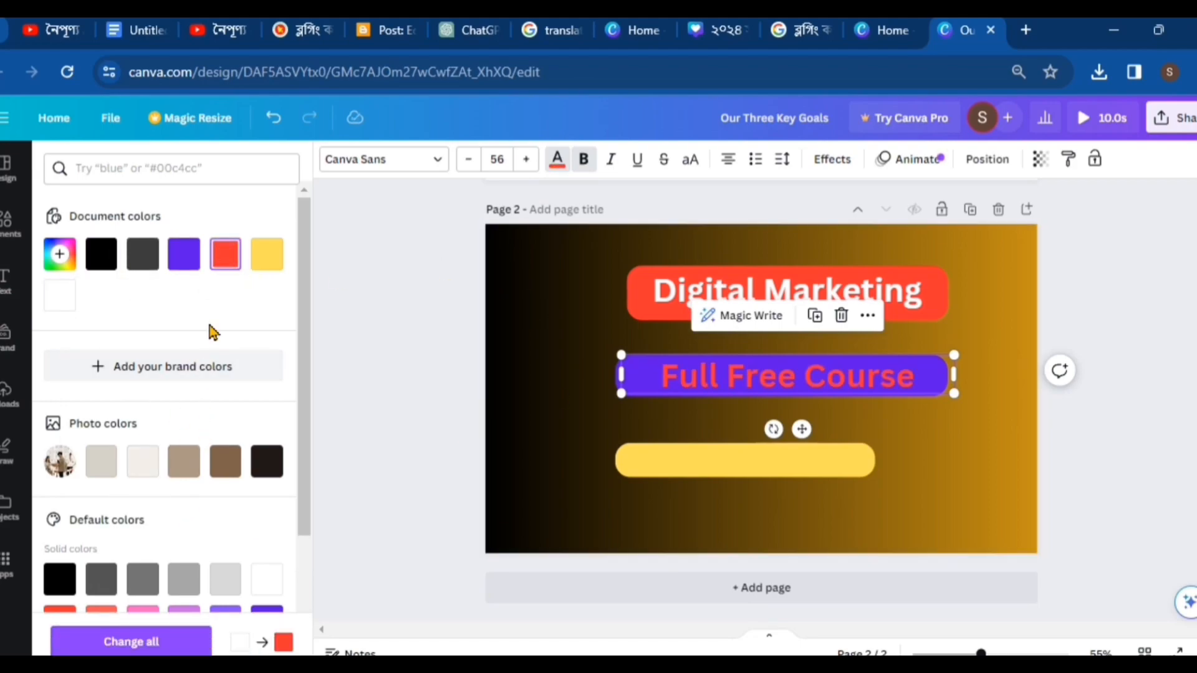
pyautogui.click(272, 265)
# Move the yellow bar roughly under the violet one and enlarge it in width and height.
pyautogui.moveTo(806, 461); pyautogui.dragTo(826, 450)
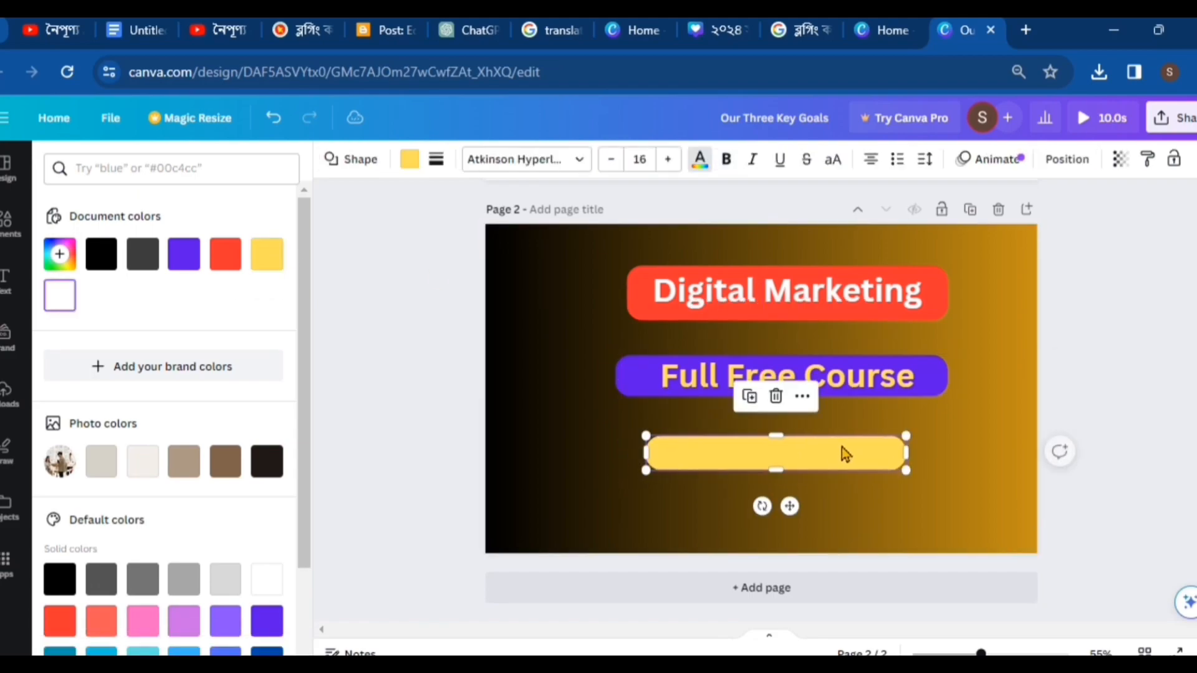
pyautogui.moveTo(909, 472); pyautogui.dragTo(942, 482)
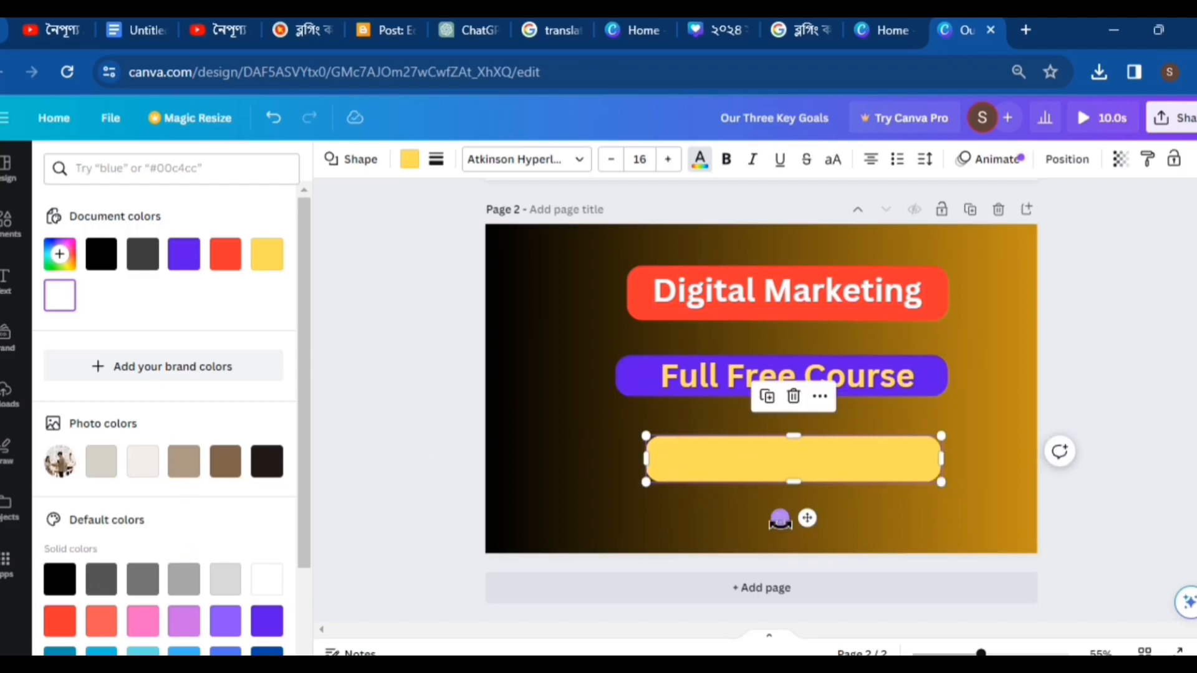
# Open the download settings for the design and limit the export to page 1.
pyautogui.scroll(5, 778, 521)
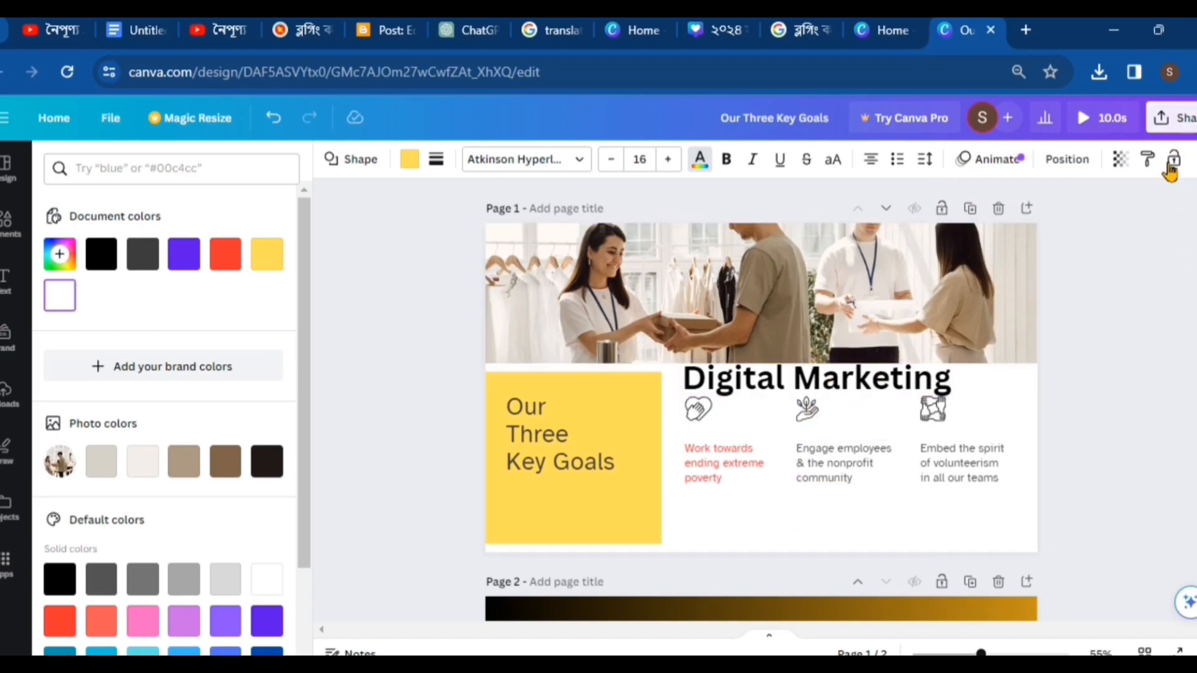
pyautogui.click(1183, 125)
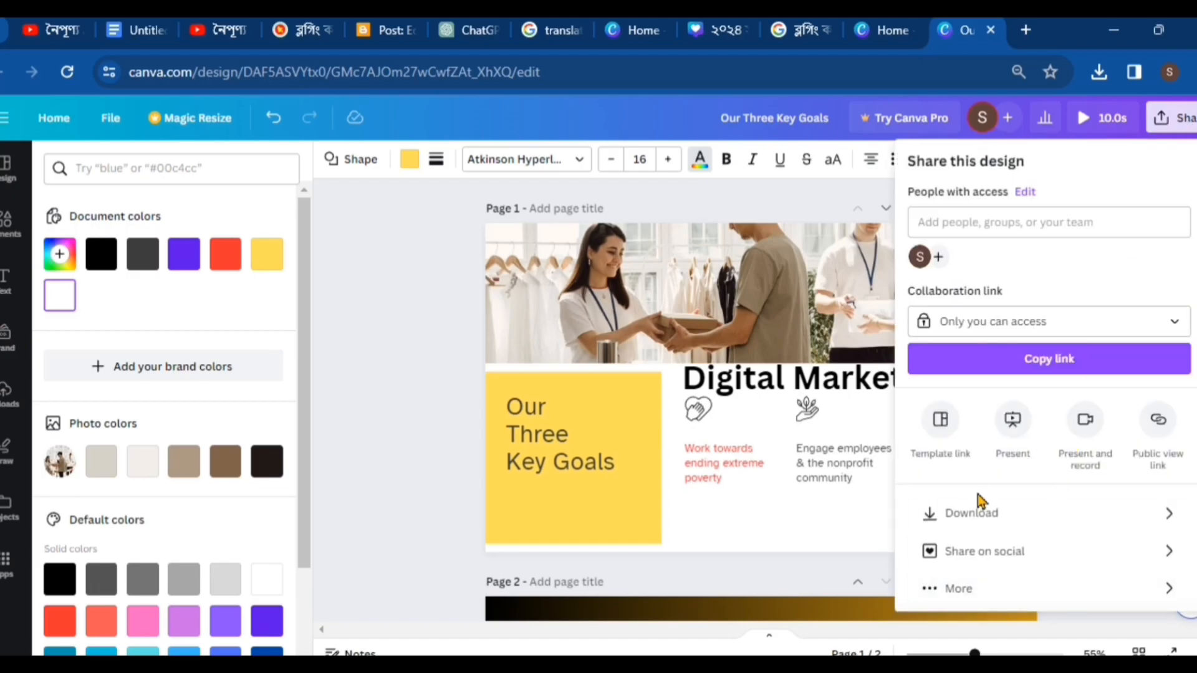
pyautogui.click(973, 515)
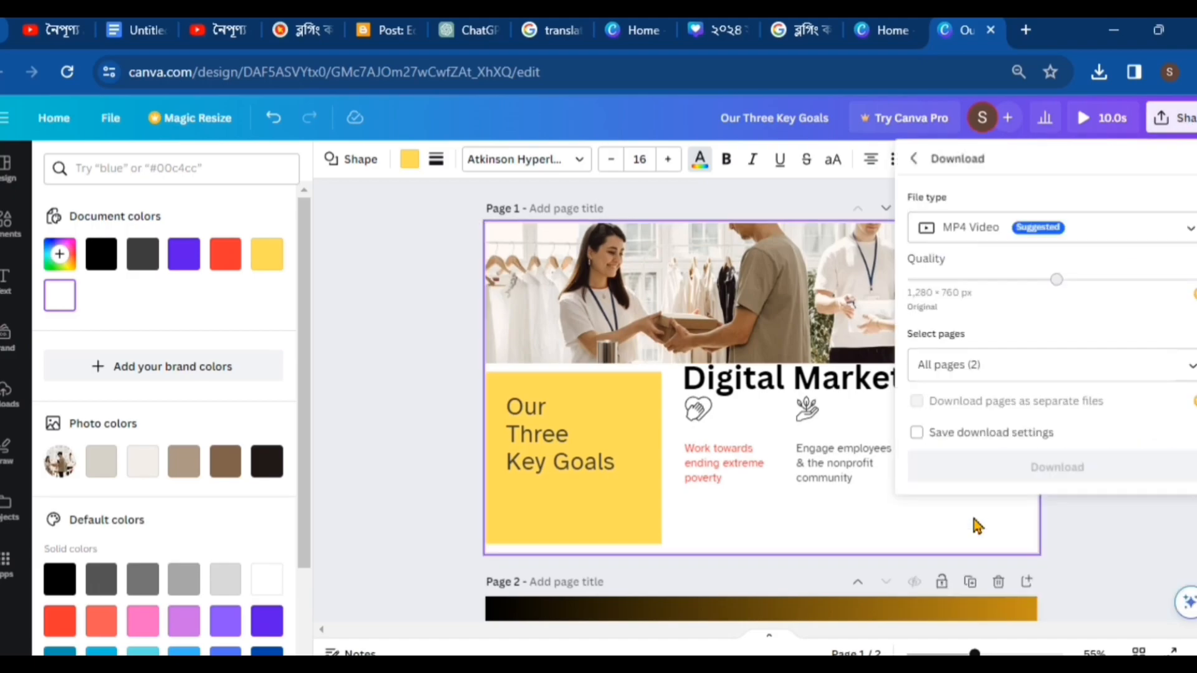
pyautogui.click(990, 365)
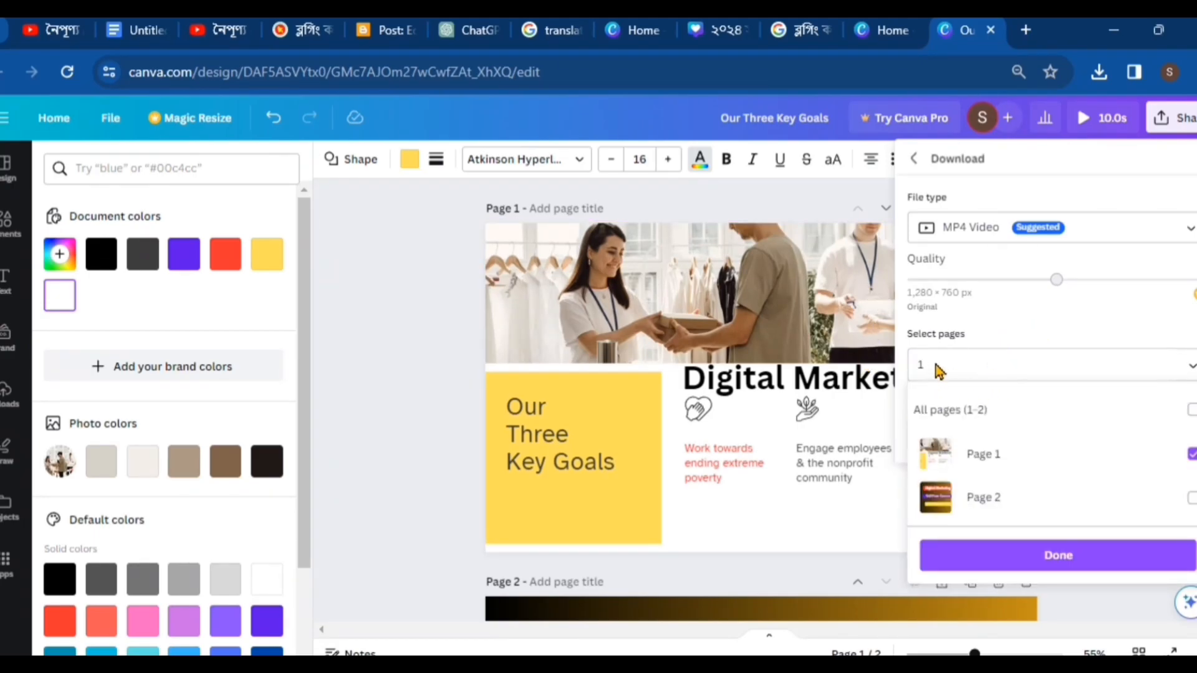
pyautogui.click(1082, 561)
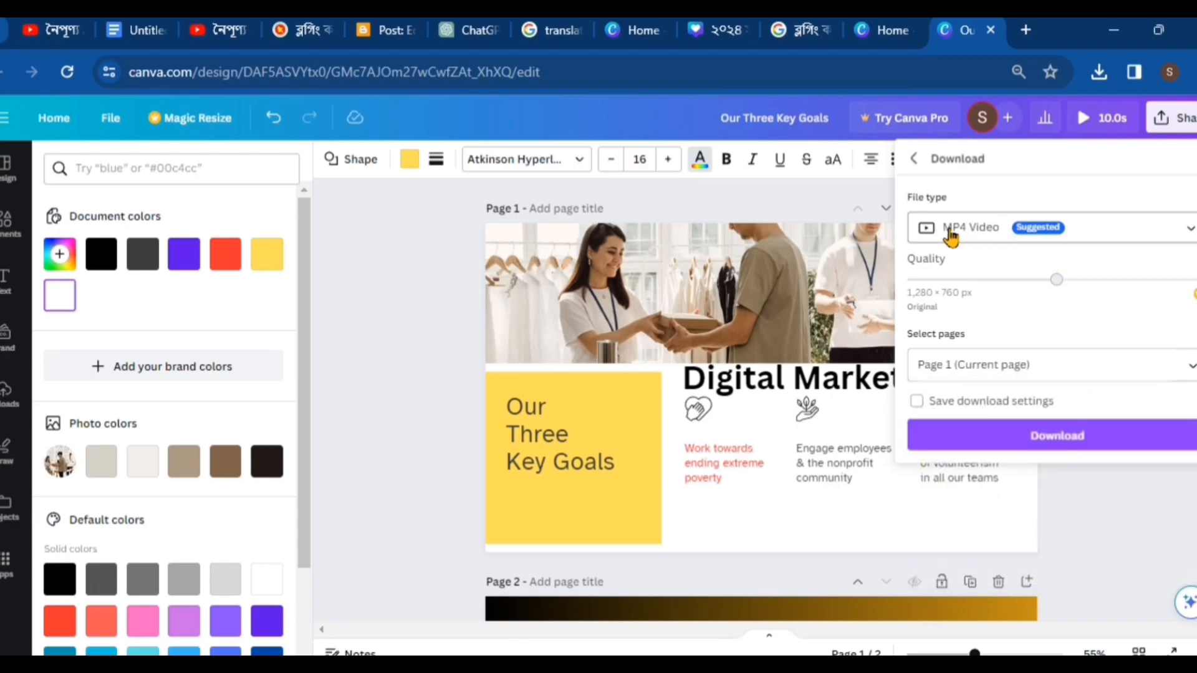
# Set the download file type to PNG, download page 1 and dismiss the download message.
pyautogui.click(1104, 240)
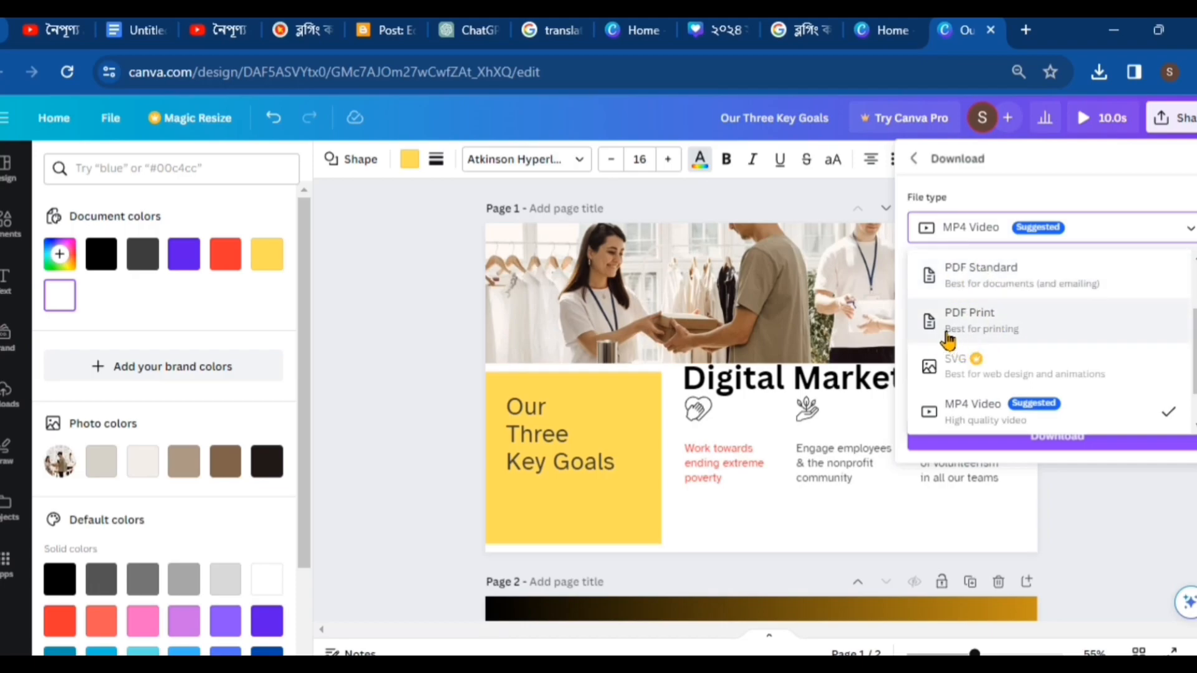
pyautogui.scroll(-1, 998, 340)
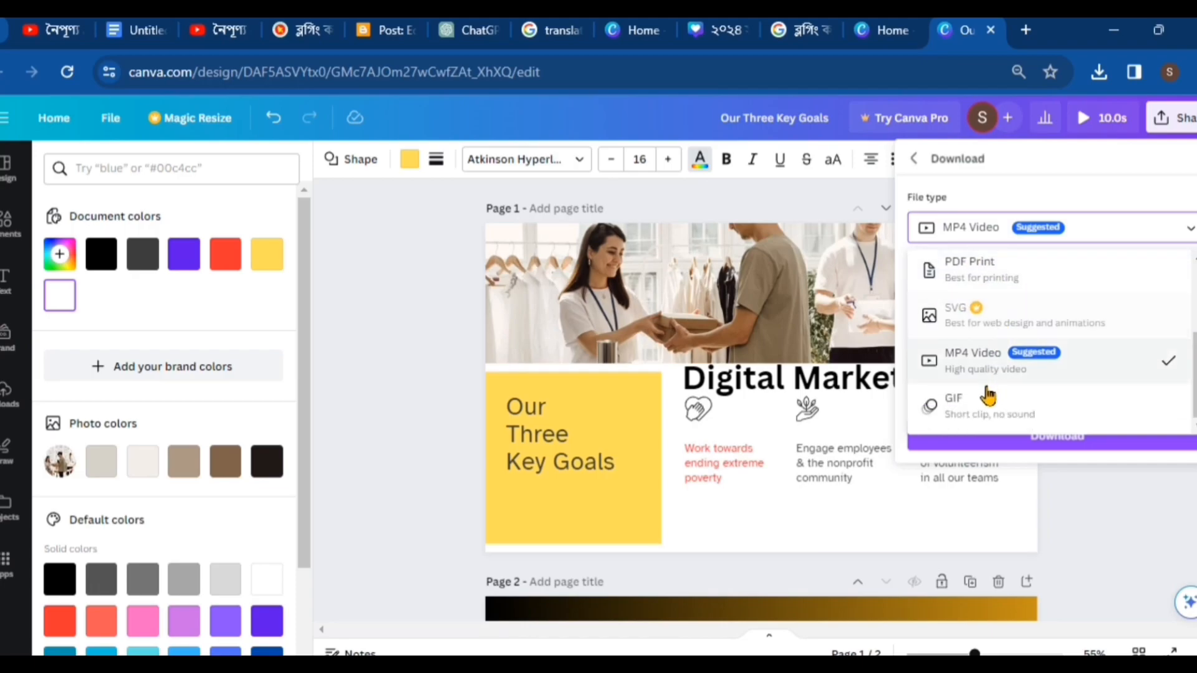
pyautogui.scroll(3, 988, 399)
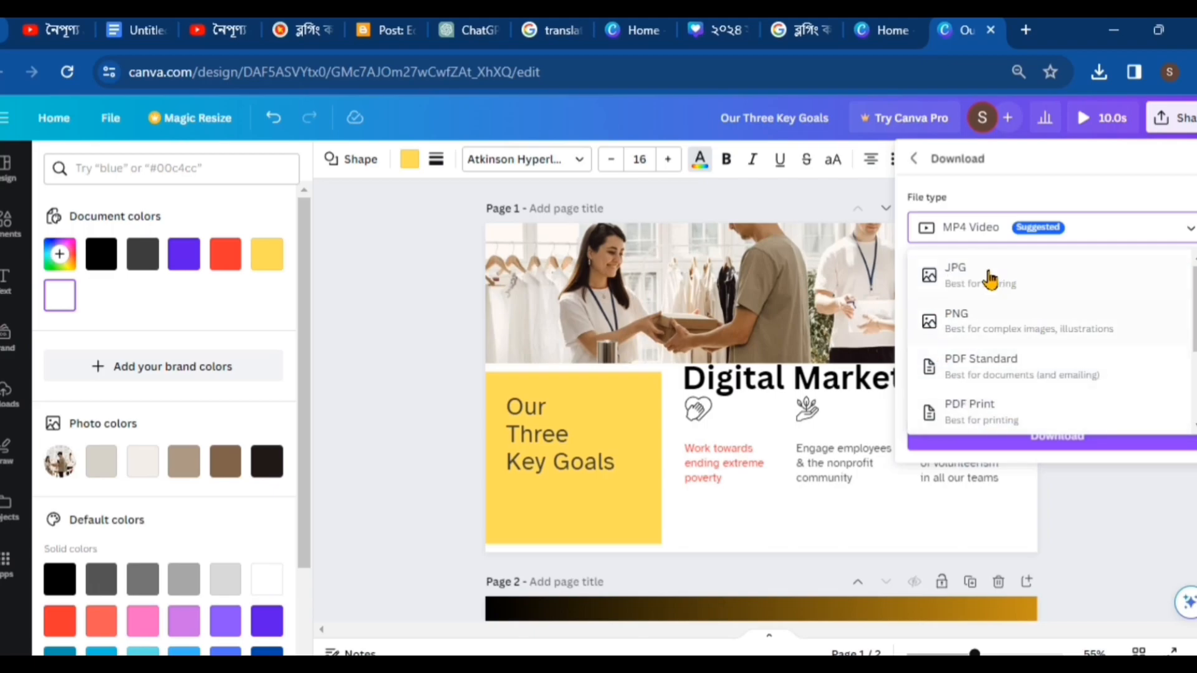
pyautogui.click(963, 325)
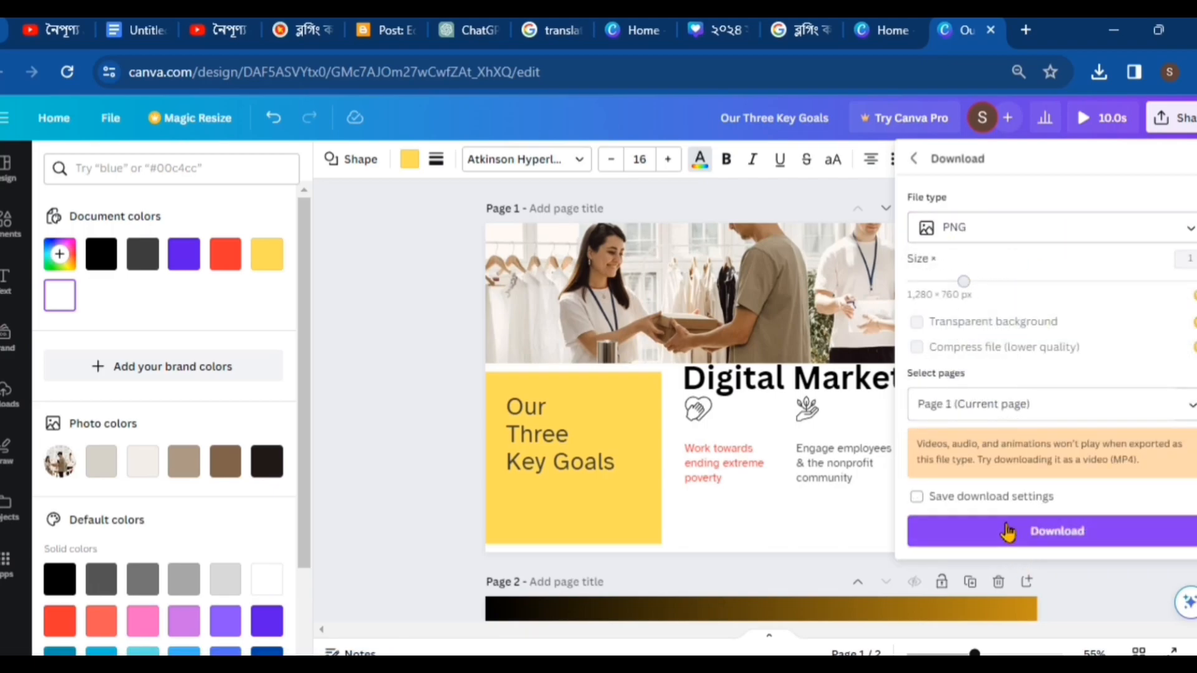
pyautogui.click(1054, 531)
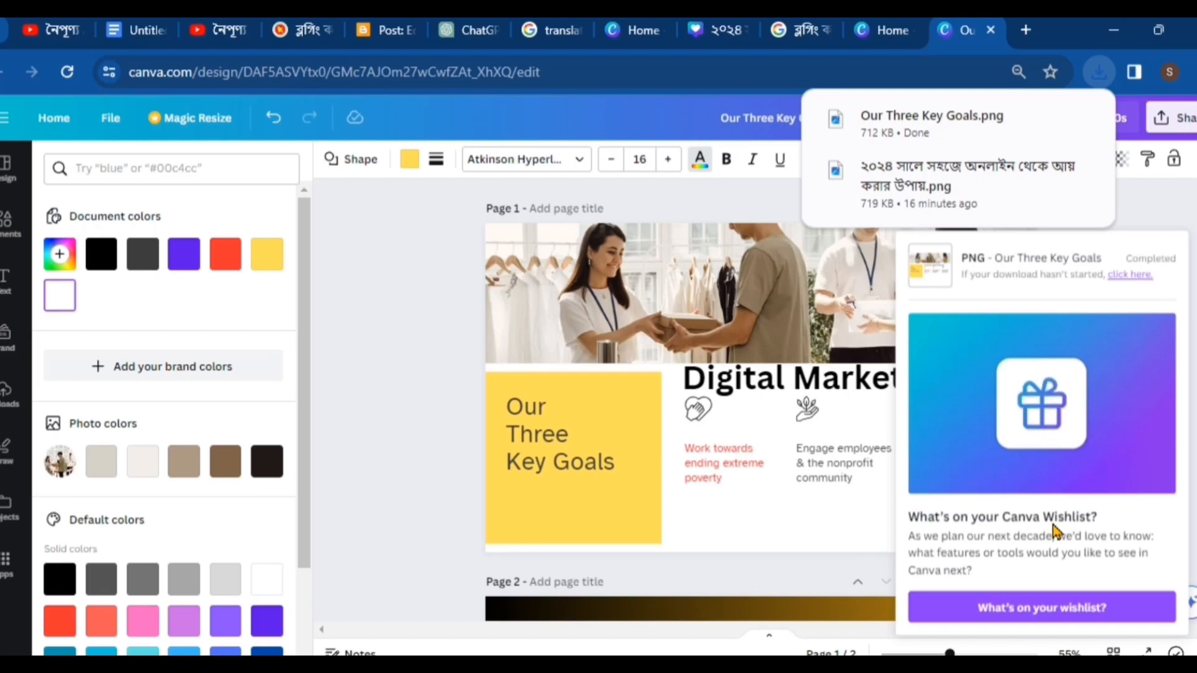
pyautogui.click(396, 392)
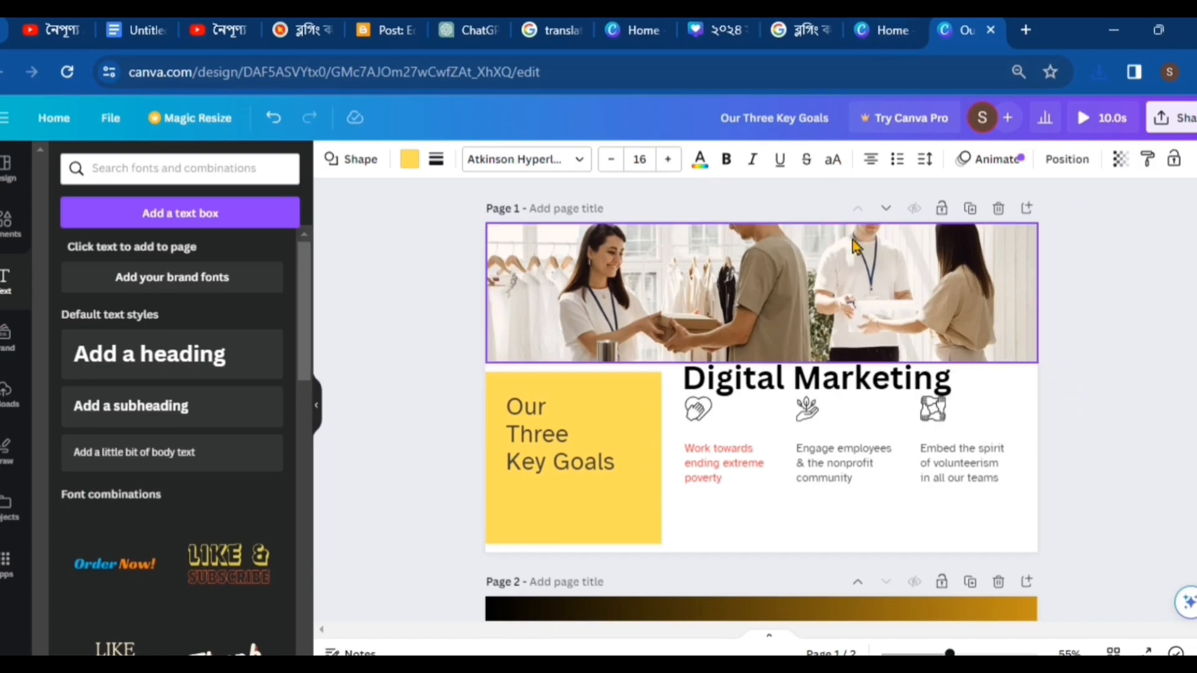
# Return to the Canva home page, search the design types for "logo" and create a YouTube Channel Logo design.
pyautogui.click(888, 31)
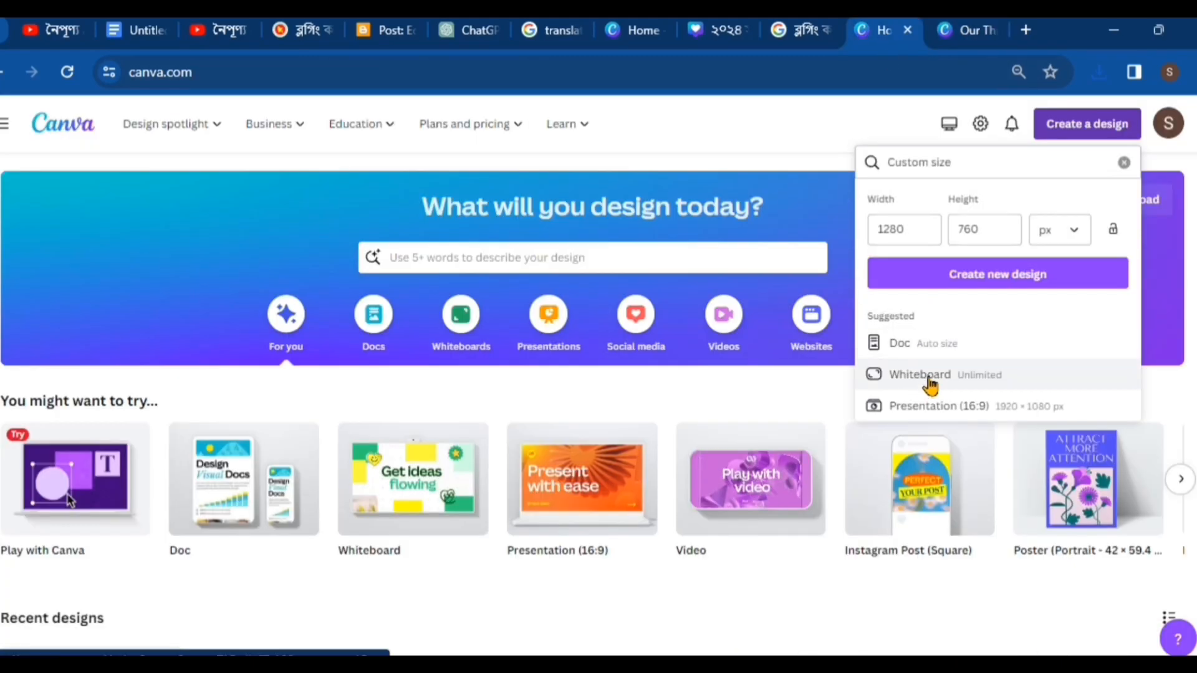
pyautogui.click(770, 181)
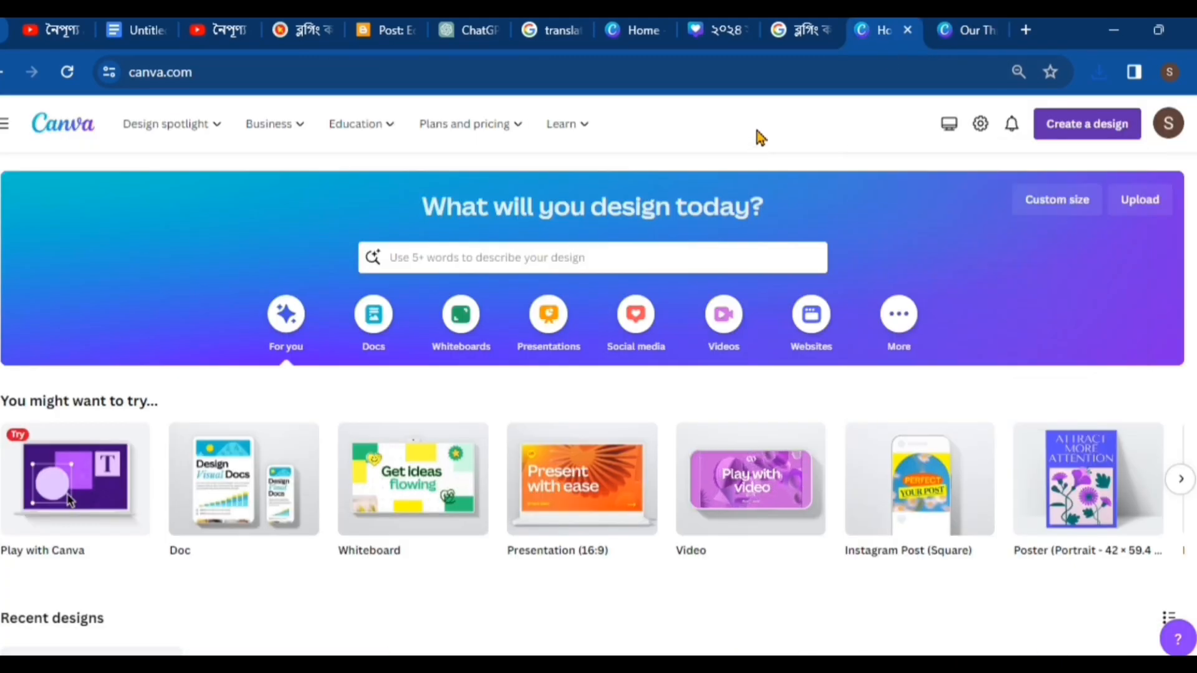
pyautogui.click(1067, 134)
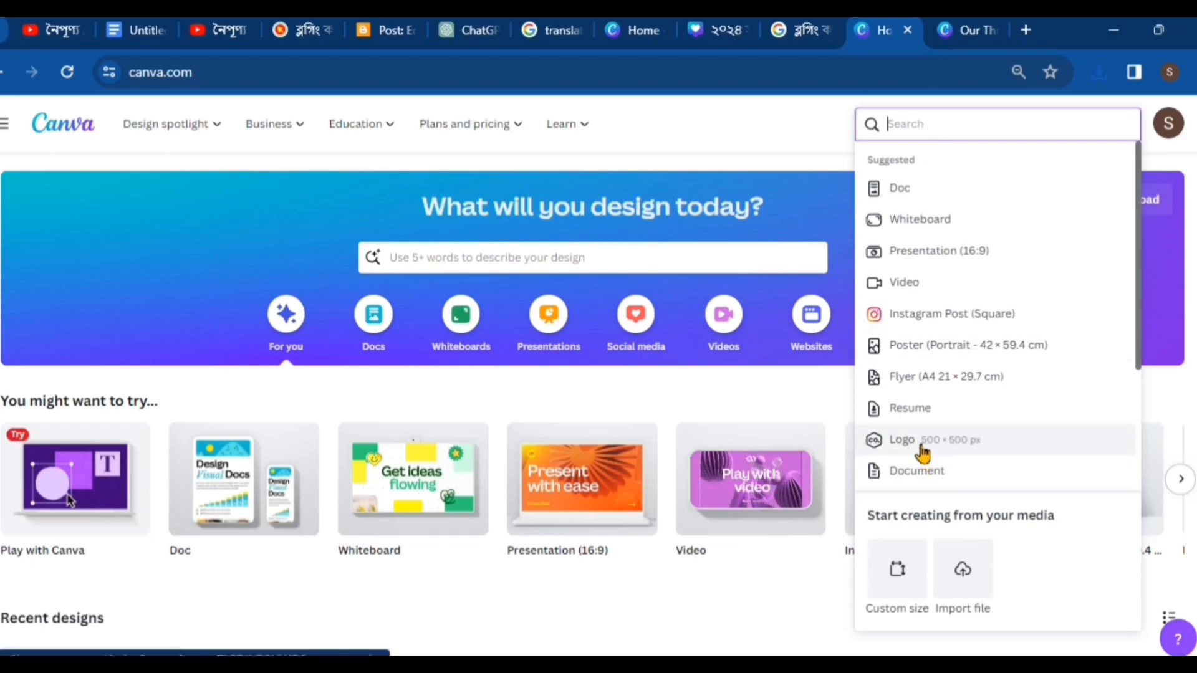
pyautogui.write('lo')
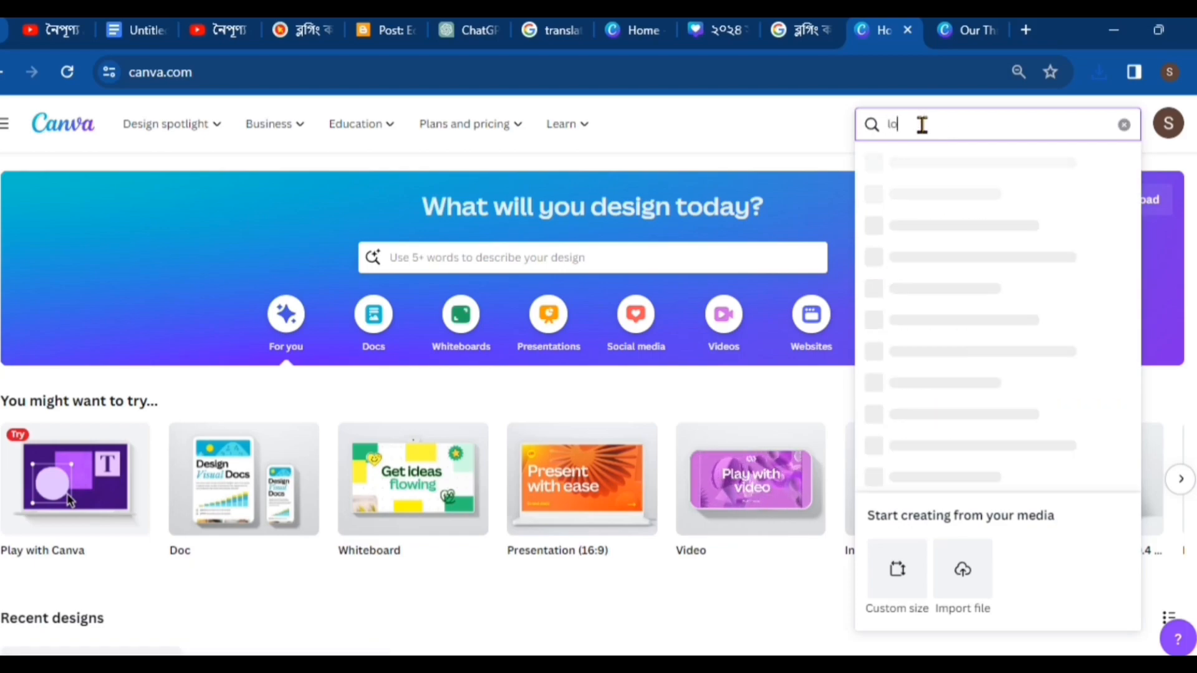
pyautogui.write('go')
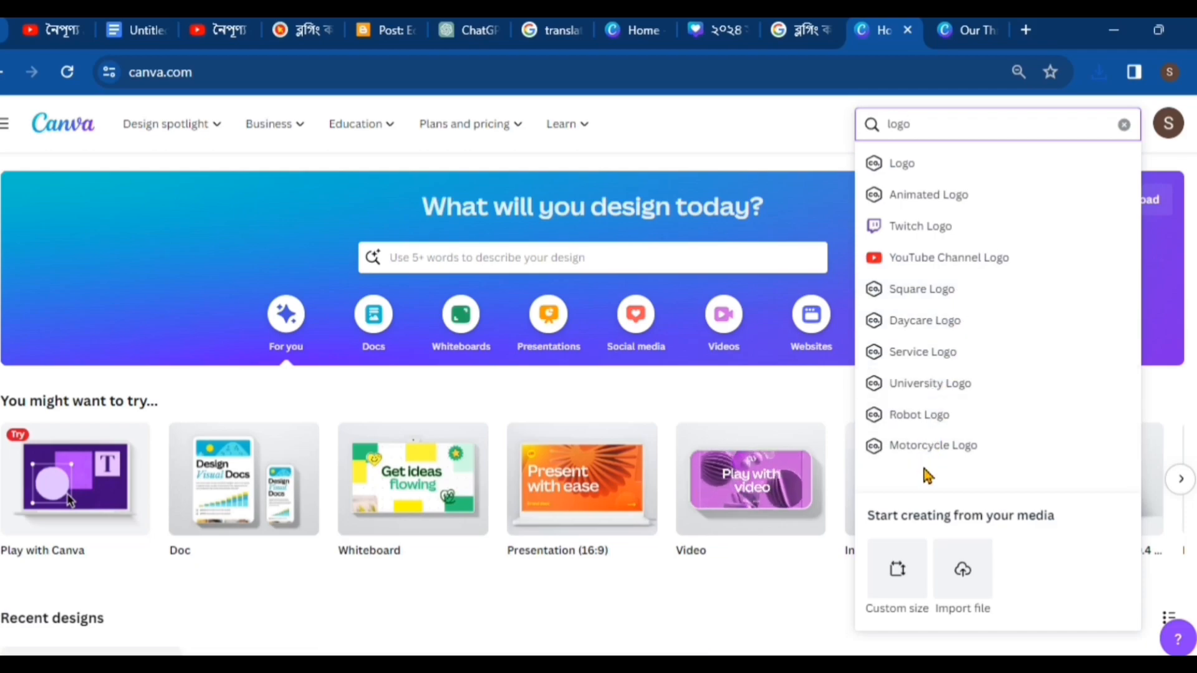
pyautogui.click(959, 267)
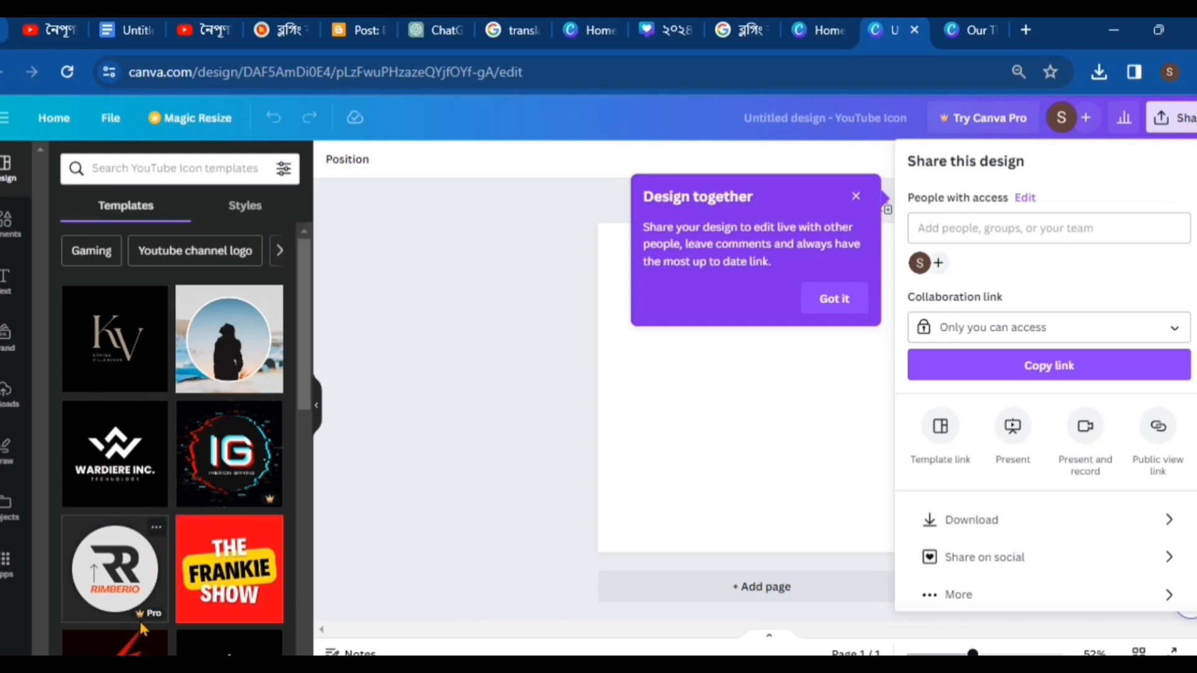
# Browse the YouTube Icon templates and apply the black Wardiere Inc. Technology logo template to the page.
pyautogui.scroll(-5, 144, 515)
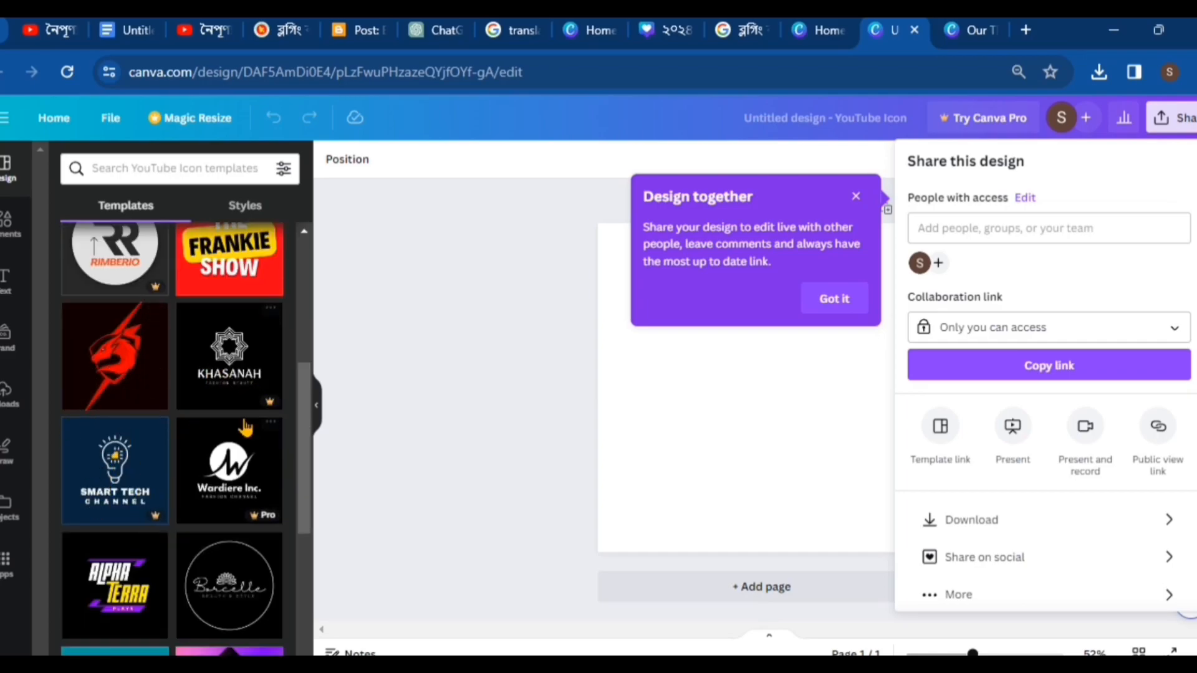
pyautogui.scroll(5, 269, 411)
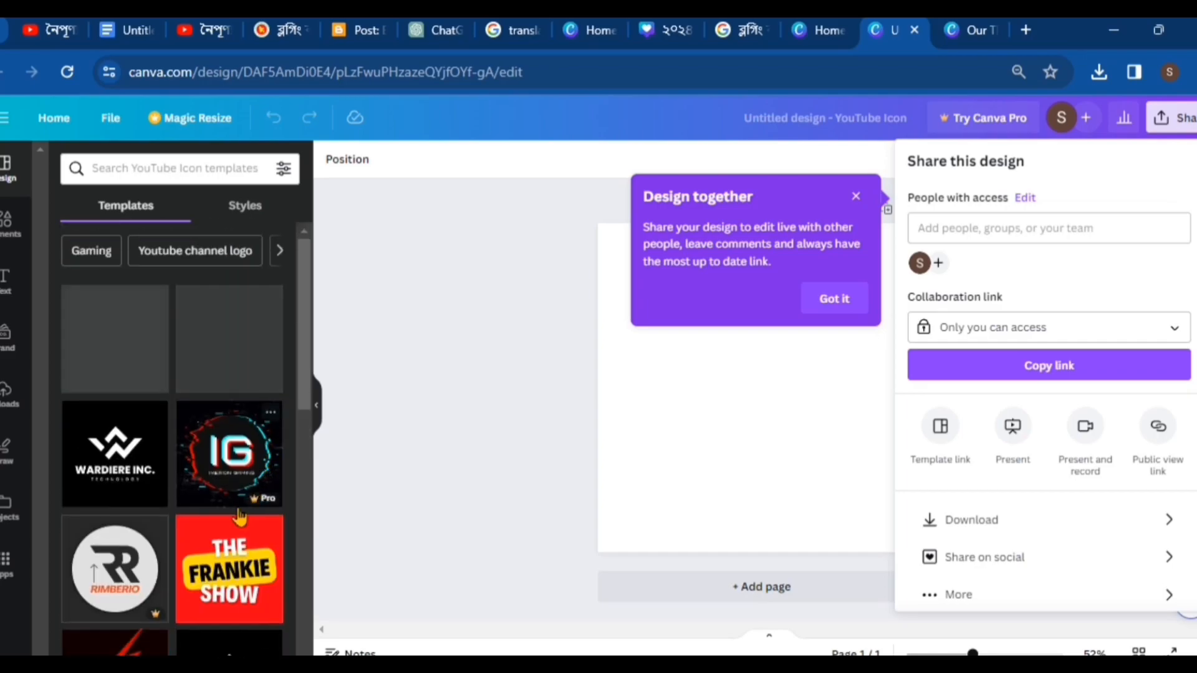
pyautogui.scroll(-8, 144, 499)
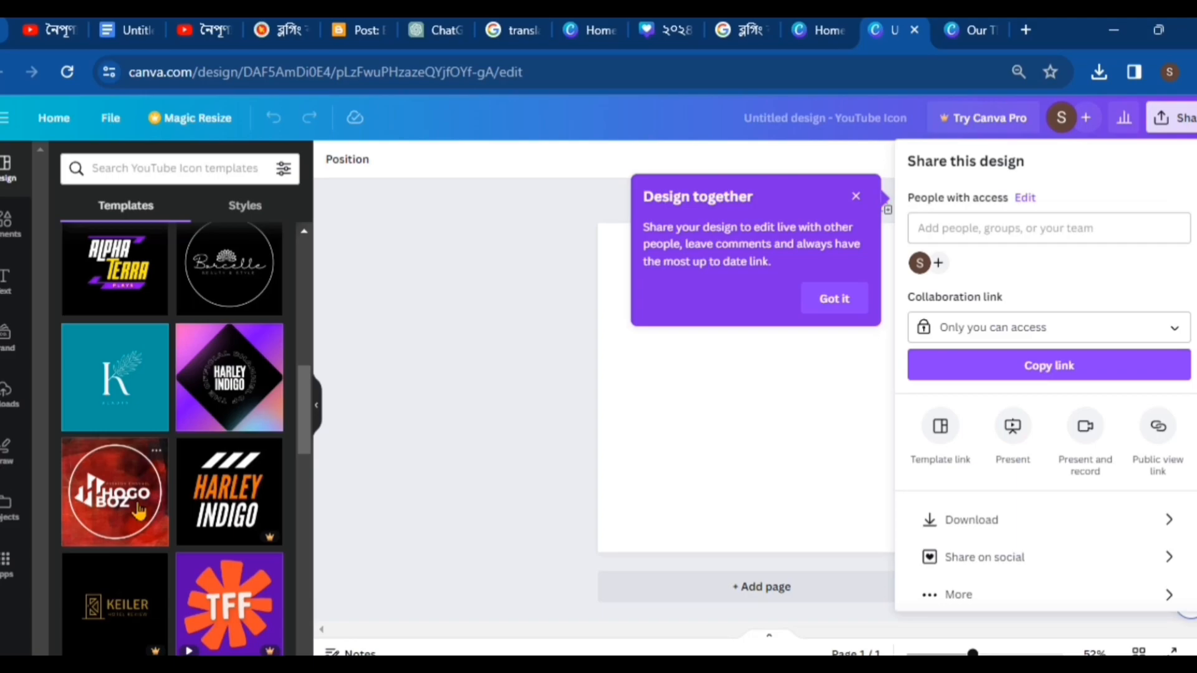
pyautogui.scroll(-5, 139, 510)
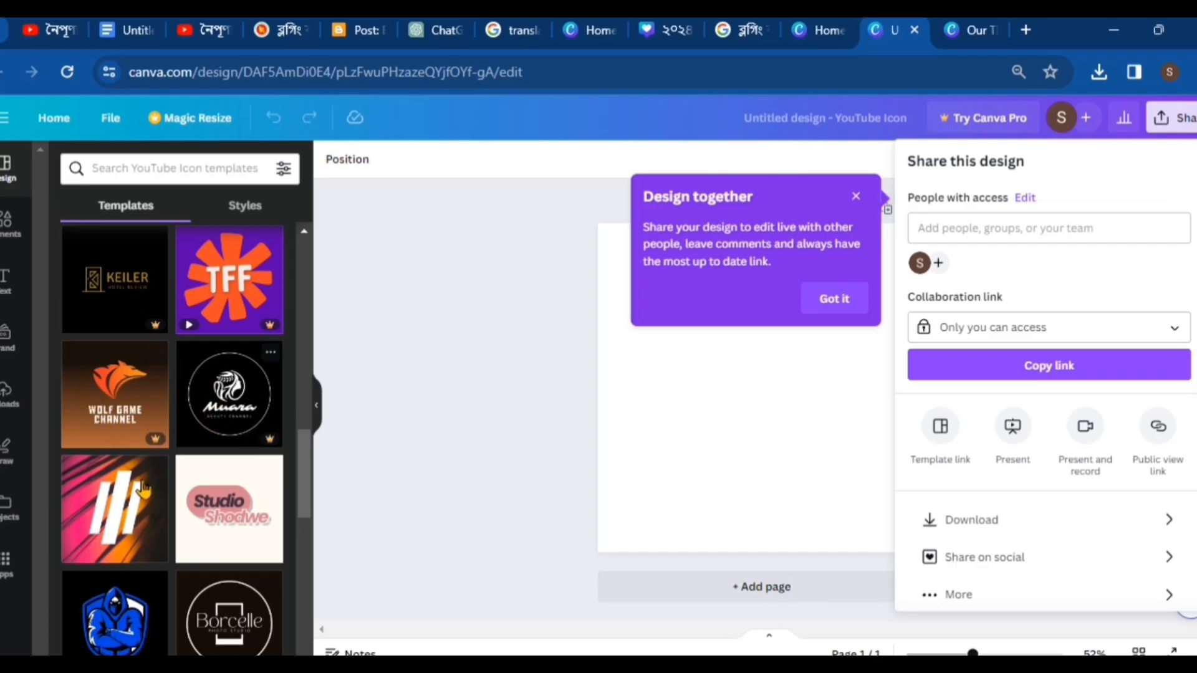
pyautogui.scroll(-5, 212, 551)
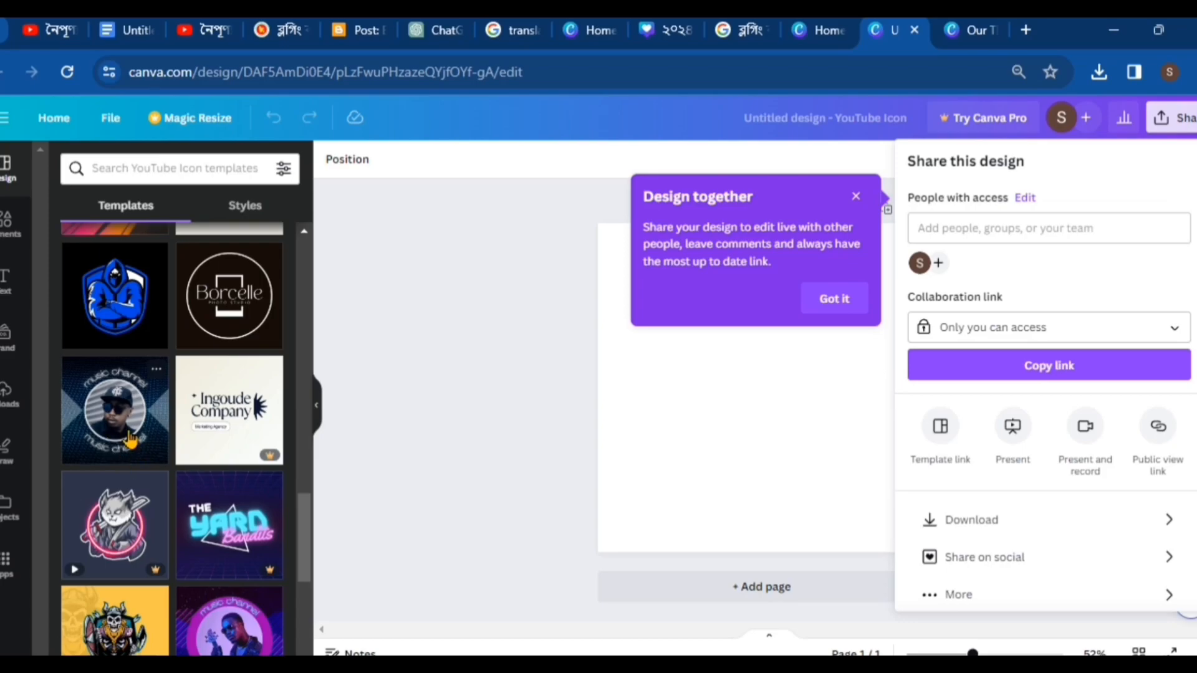
pyautogui.scroll(10, 124, 435)
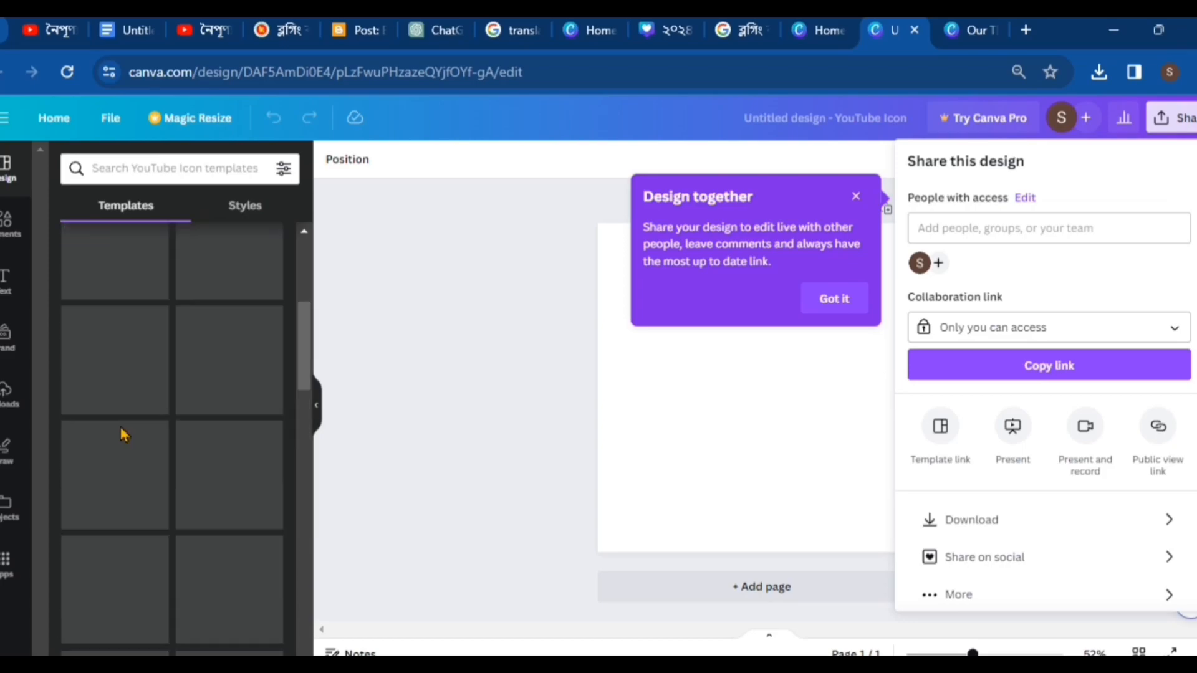
pyautogui.scroll(5, 124, 435)
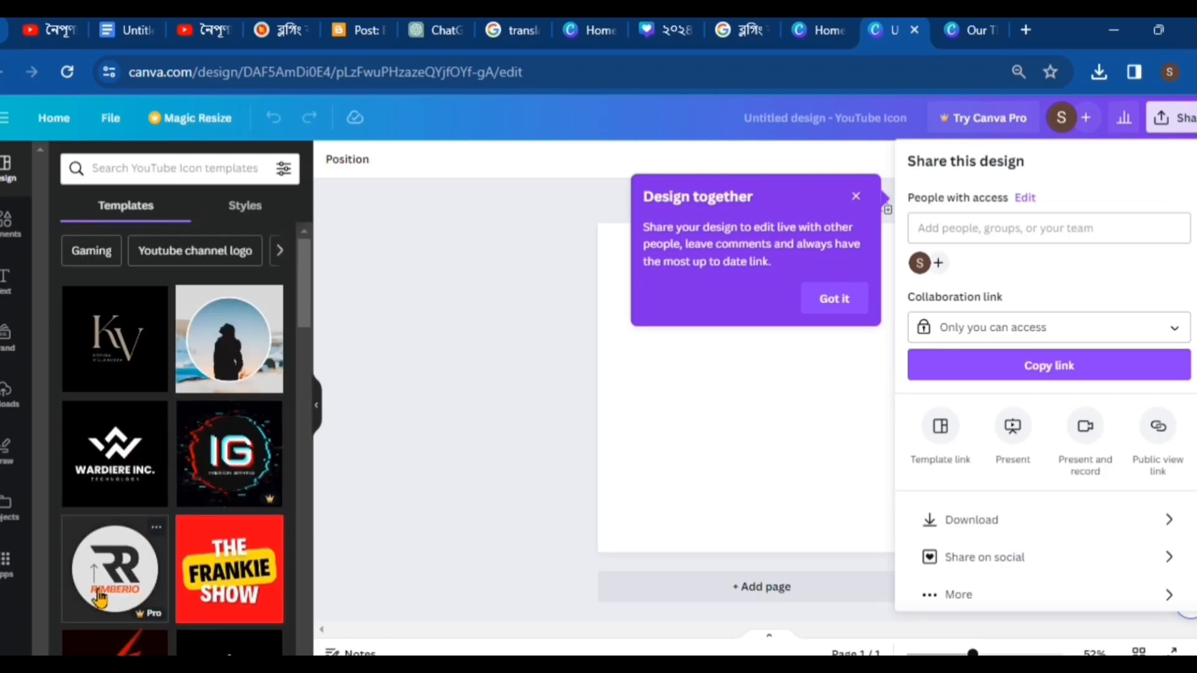
pyautogui.click(123, 482)
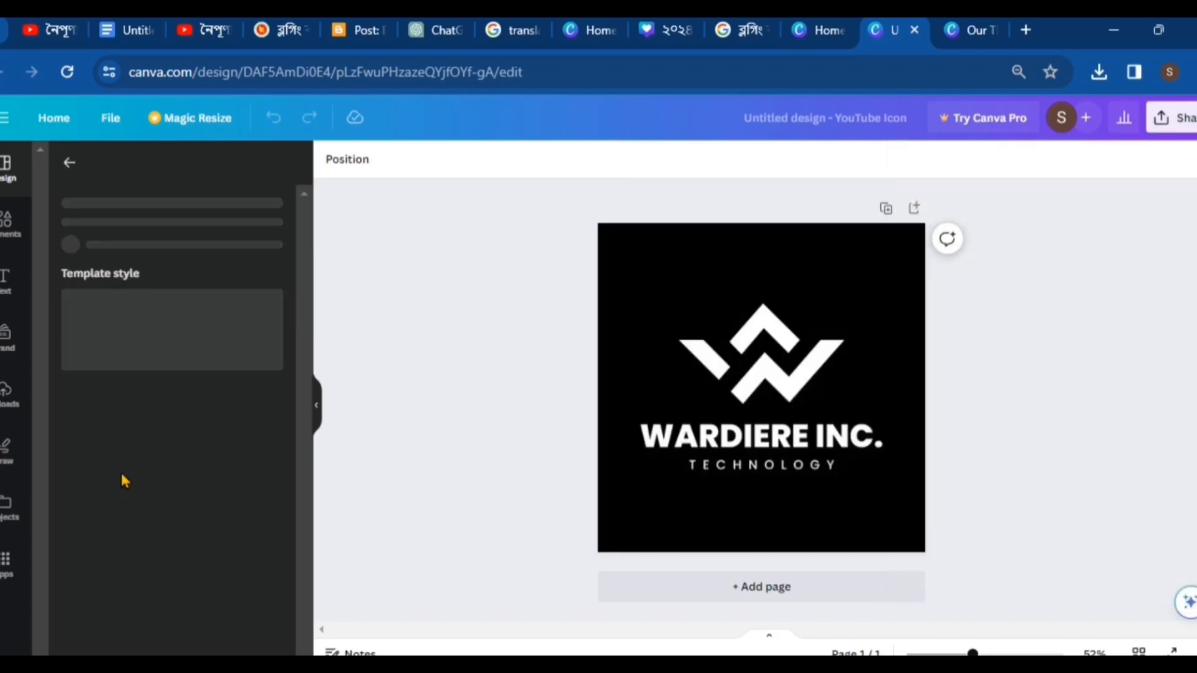
# Enlarge the white W emblem above the logo name by extending it upward and outward on both sides.
pyautogui.click(802, 383)
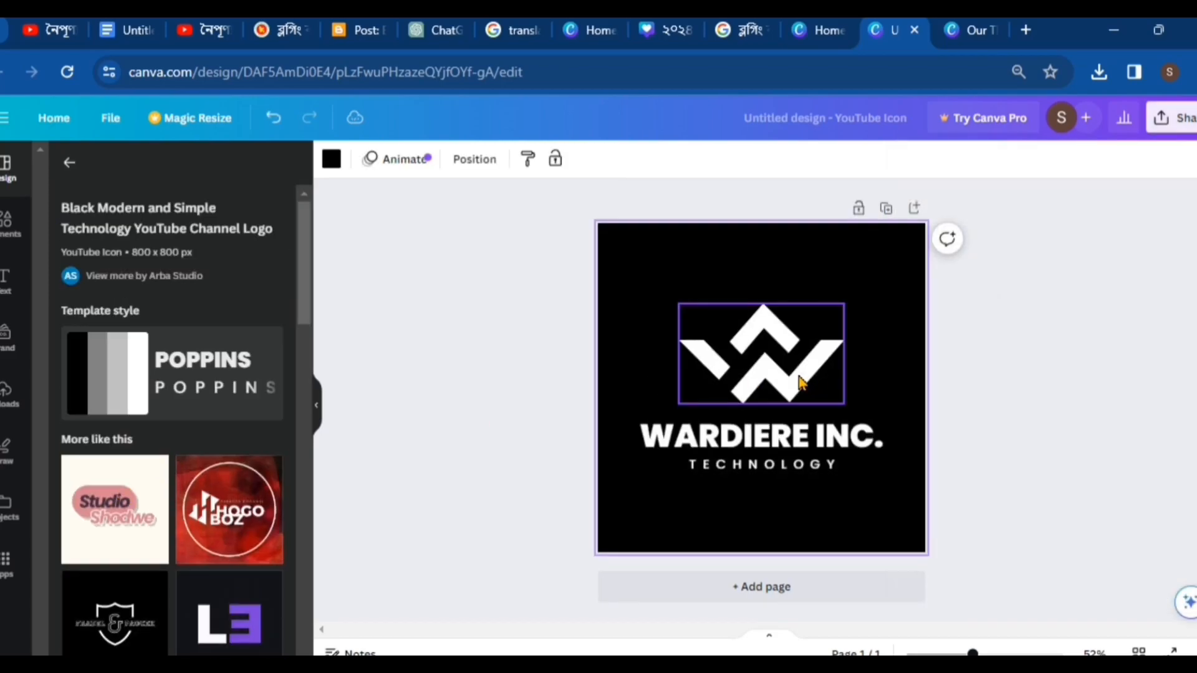
pyautogui.click(768, 371)
pyautogui.moveTo(856, 305); pyautogui.dragTo(875, 293)
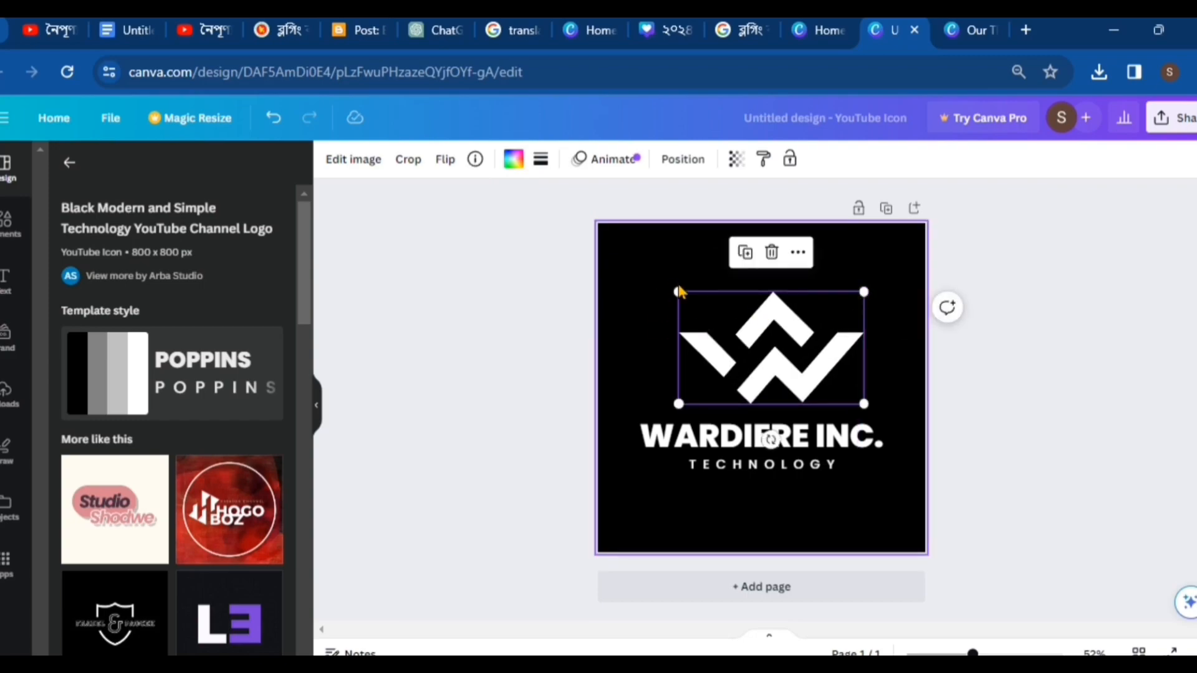
pyautogui.moveTo(680, 291); pyautogui.dragTo(648, 274)
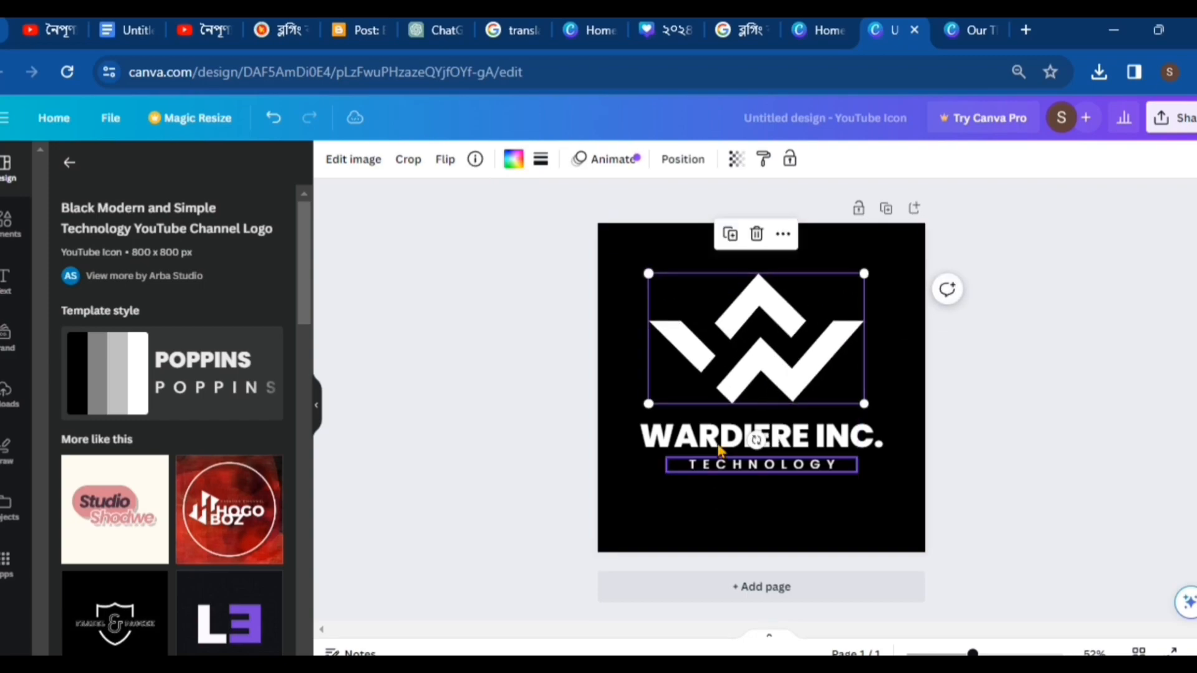
# Replace the logo name WARDIERE INC. with "TECH ARITRA" and deselect the text.
pyautogui.doubleClick(722, 427)
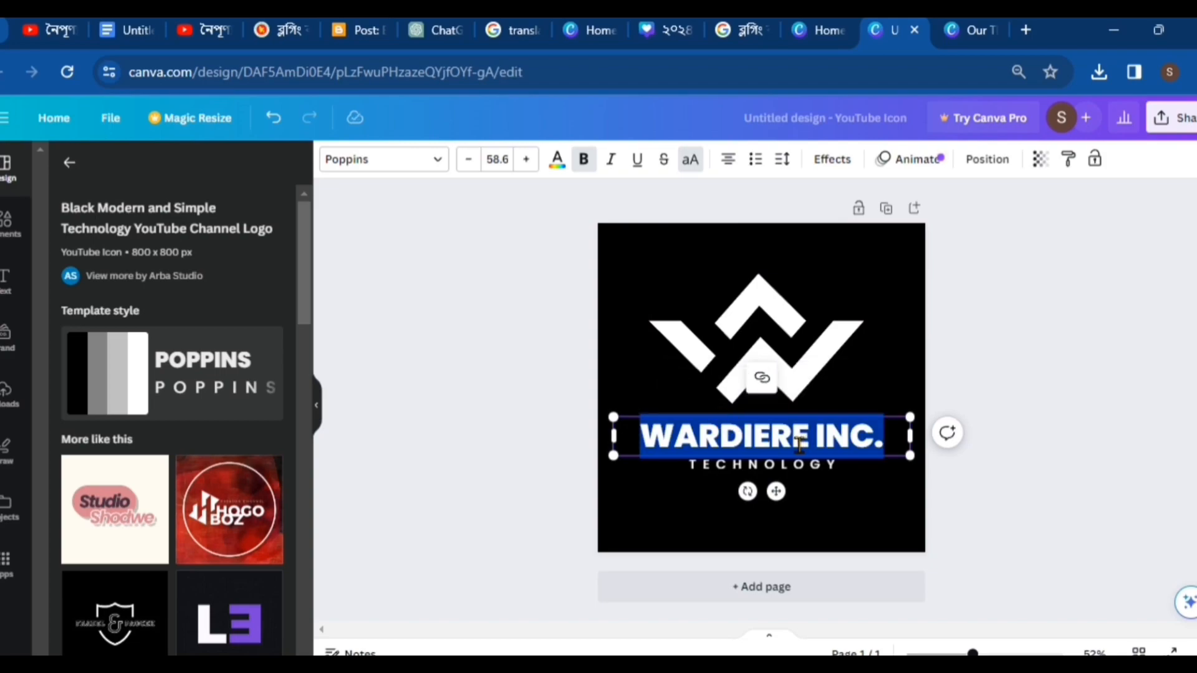
pyautogui.write('TE')
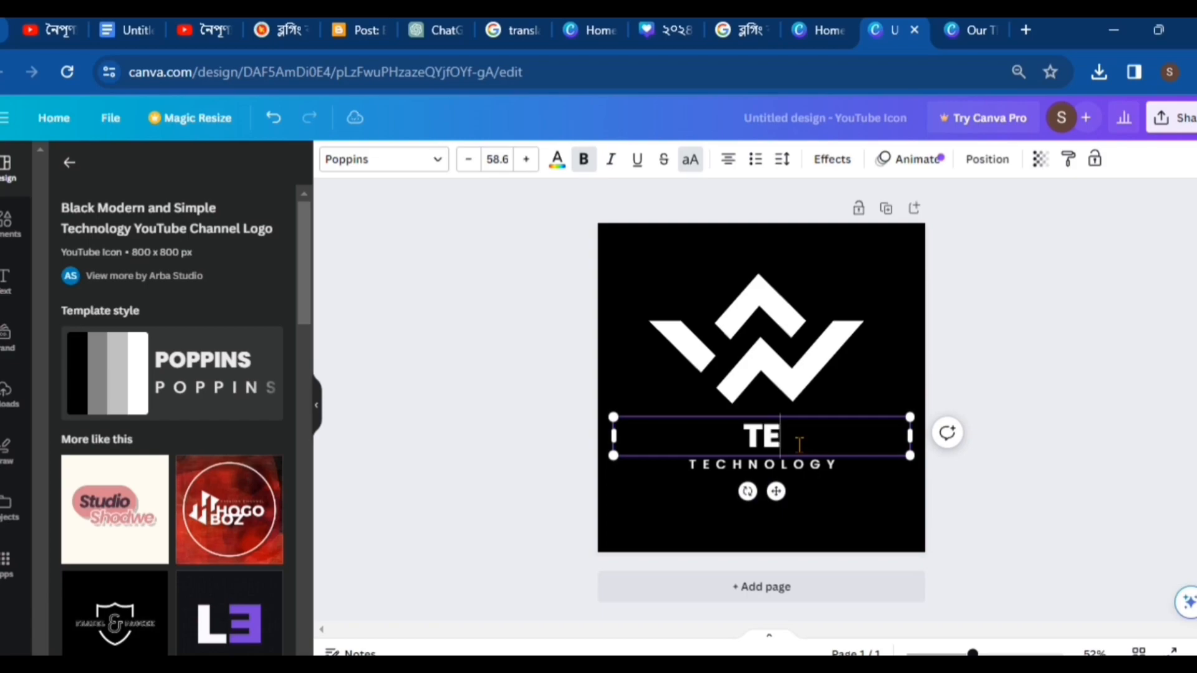
pyautogui.write('CH')
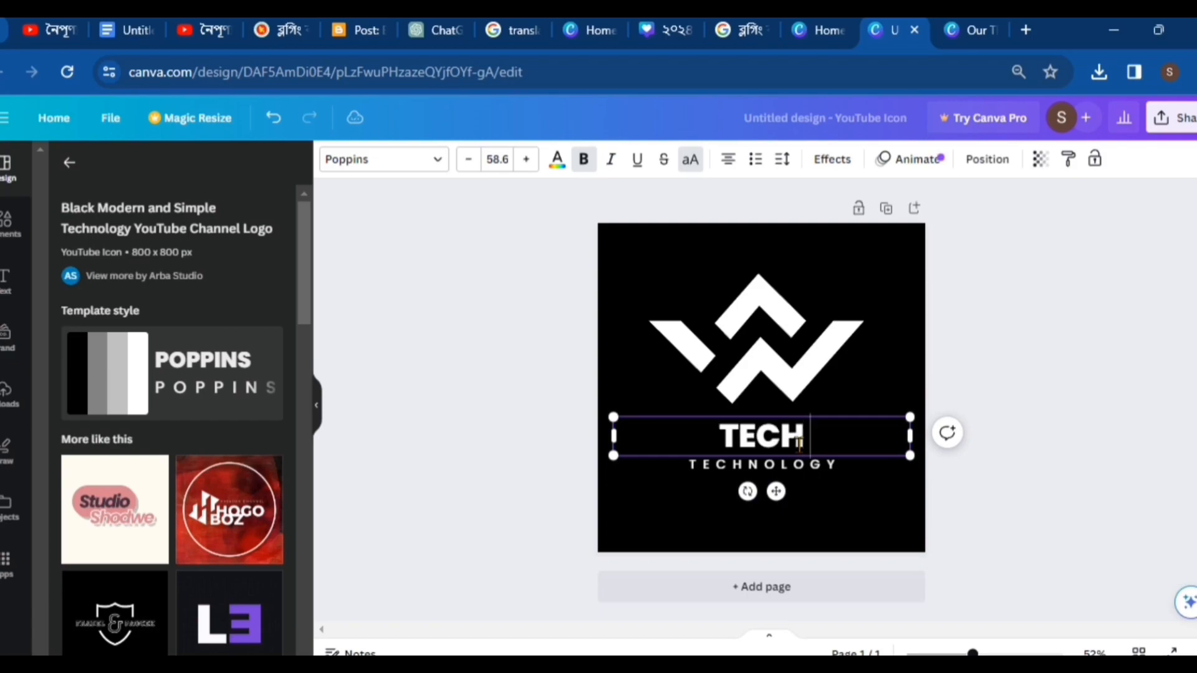
pyautogui.write(' AR')
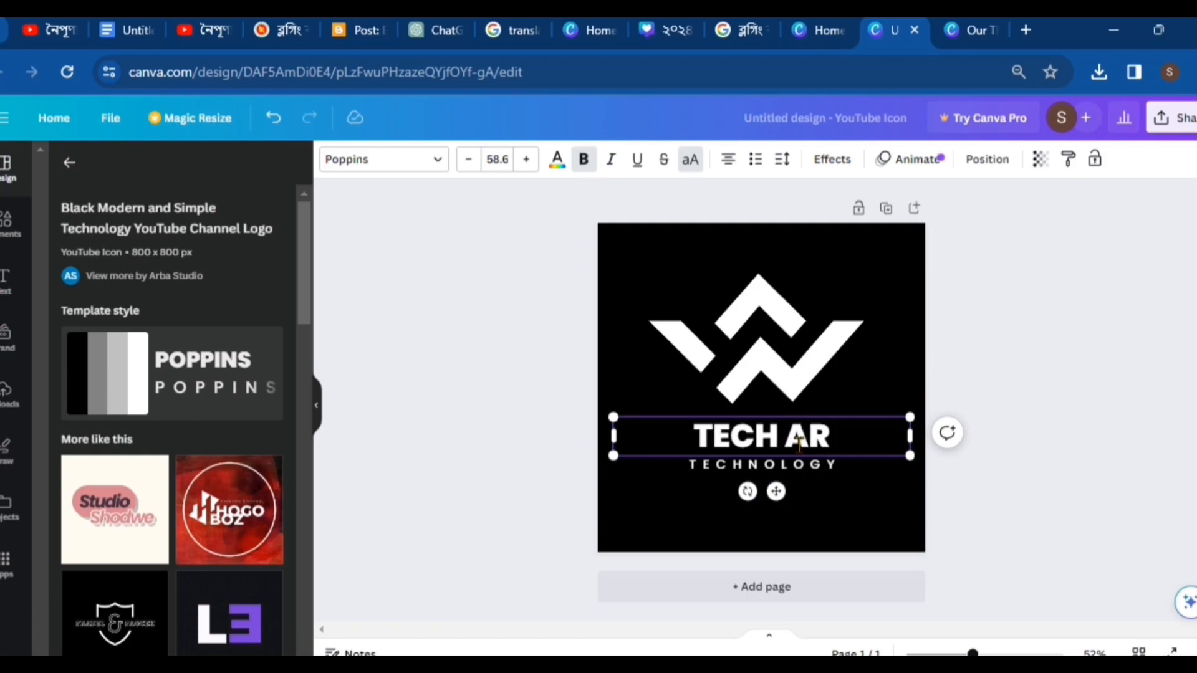
pyautogui.write('ITRA')
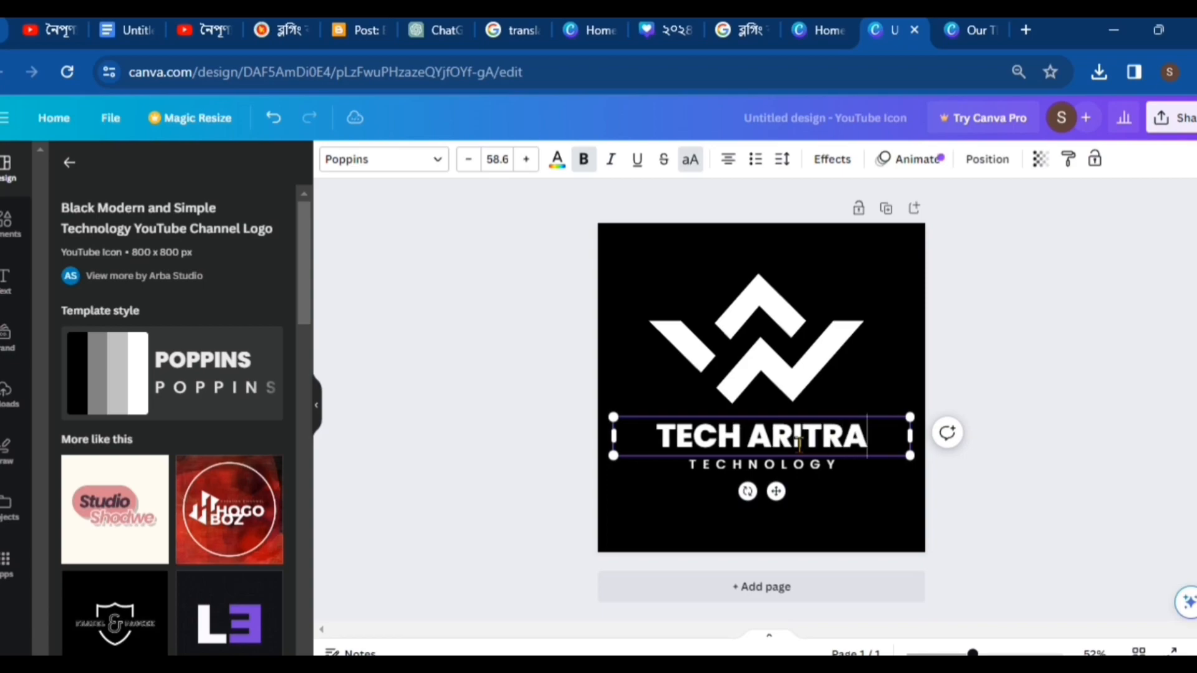
pyautogui.click(784, 481)
pyautogui.click(846, 261)
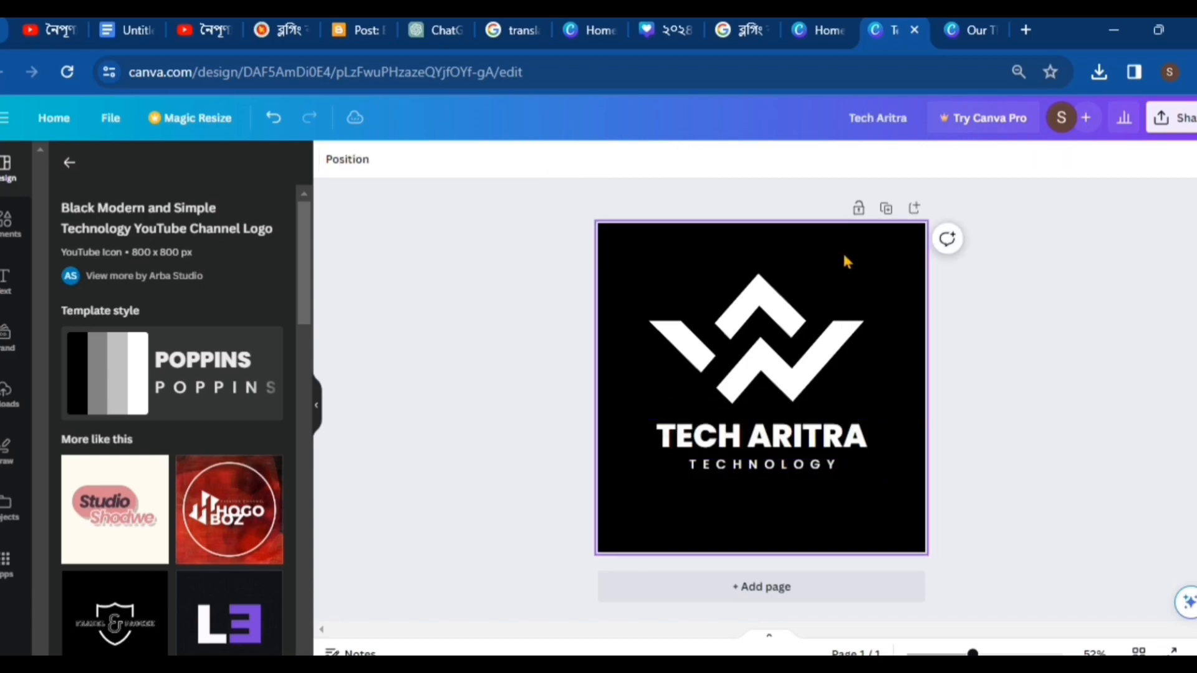
# Try solid red, yellow and dark blue as the background colour of the logo page.
pyautogui.click(630, 252)
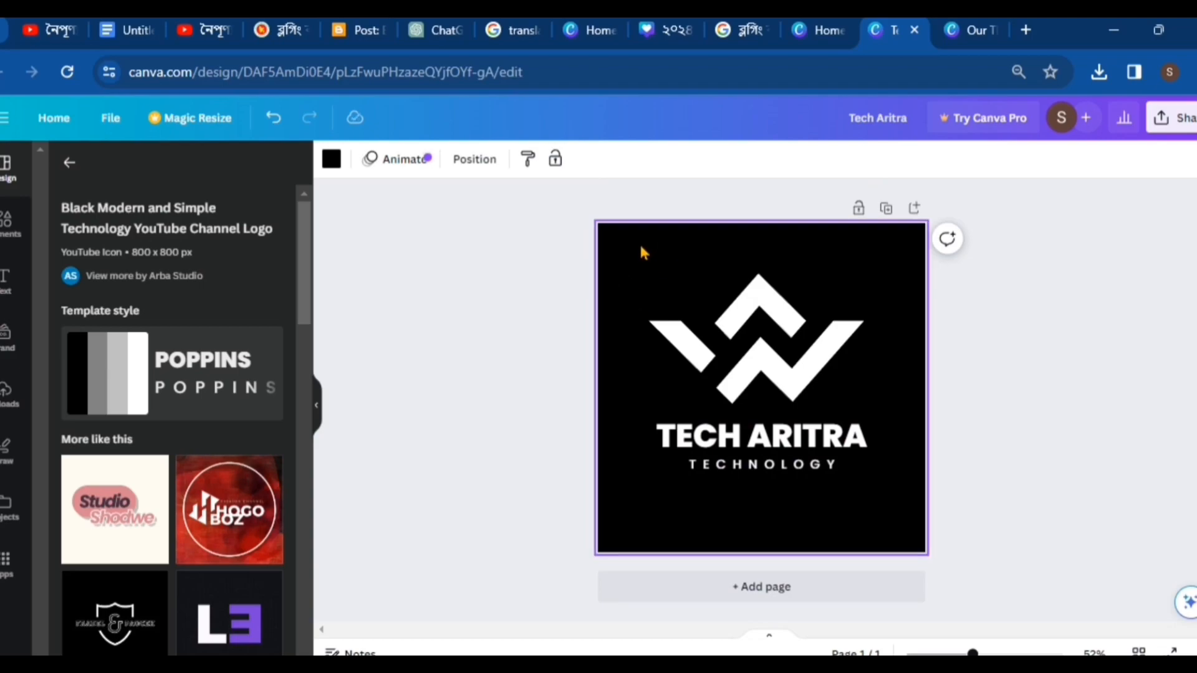
pyautogui.click(329, 163)
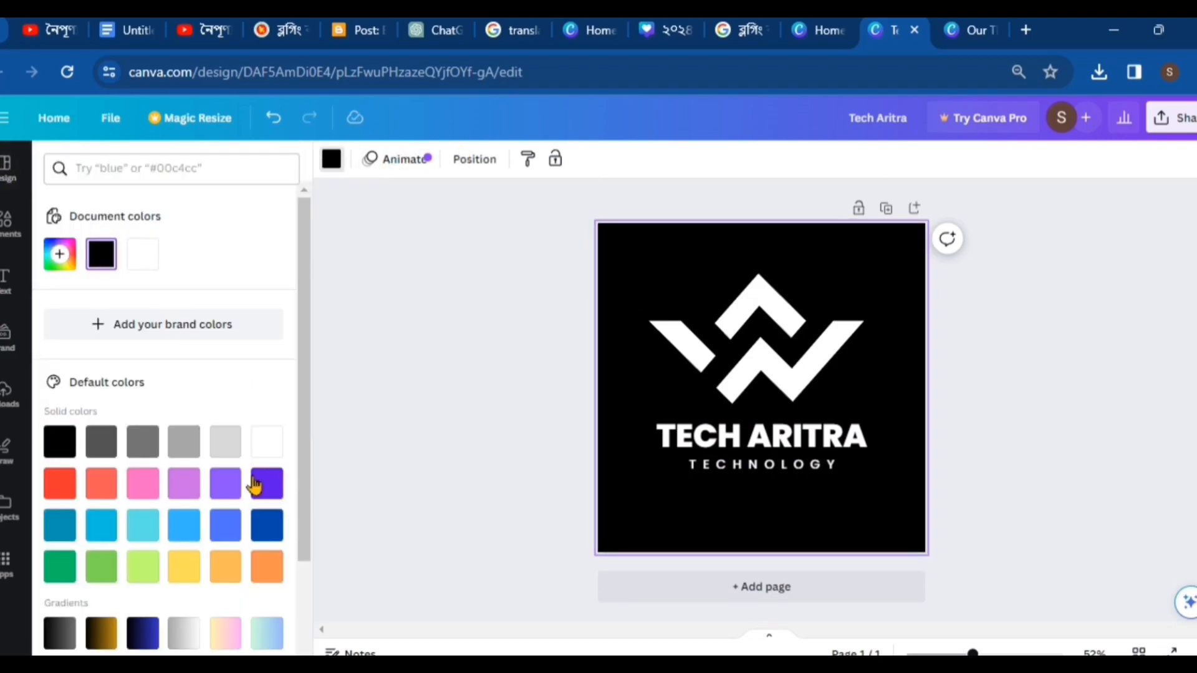
pyautogui.click(57, 487)
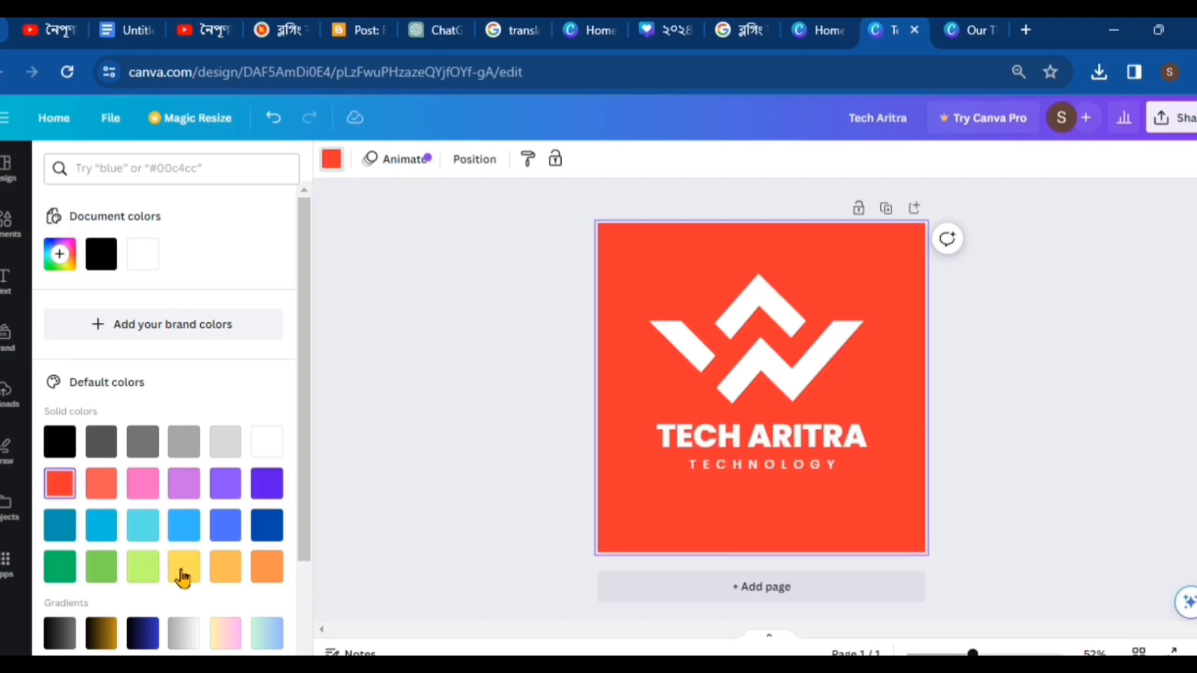
pyautogui.click(181, 577)
pyautogui.click(261, 526)
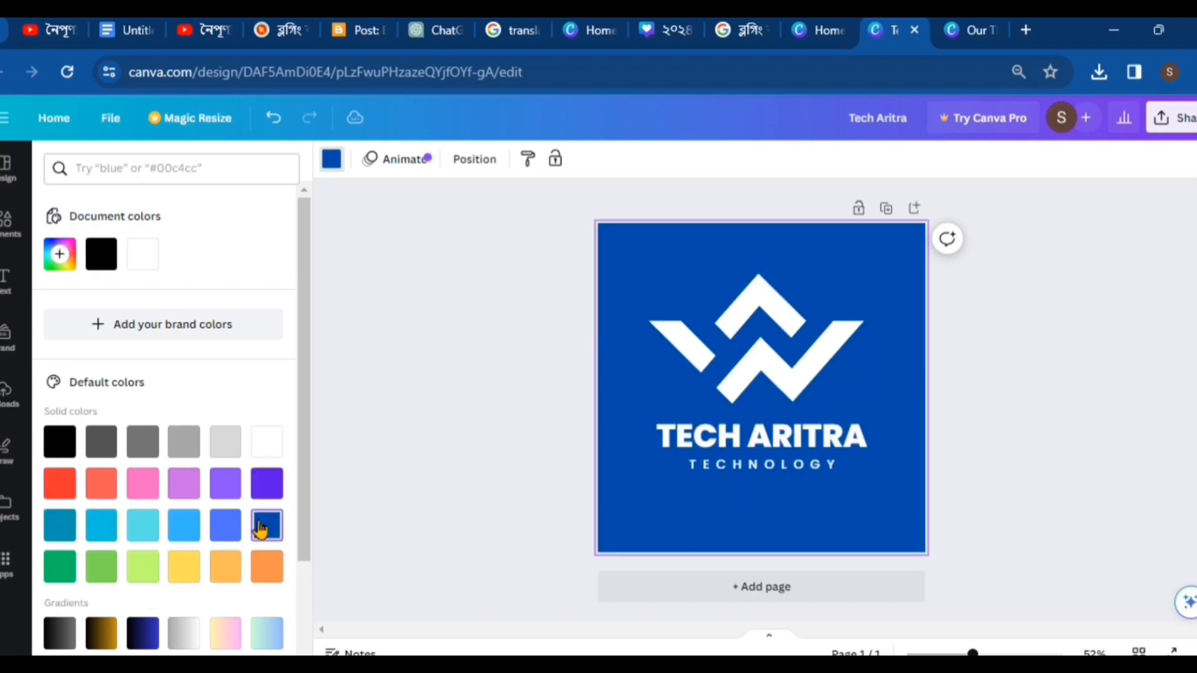
# Try several gradients on the logo page's background and settle on the black-to-blue gradient.
pyautogui.scroll(-3, 259, 526)
pyautogui.click(113, 510)
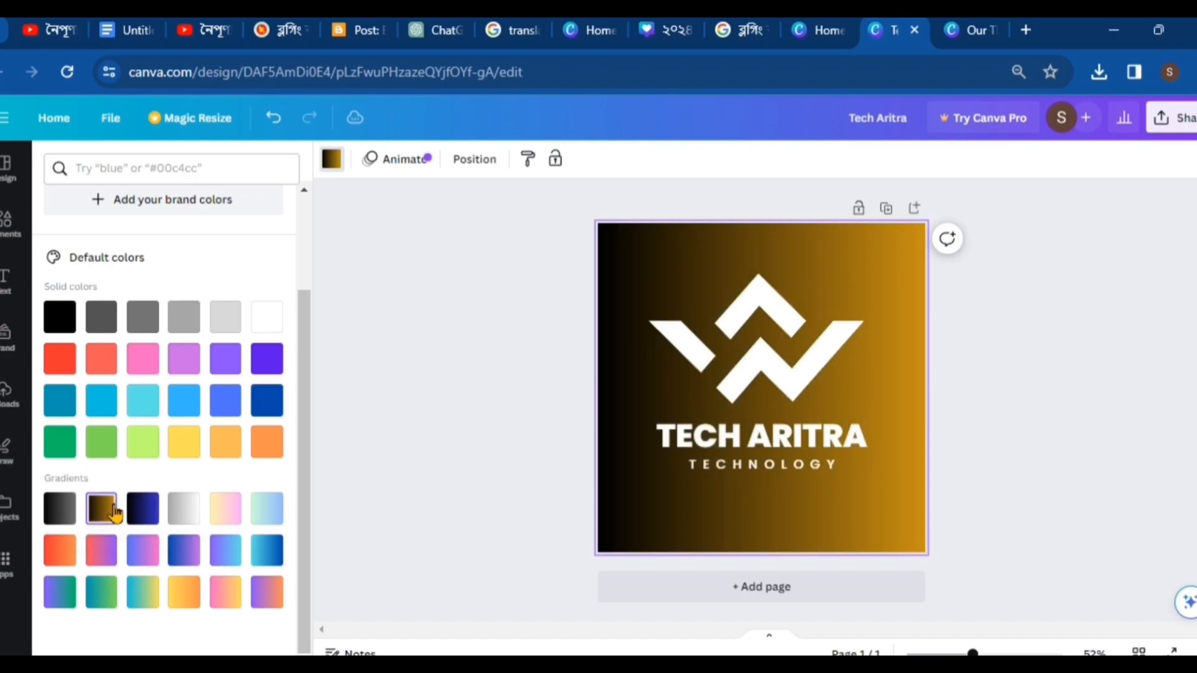
pyautogui.click(62, 511)
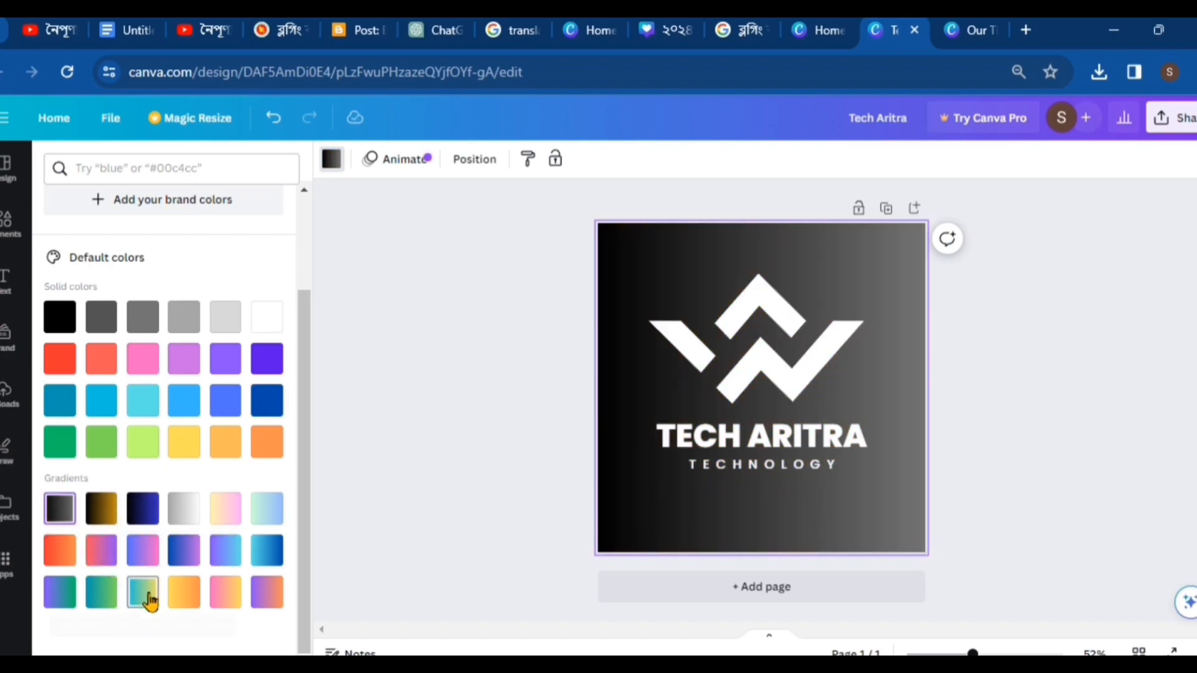
pyautogui.click(145, 597)
pyautogui.click(187, 600)
pyautogui.click(229, 595)
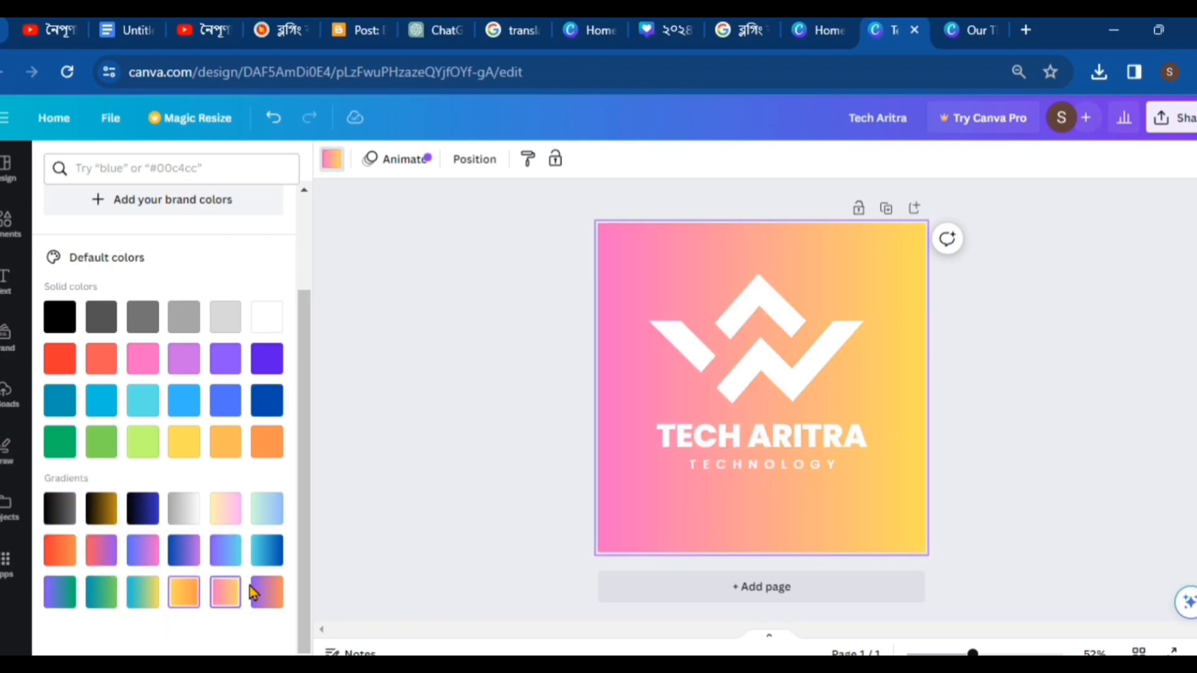
pyautogui.click(261, 591)
pyautogui.click(143, 517)
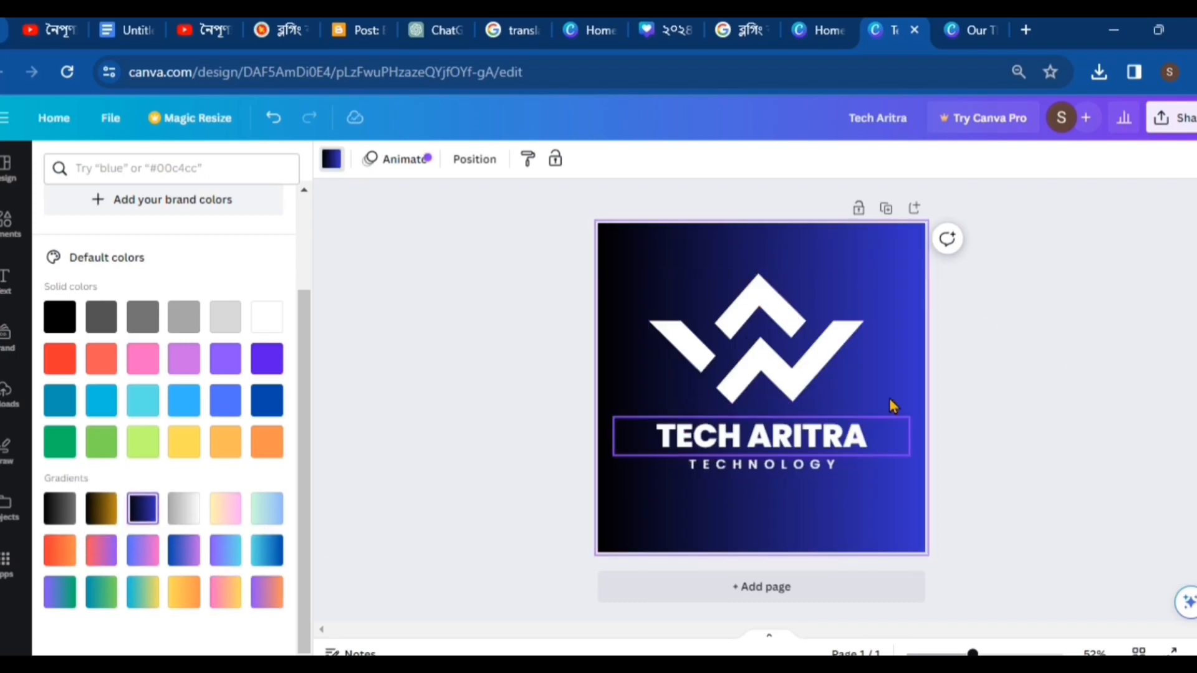
pyautogui.click(1028, 418)
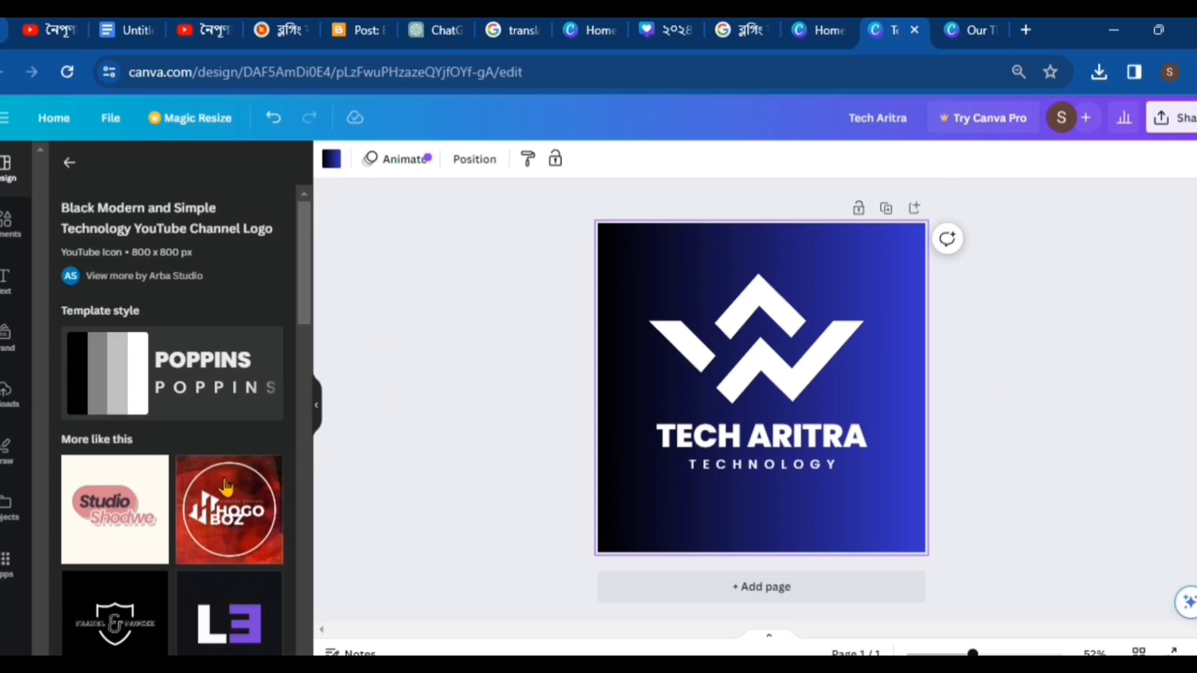
# Add a second page and apply the orange Platypus Creative Agency logo template to it.
pyautogui.scroll(-5, 242, 476)
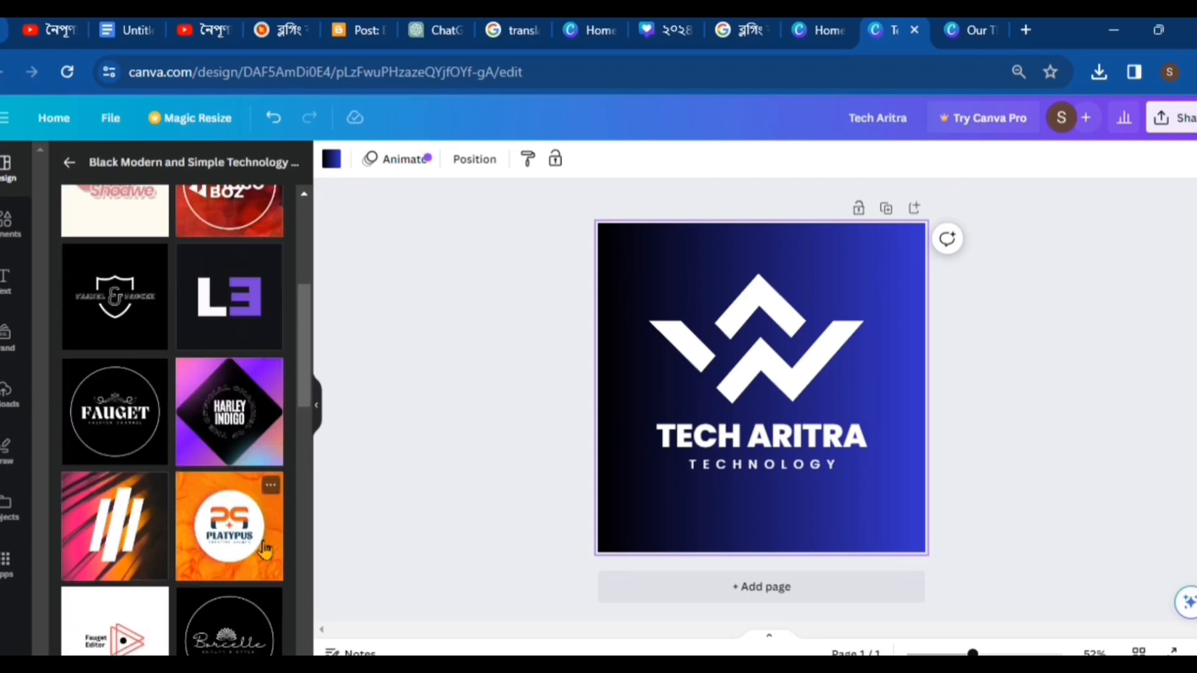
pyautogui.click(829, 592)
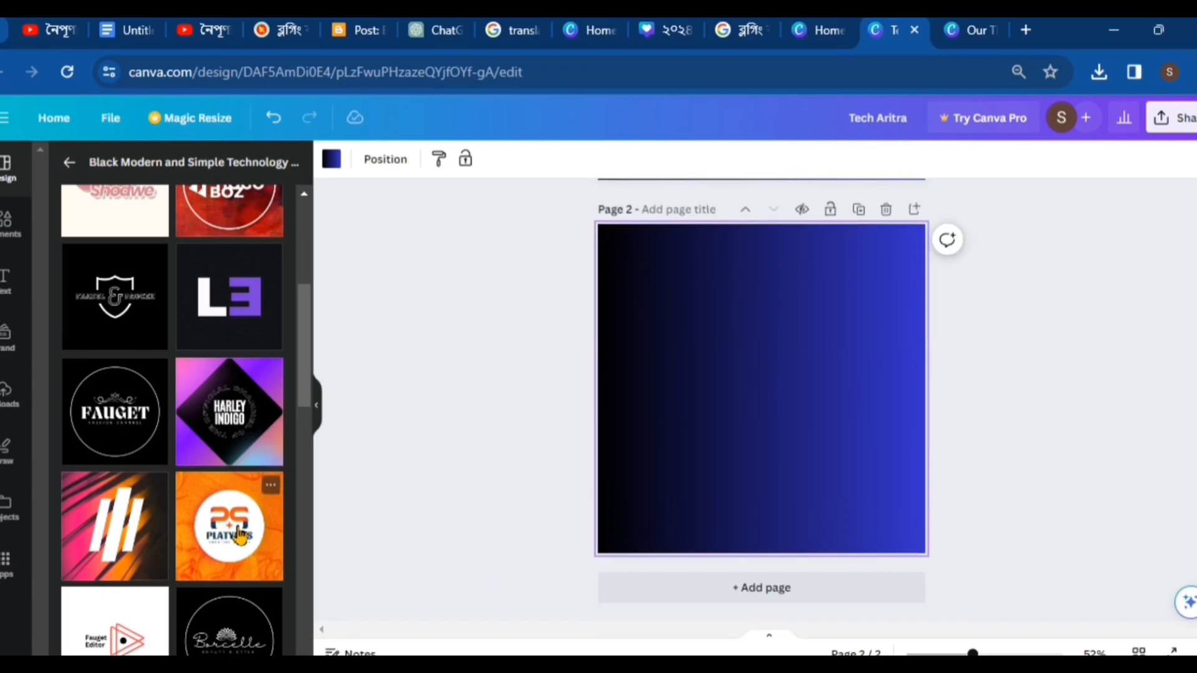
pyautogui.click(240, 534)
# Select the PLATYPUS name, the tagline and both emblem halves on page 2 to check they are editable, and return to page 1.
pyautogui.click(767, 431)
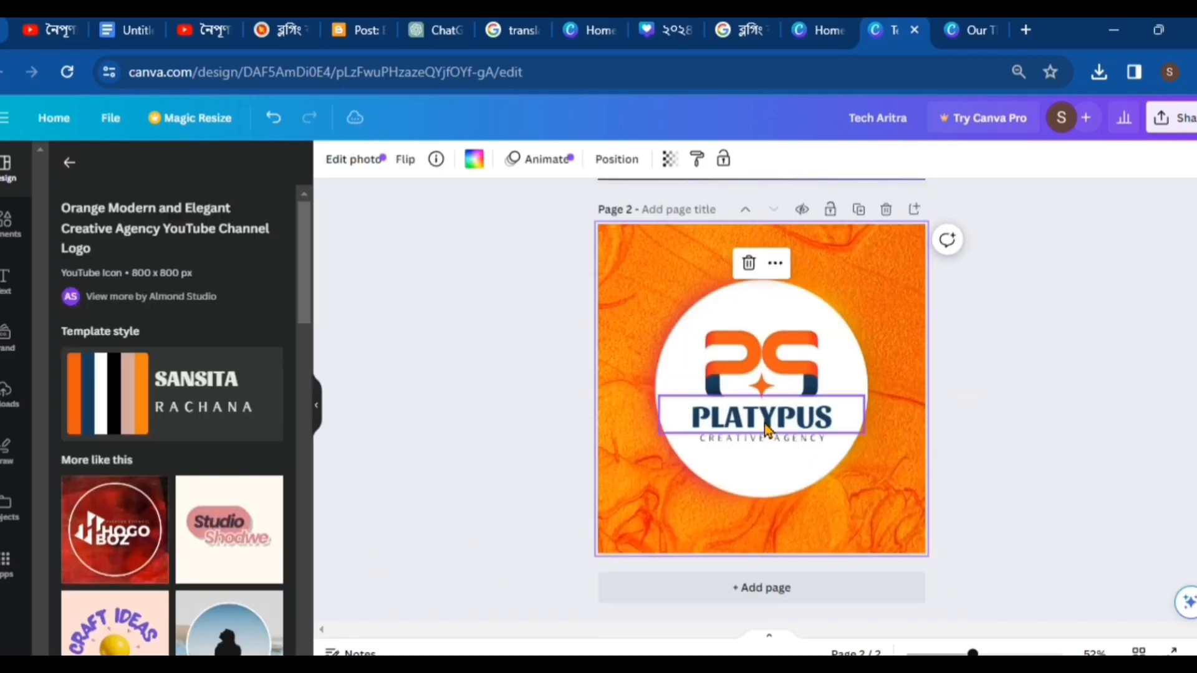
pyautogui.click(767, 429)
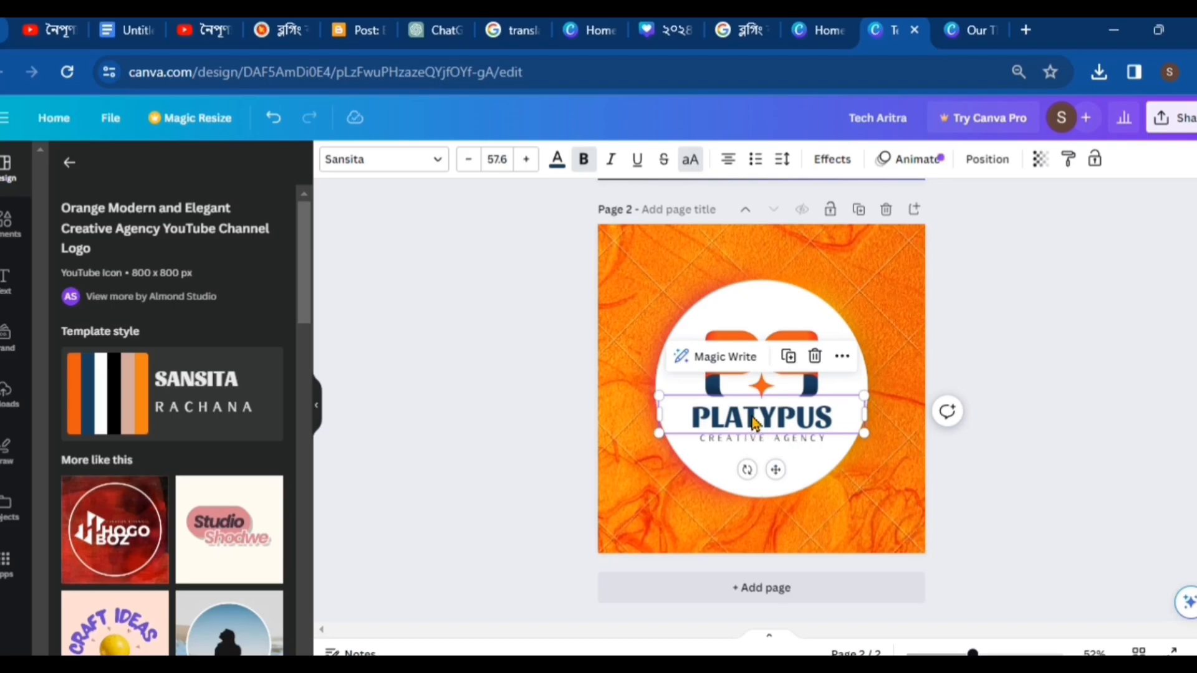
pyautogui.doubleClick(752, 416)
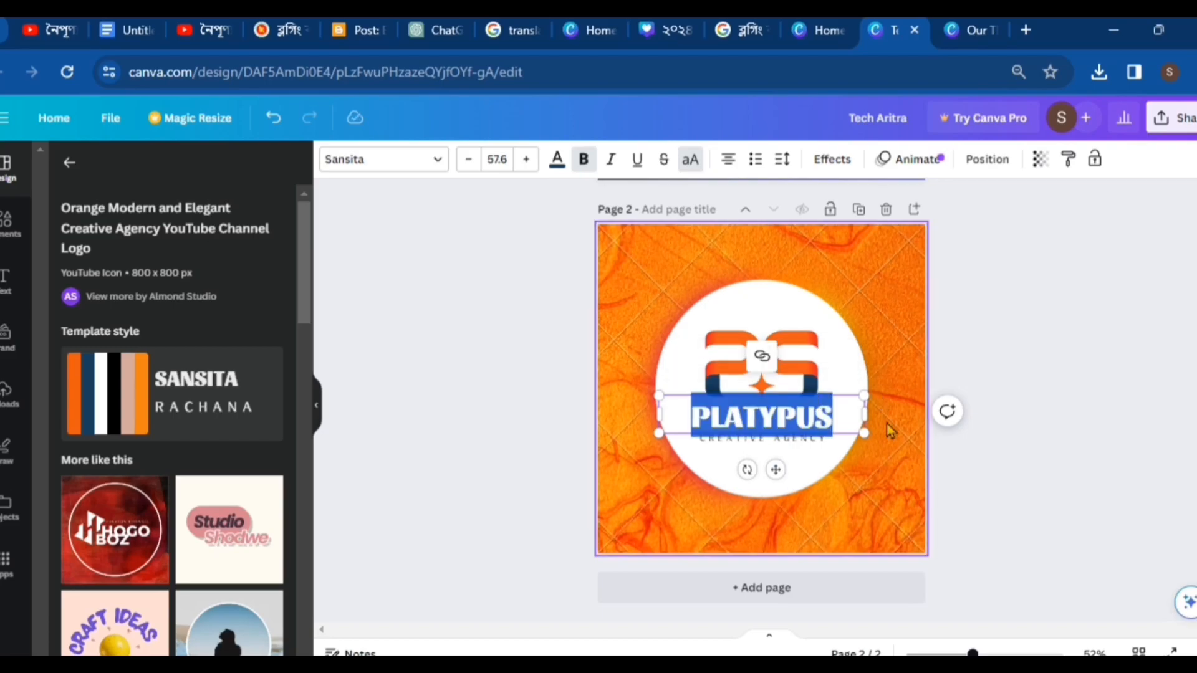
pyautogui.click(811, 444)
pyautogui.doubleClick(772, 444)
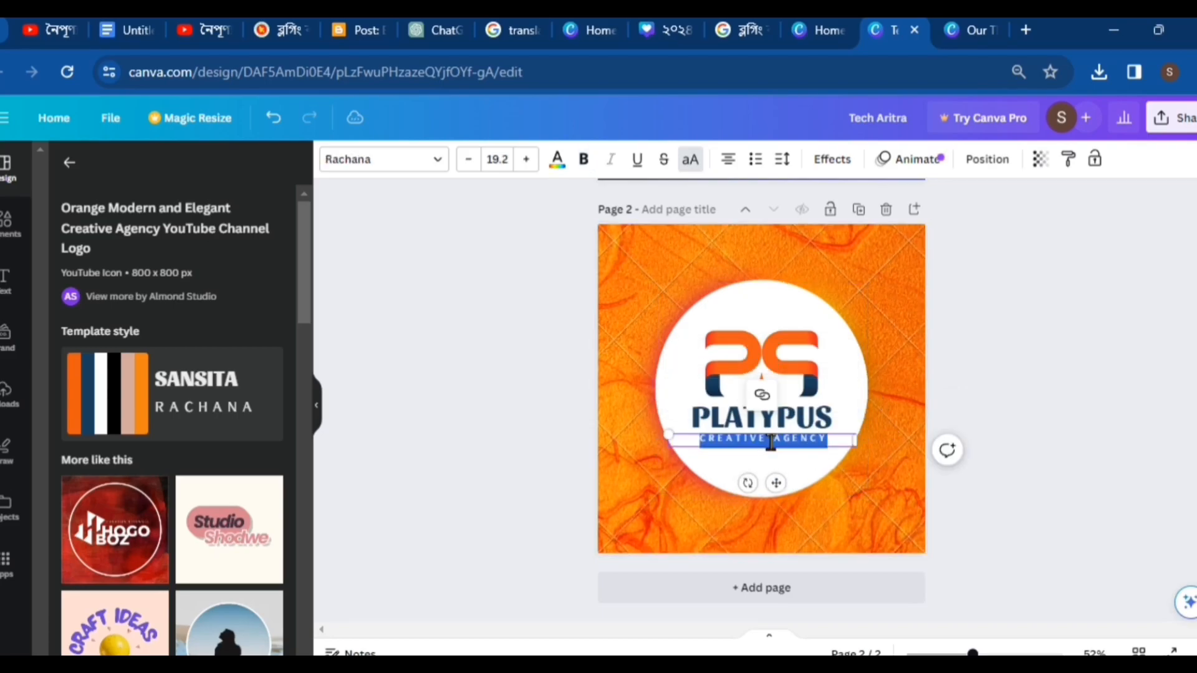
pyautogui.click(747, 376)
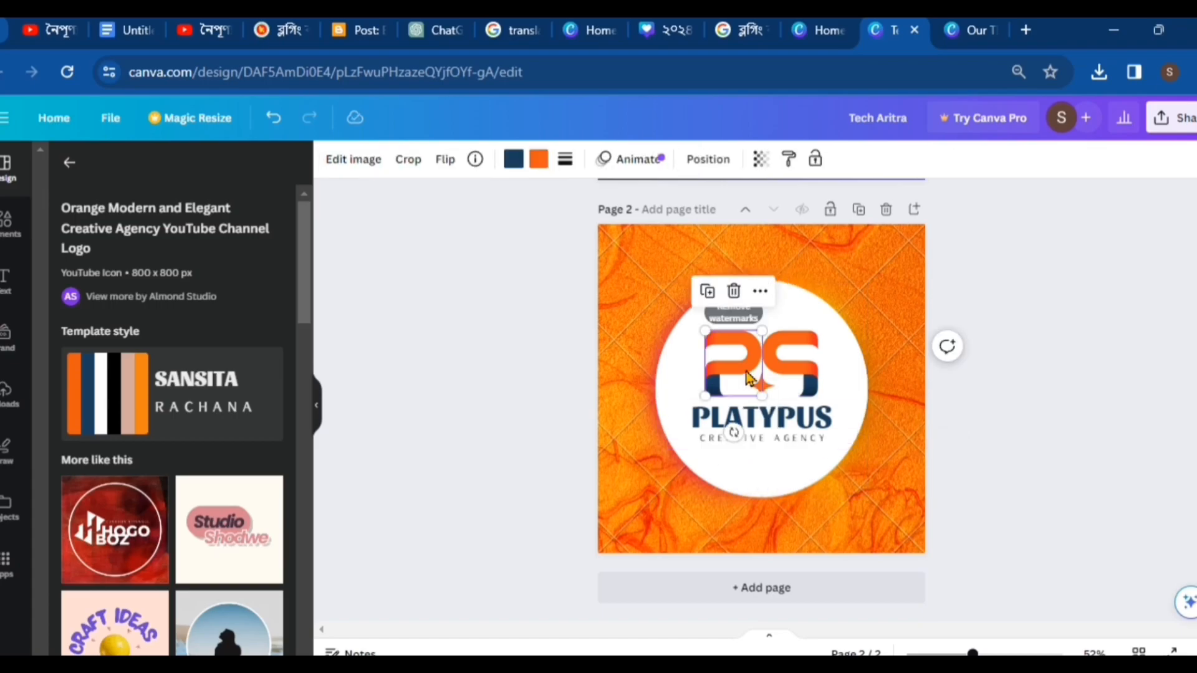
pyautogui.click(810, 379)
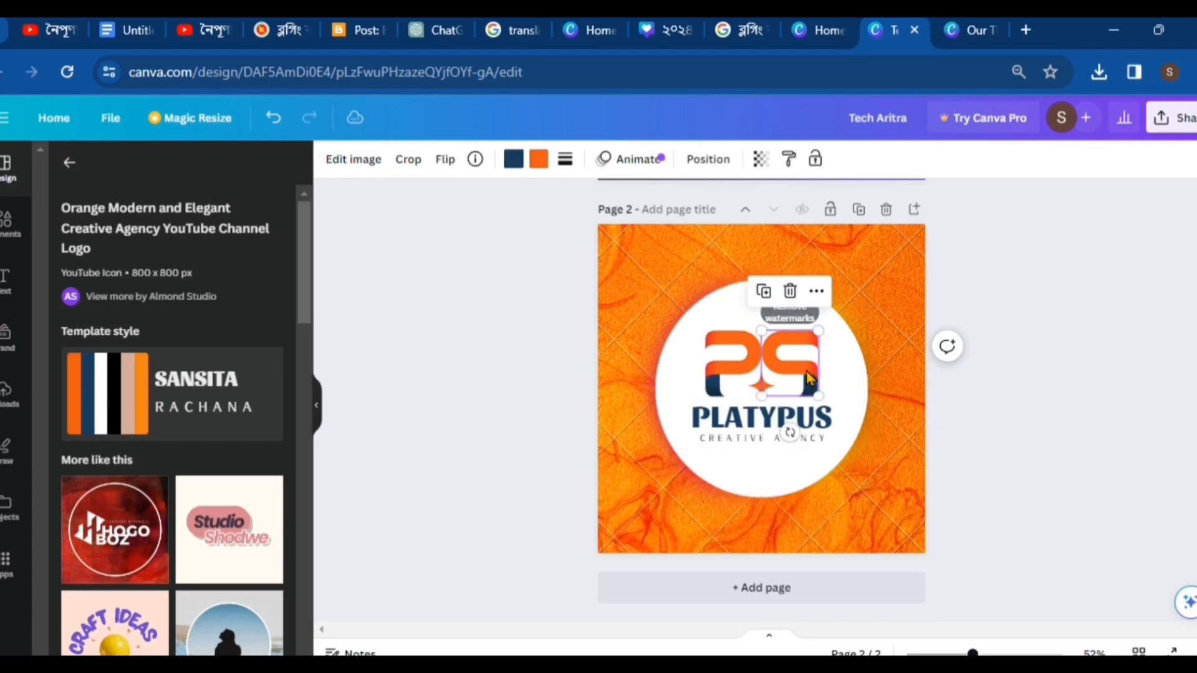
pyautogui.click(1130, 431)
pyautogui.scroll(5, 828, 489)
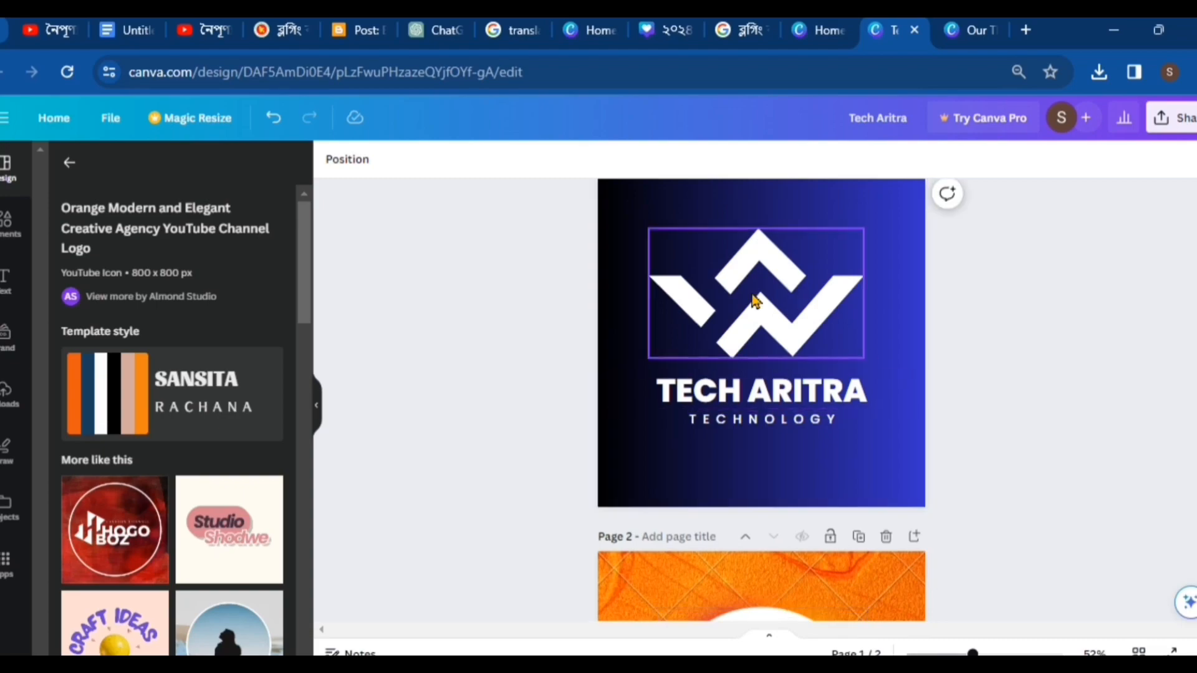
# Open the download settings for the Tech Aritra design and limit the export to page 1.
pyautogui.scroll(1, 810, 427)
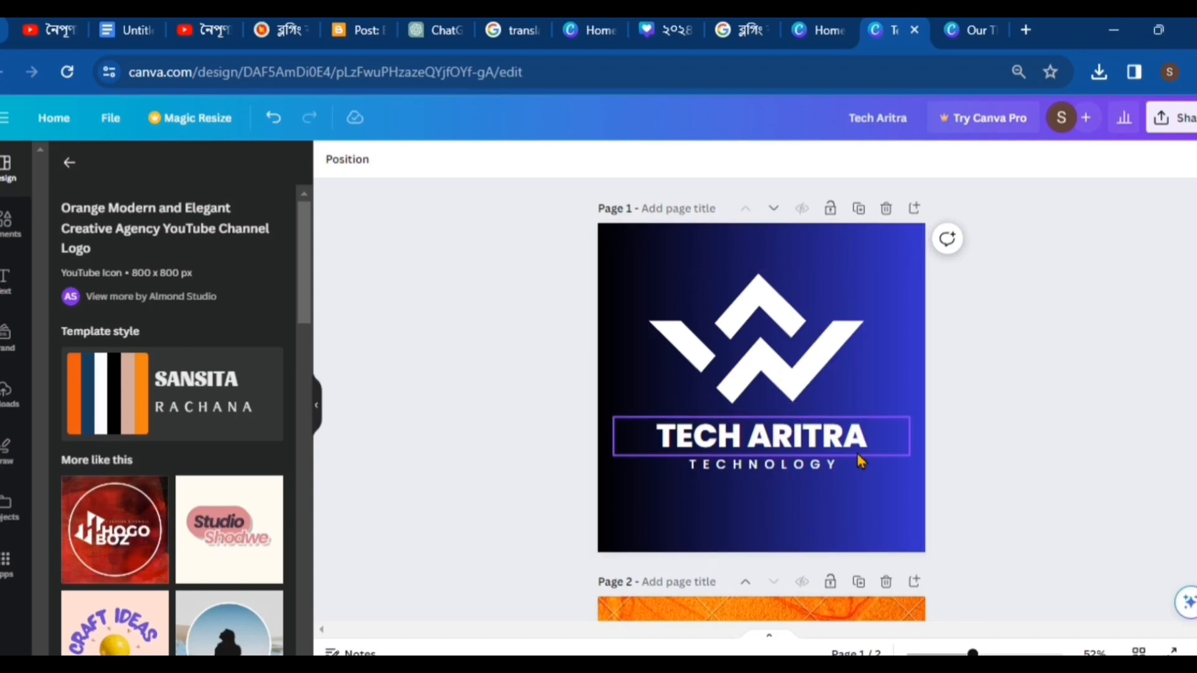
pyautogui.click(1193, 131)
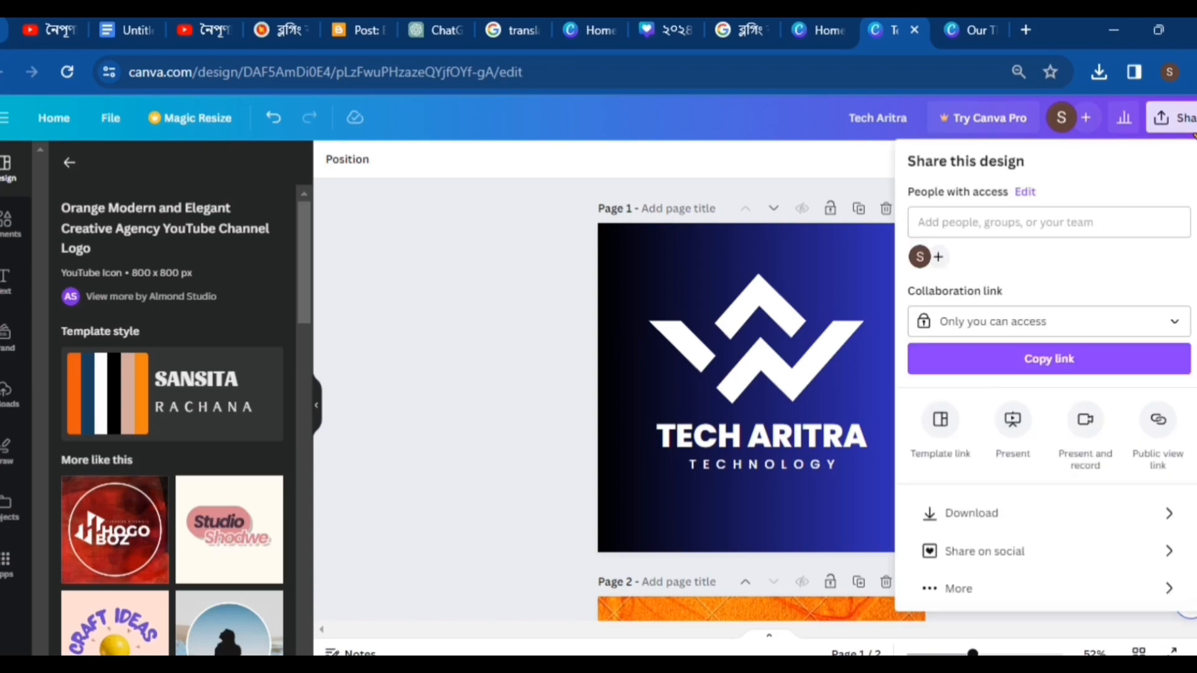
pyautogui.click(994, 525)
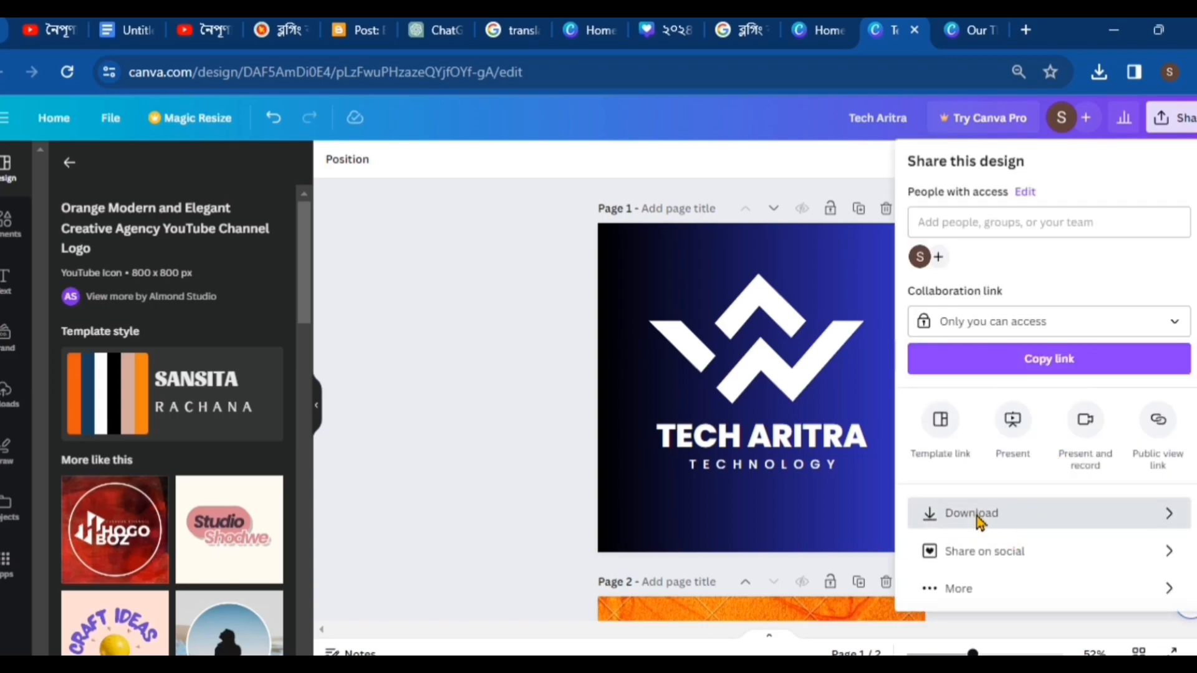
pyautogui.click(991, 404)
pyautogui.click(992, 405)
pyautogui.click(1001, 403)
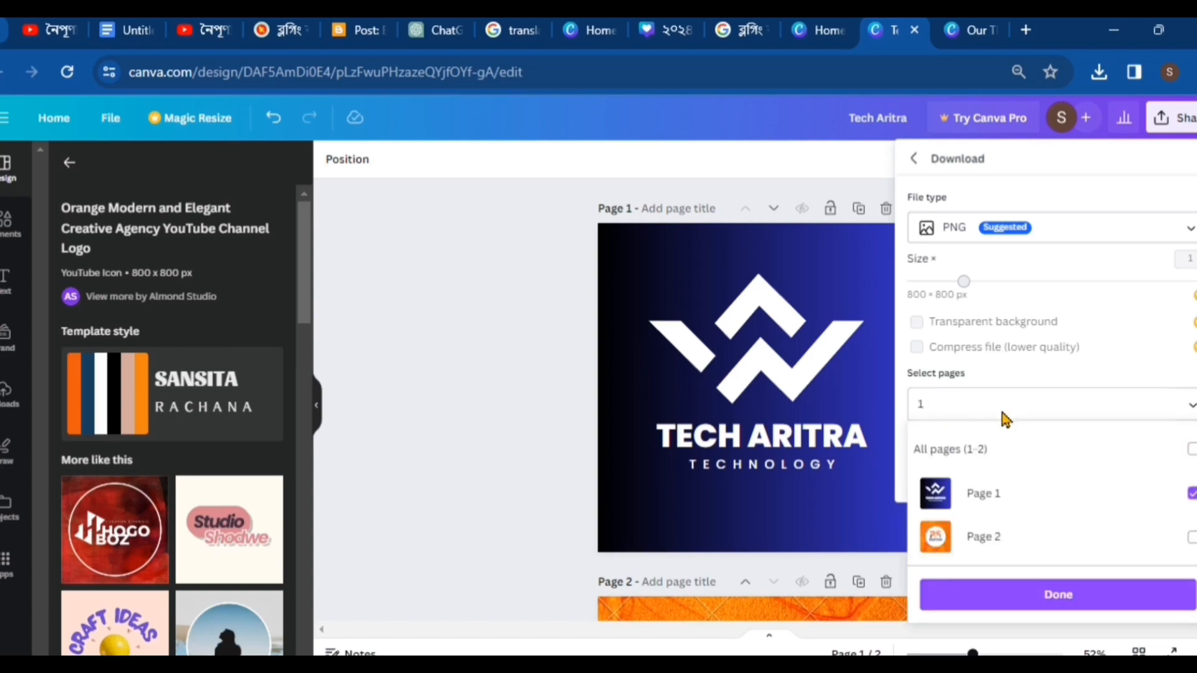
pyautogui.click(1115, 339)
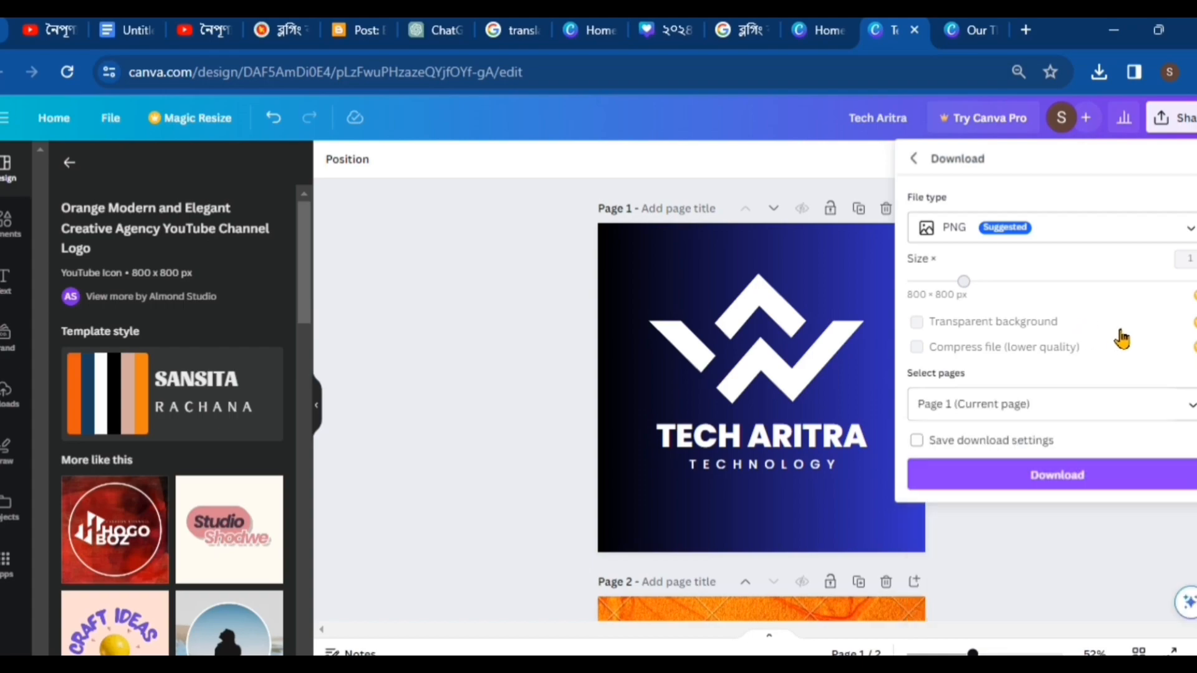
# Review the available file types, keep PNG, and download the Tech Aritra logo page.
pyautogui.click(1093, 232)
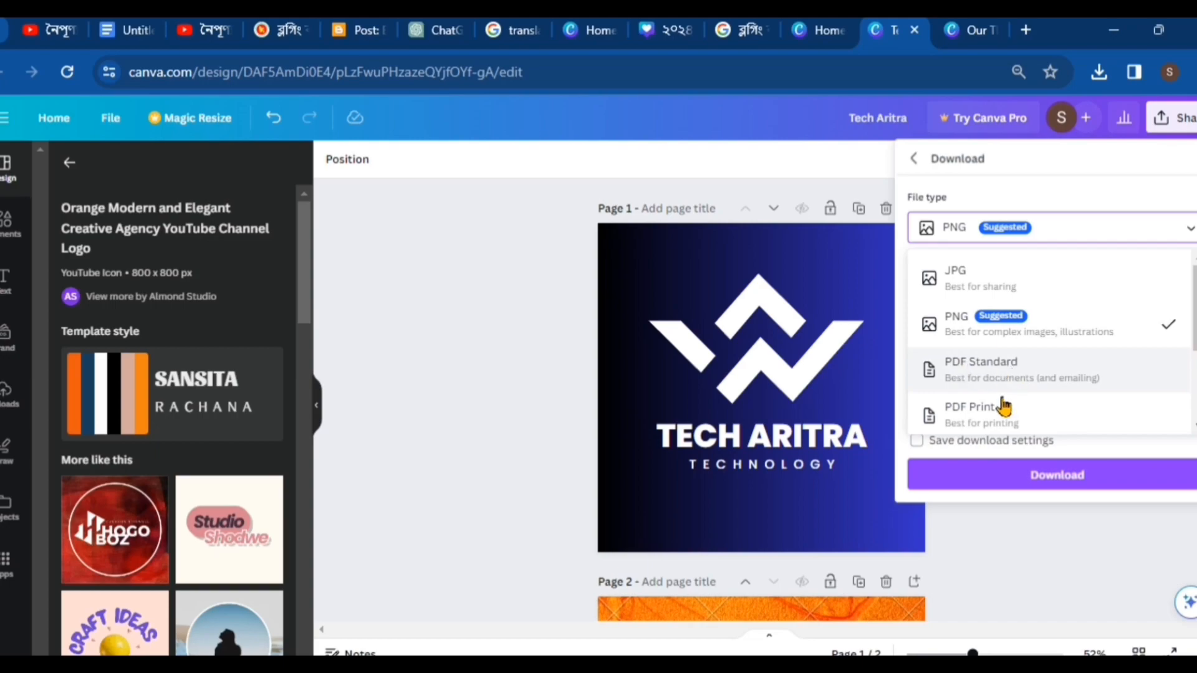
pyautogui.scroll(-2, 1018, 428)
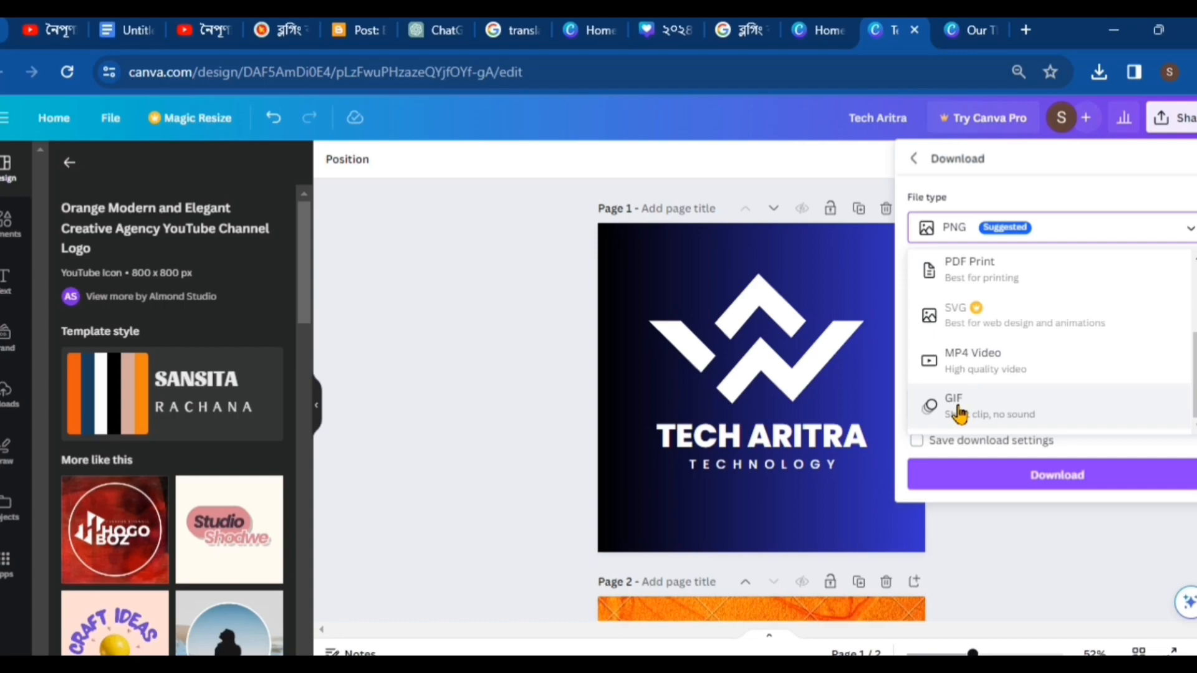
pyautogui.scroll(3, 990, 413)
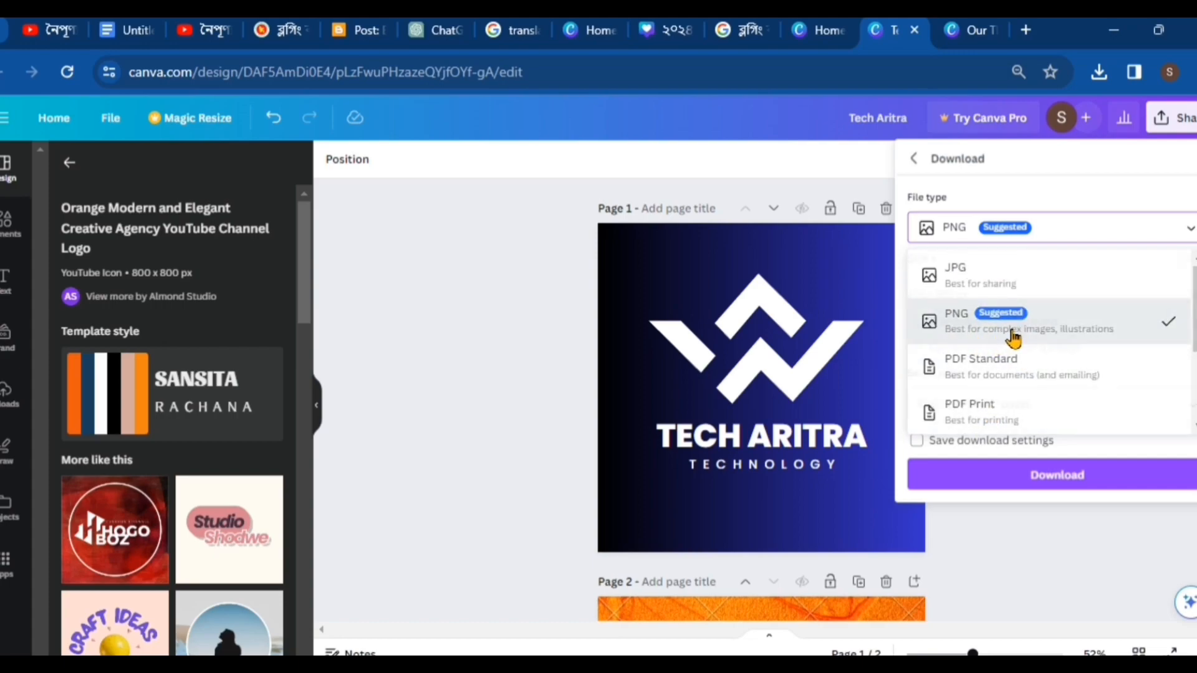
pyautogui.click(971, 337)
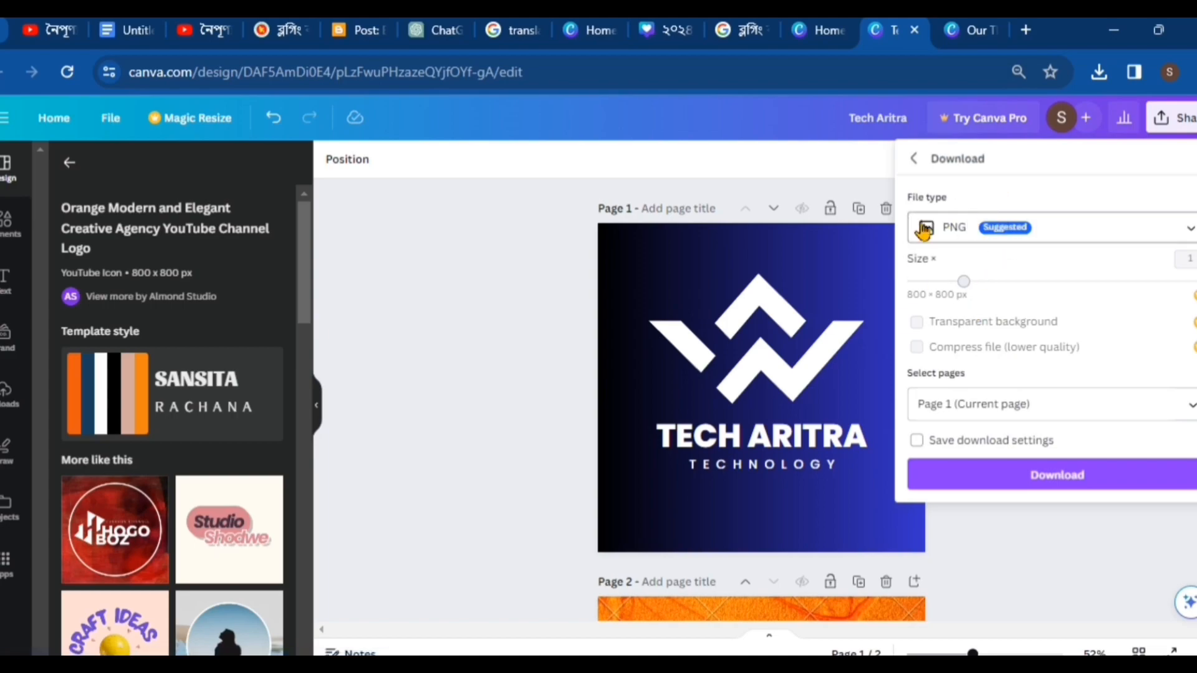
pyautogui.click(1029, 476)
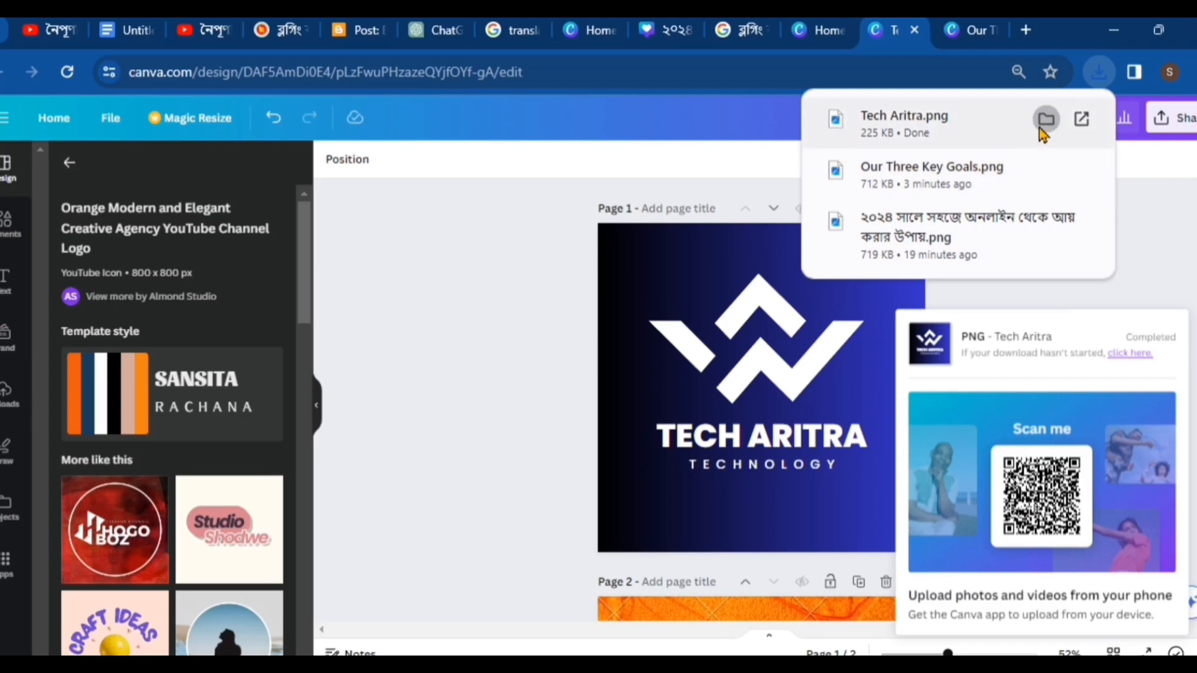
# View the downloaded Tech Aritra.png from its folder, close the image and folder, and return to the logo design.
pyautogui.click(1046, 121)
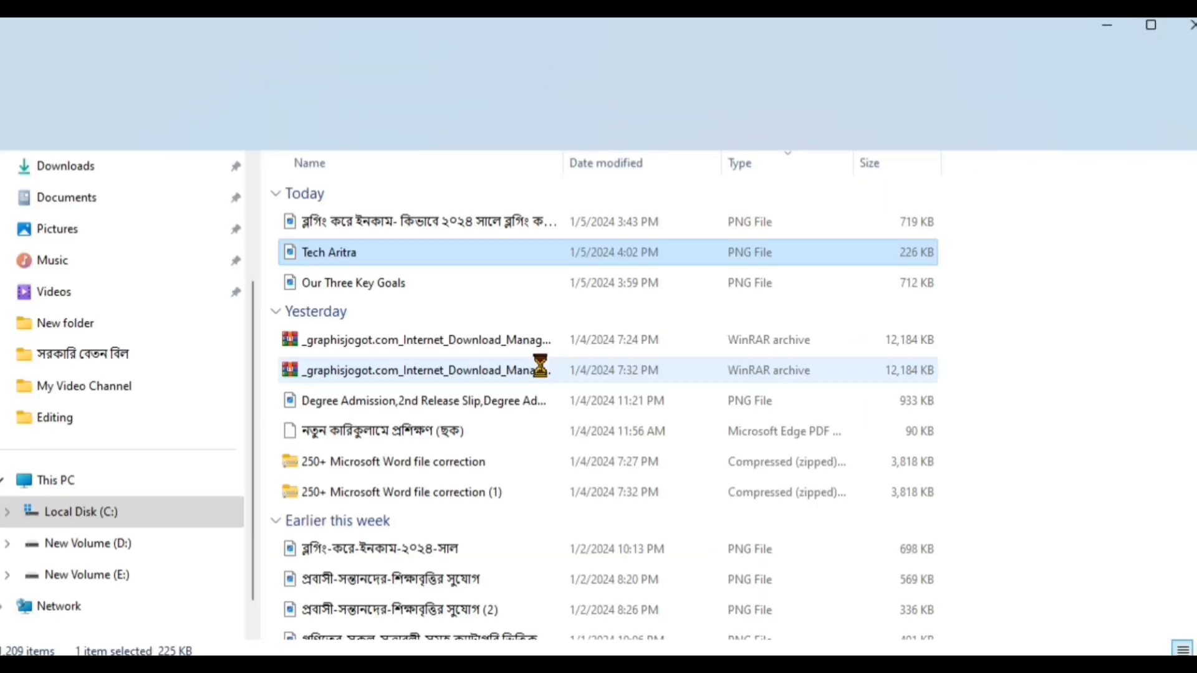
pyautogui.doubleClick(342, 253)
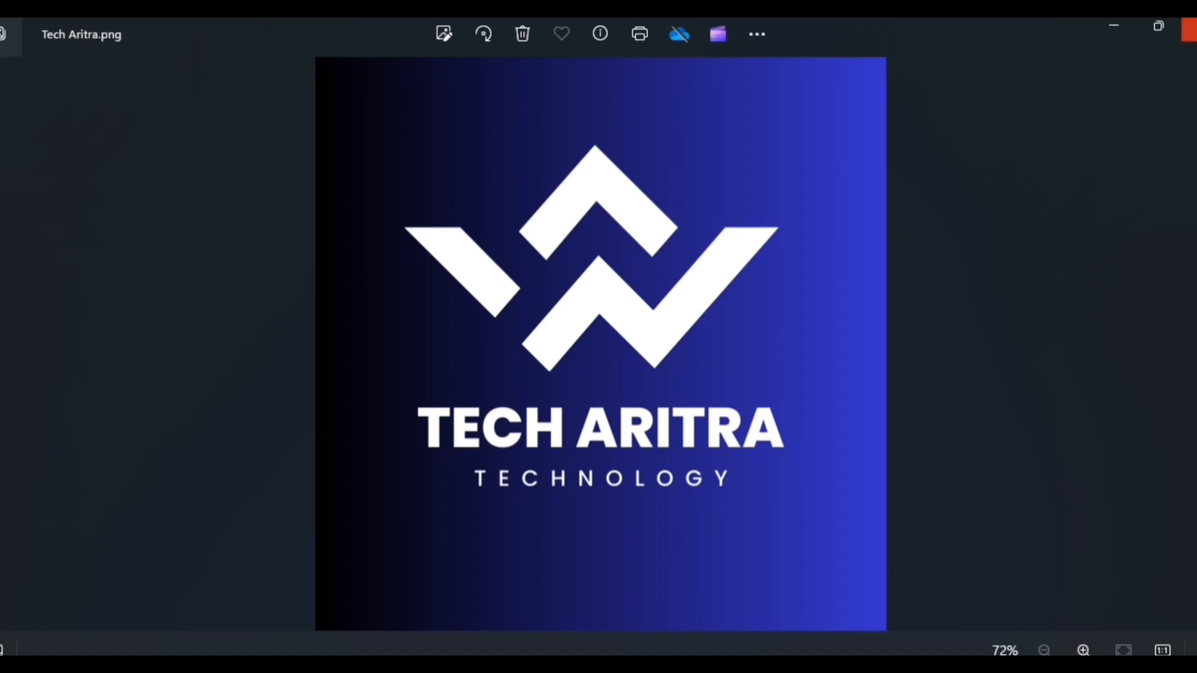
pyautogui.click(1188, 30)
pyautogui.click(1188, 30)
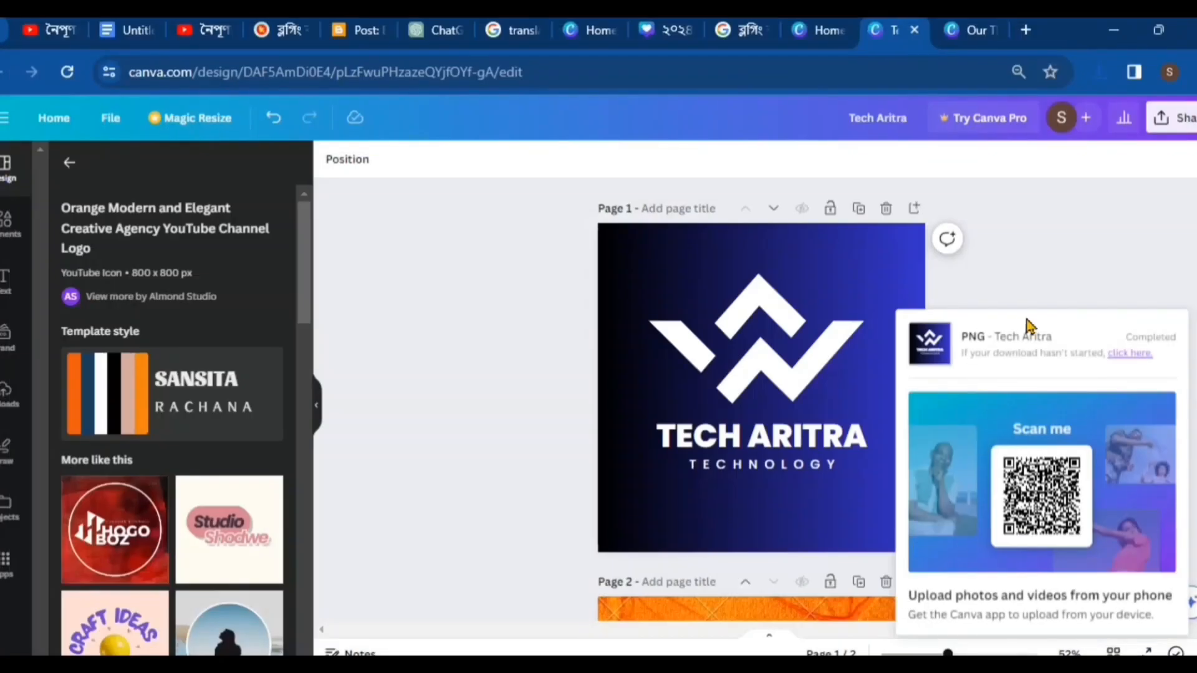
pyautogui.click(504, 412)
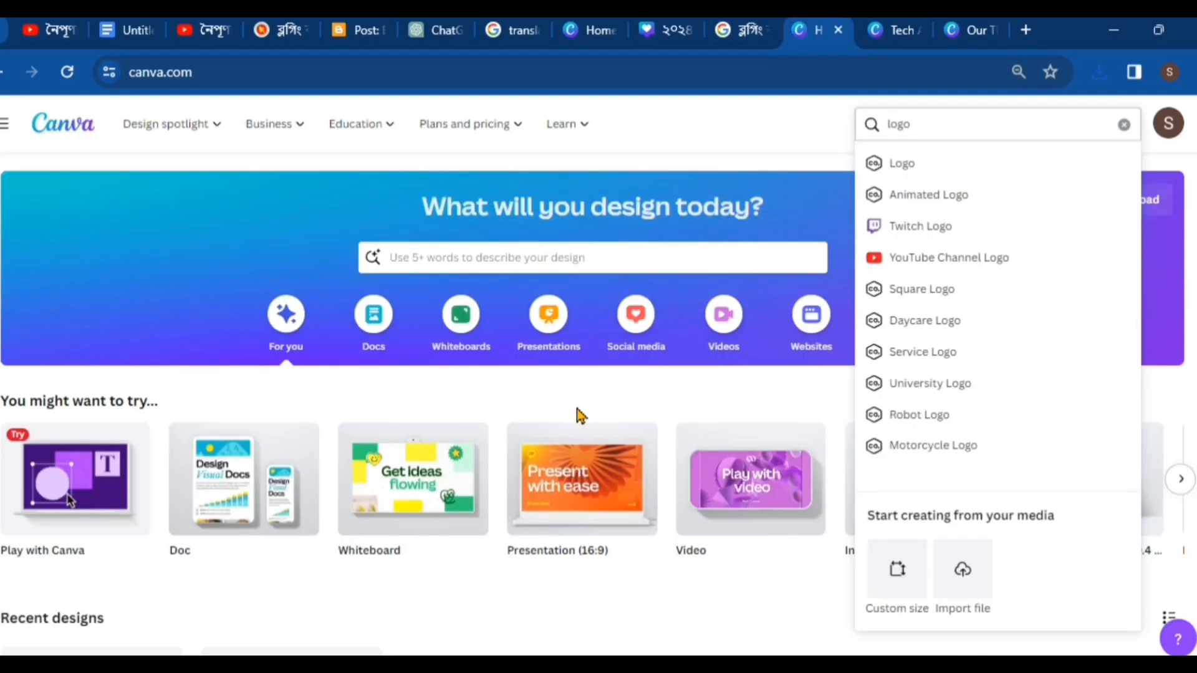
# Create a blank Instagram Ad (Square) design from the Social media category on the Canva home page.
pyautogui.click(824, 38)
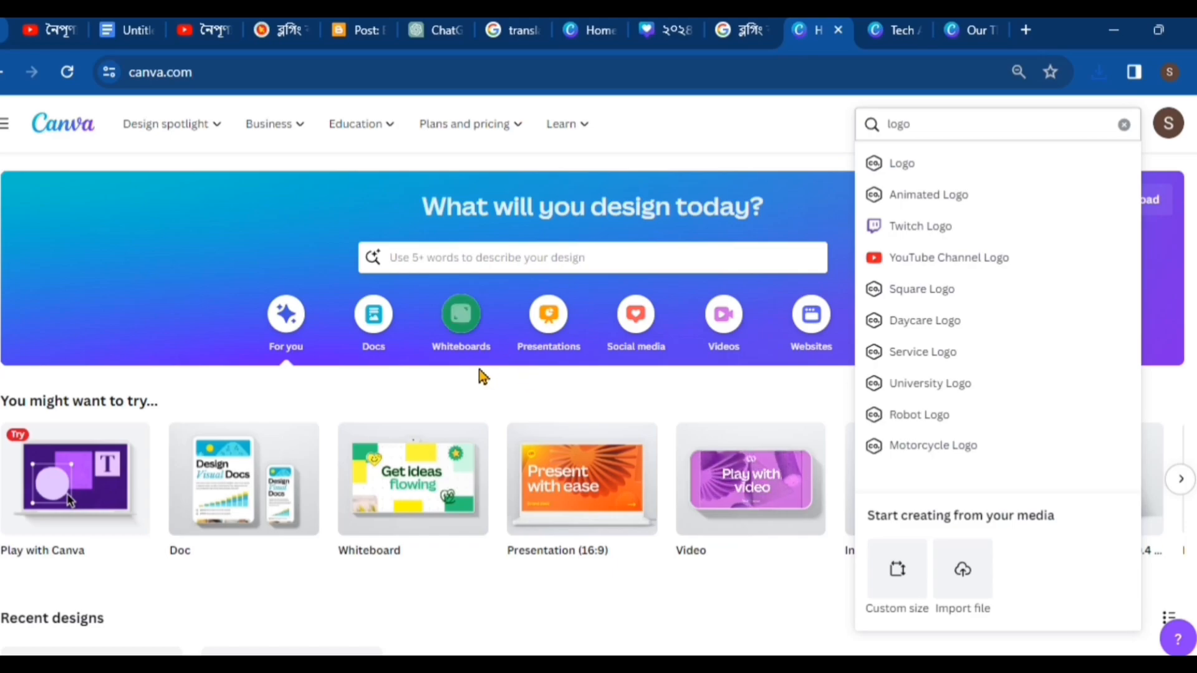
pyautogui.click(583, 391)
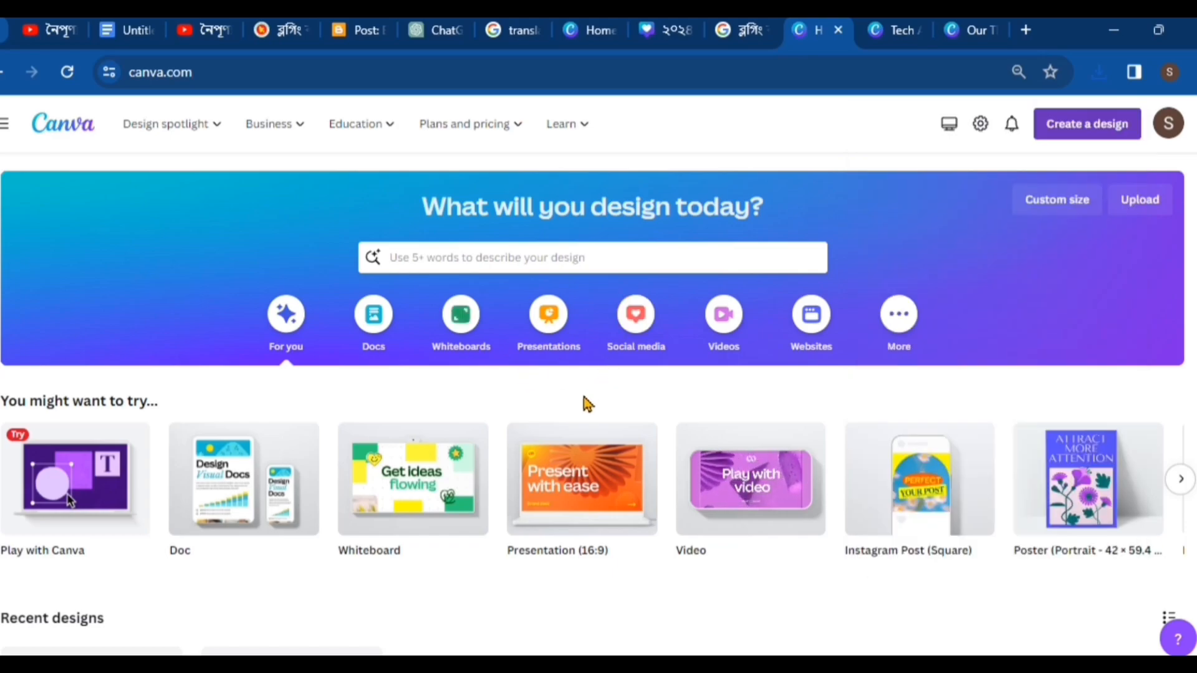
pyautogui.click(632, 340)
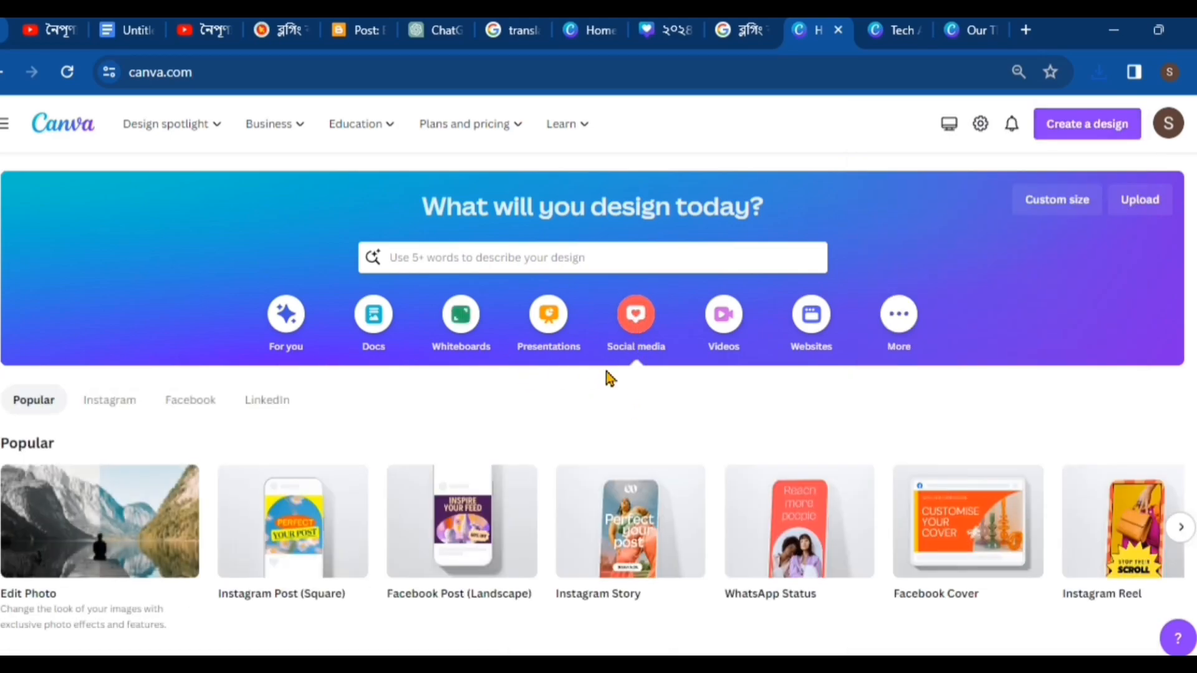
pyautogui.scroll(-5, 624, 499)
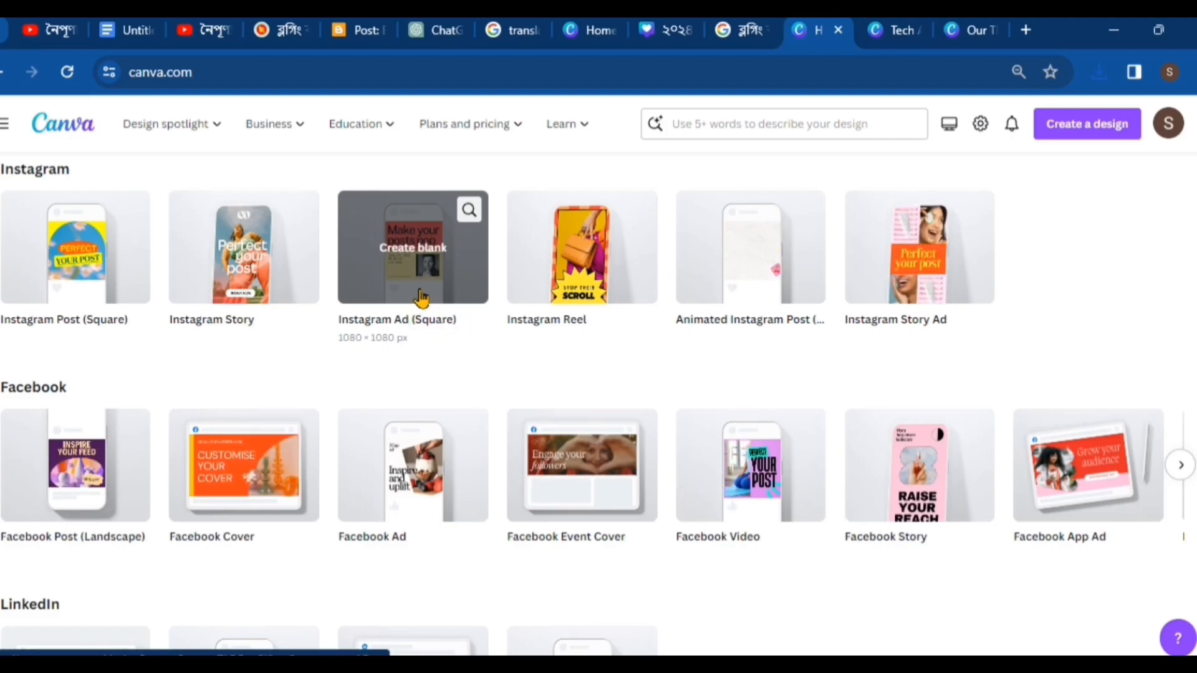
pyautogui.click(424, 299)
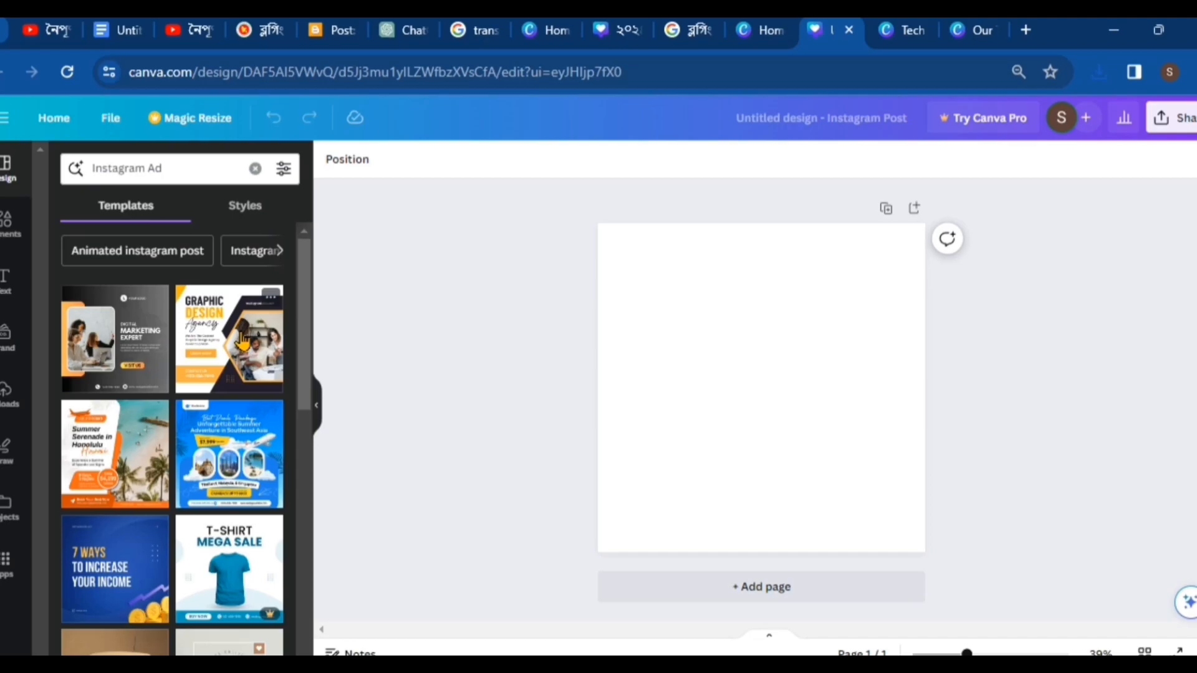
# Apply the Graphic Design Agency template to page 1 and the red Online Marketing Agency template to a new second page.
pyautogui.click(237, 365)
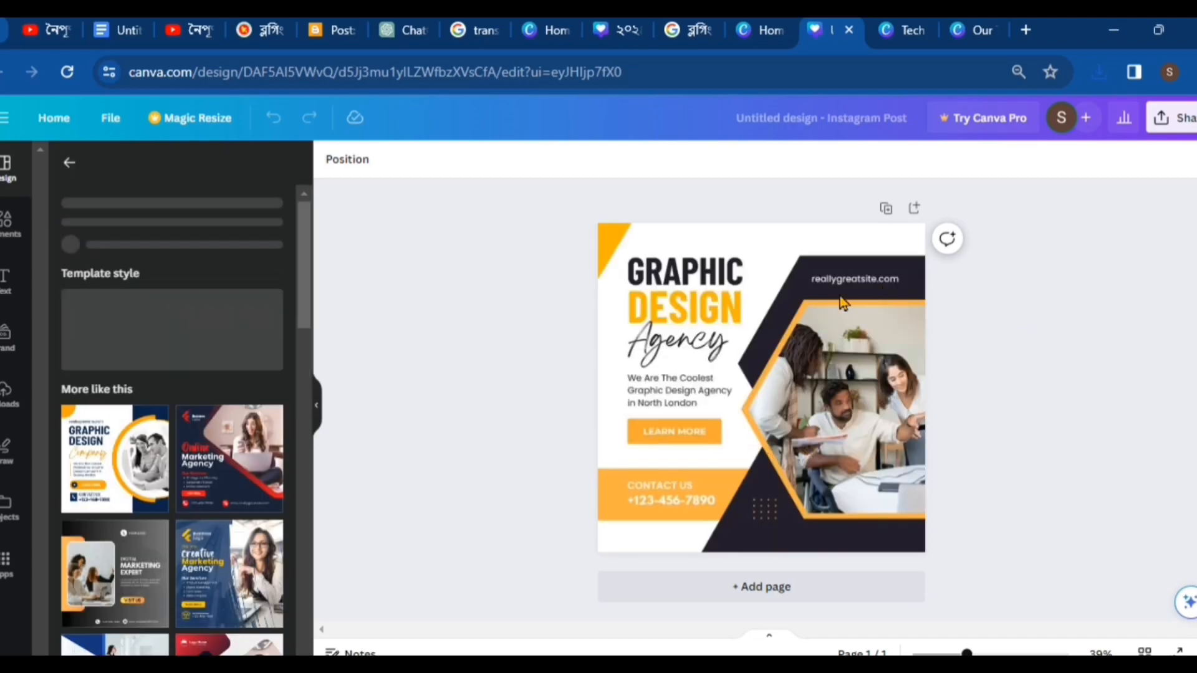
pyautogui.click(727, 586)
pyautogui.click(225, 538)
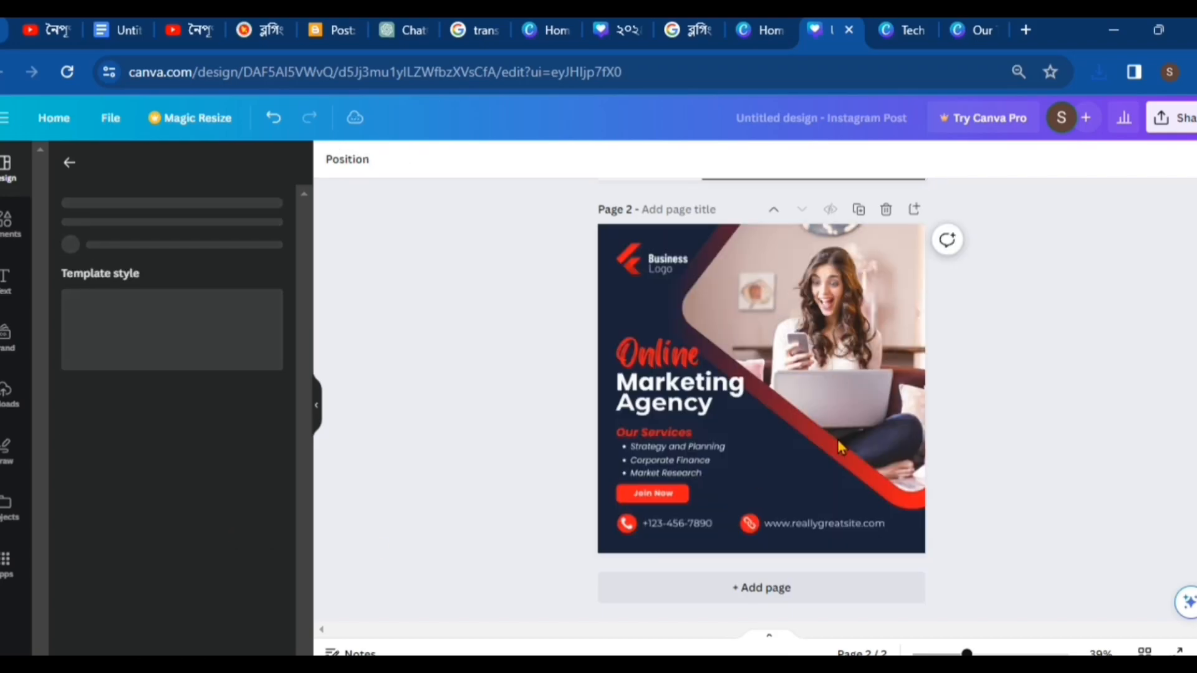
# Compare the two ad pages and shift the photo of the woman with the laptop on page 2 slightly to the right.
pyautogui.click(748, 424)
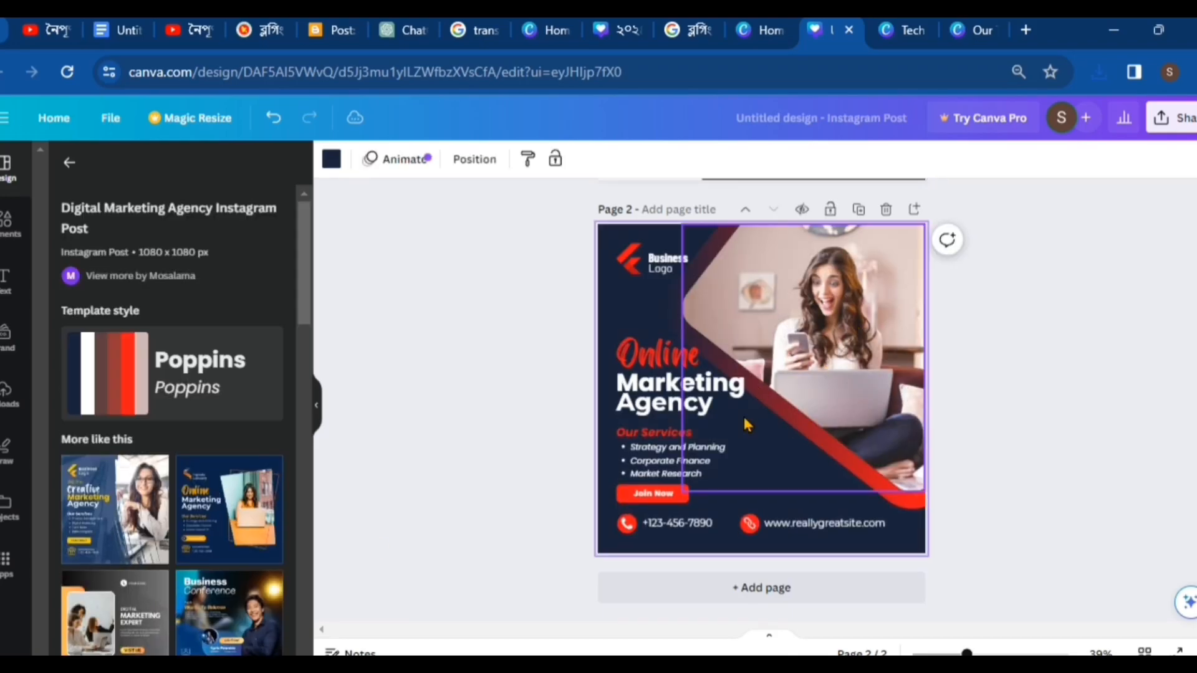
pyautogui.scroll(5, 747, 430)
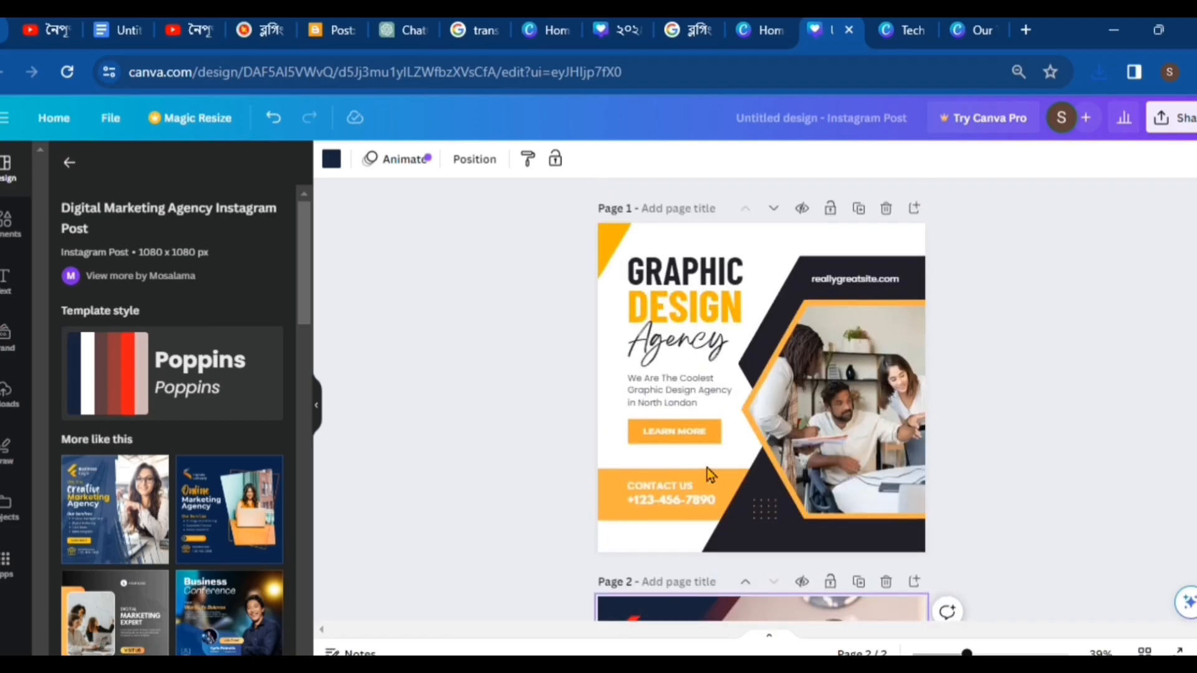
pyautogui.scroll(-5, 746, 474)
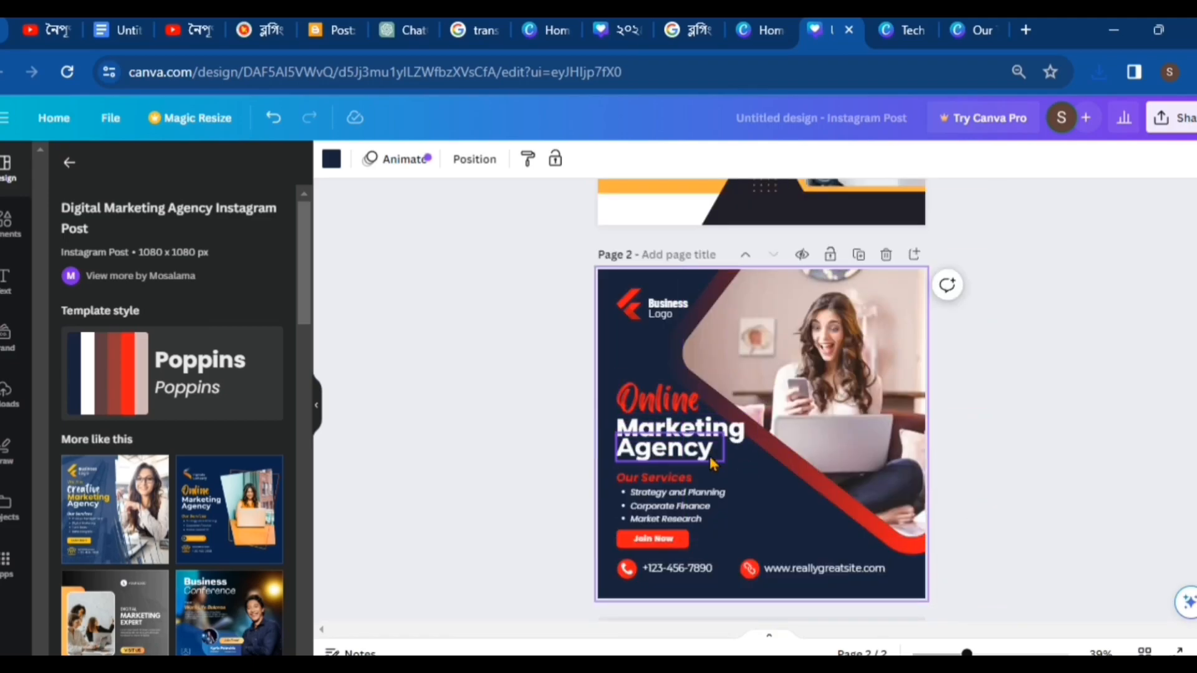
pyautogui.click(807, 382)
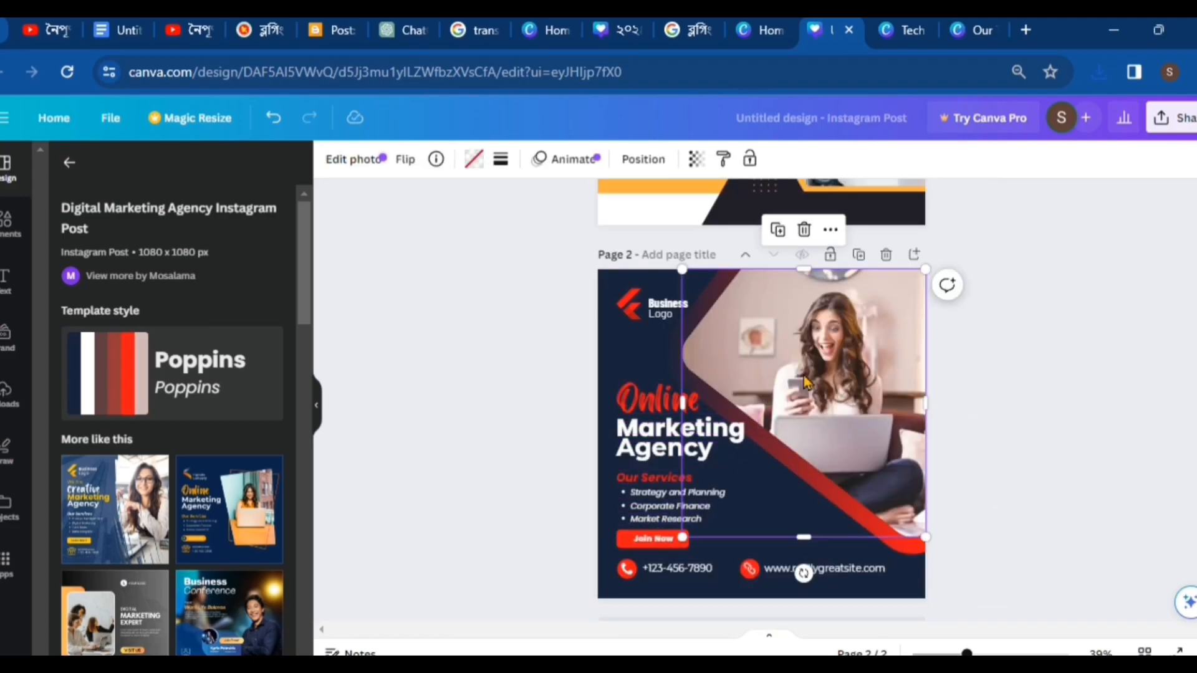
pyautogui.moveTo(806, 381)
pyautogui.mouseDown()
pyautogui.moveTo(794, 388)
pyautogui.moveTo(827, 383)
pyautogui.mouseUp()
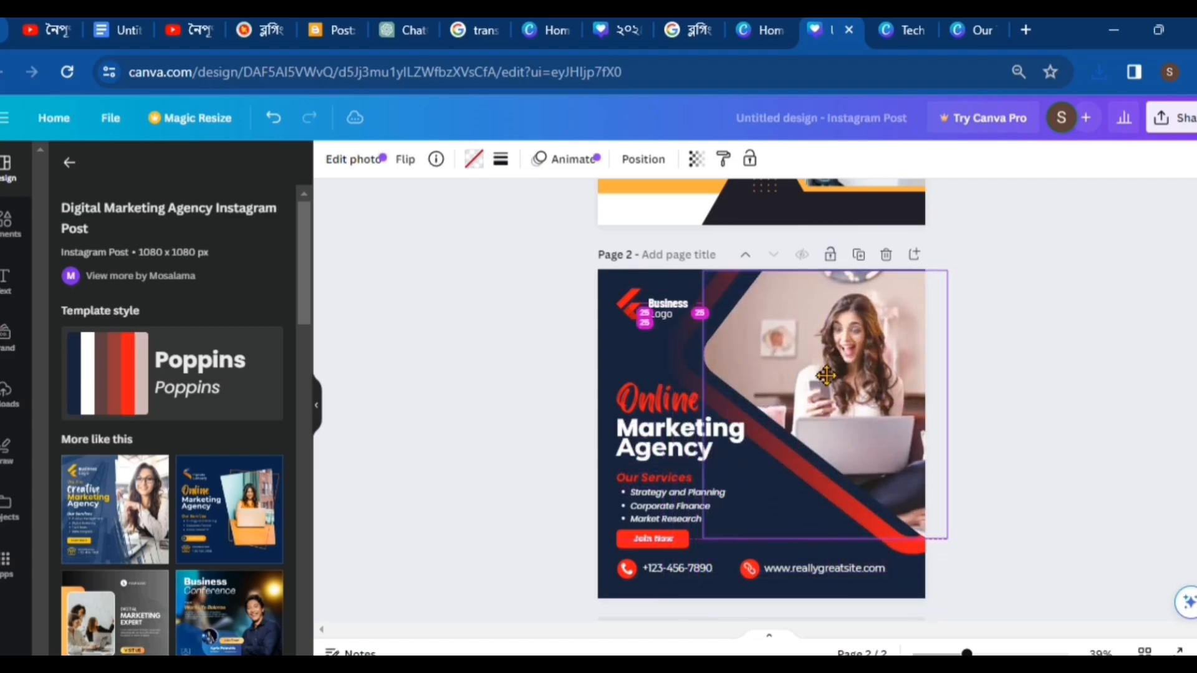
# Add a third page with the blue Creative Marketing Agency template, checking one of its service lines, and clear the selection.
pyautogui.scroll(-5, 157, 494)
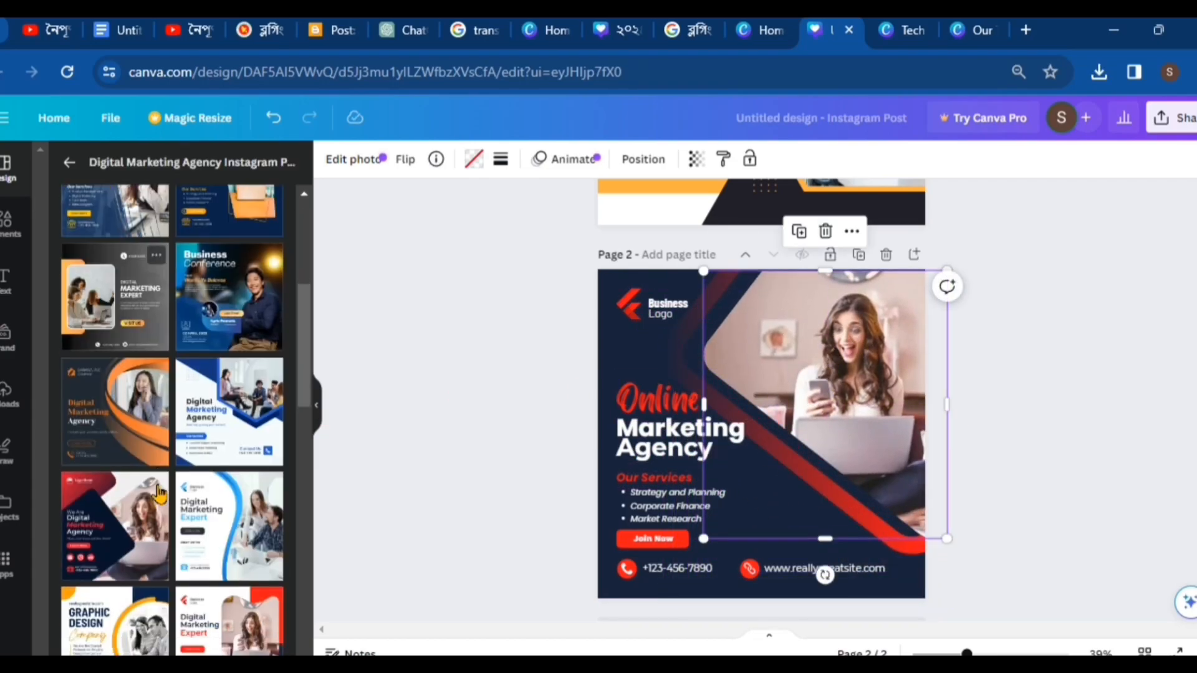
pyautogui.scroll(5, 136, 373)
pyautogui.scroll(-1, 745, 619)
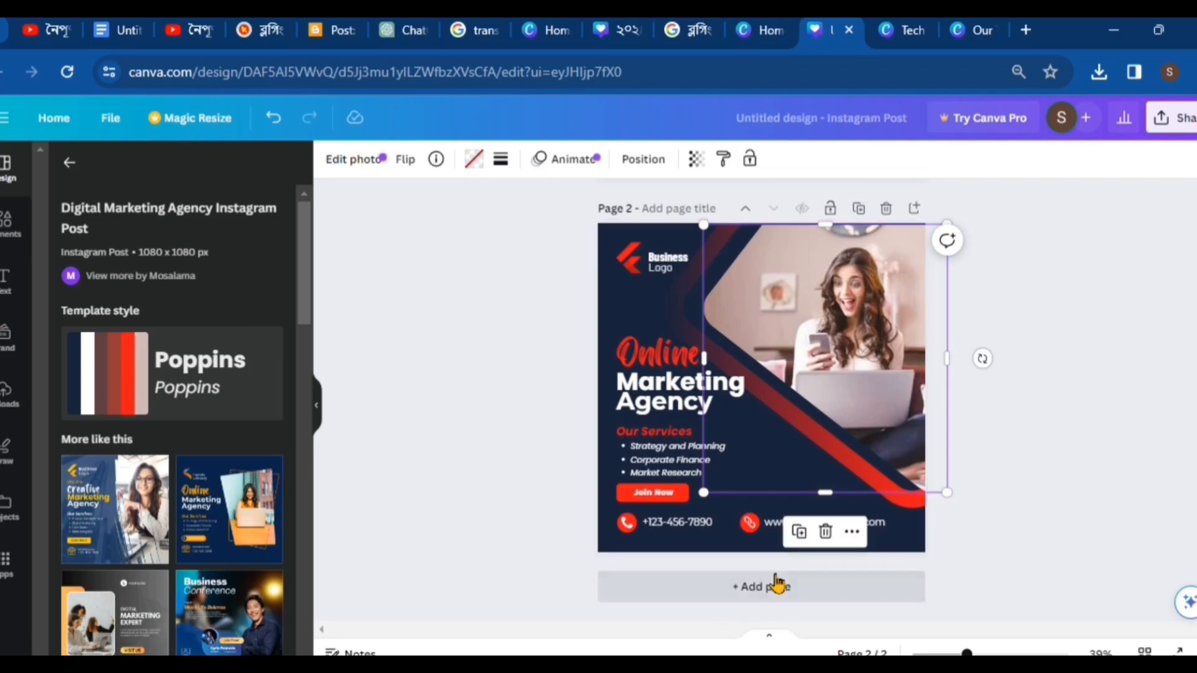
pyautogui.click(764, 588)
pyautogui.click(107, 494)
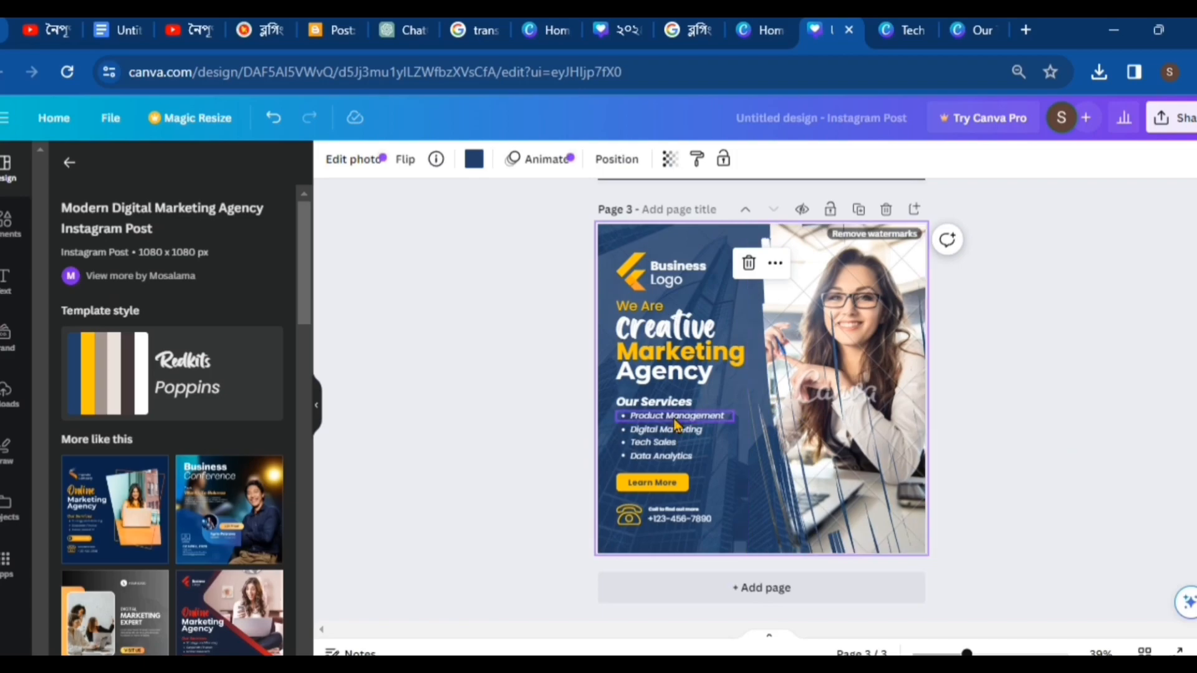
pyautogui.click(643, 408)
pyautogui.click(447, 377)
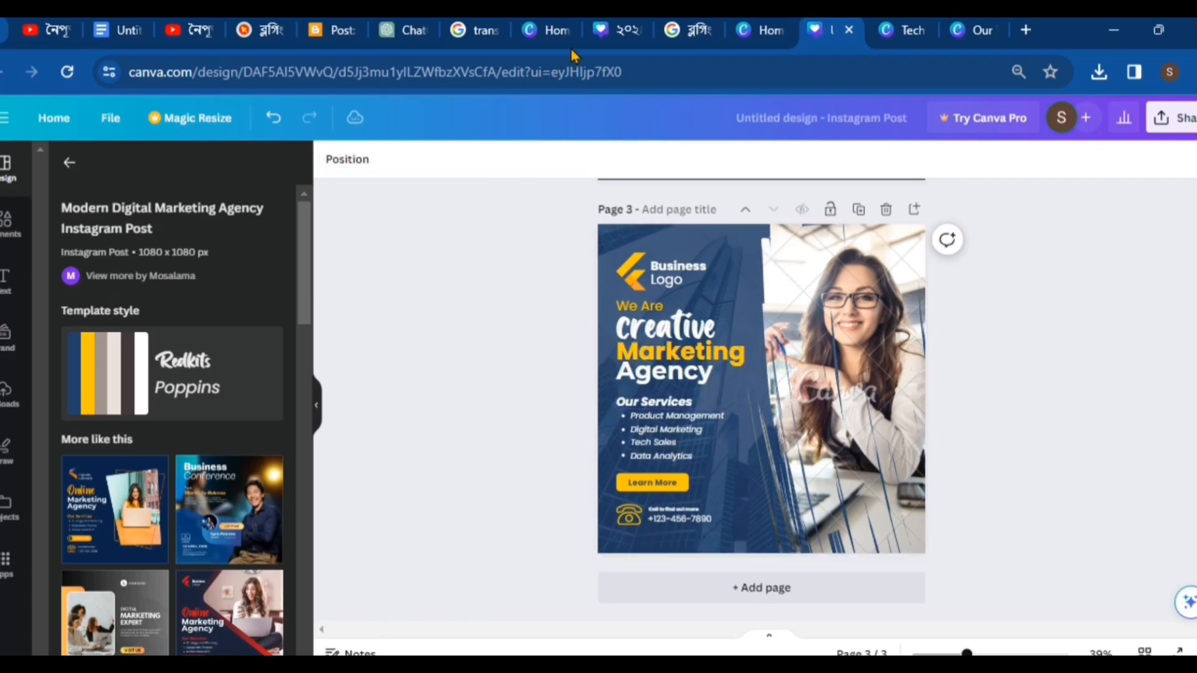
# Return to the Canva home page and browse its social media templates and the Design spotlight categories.
pyautogui.click(754, 30)
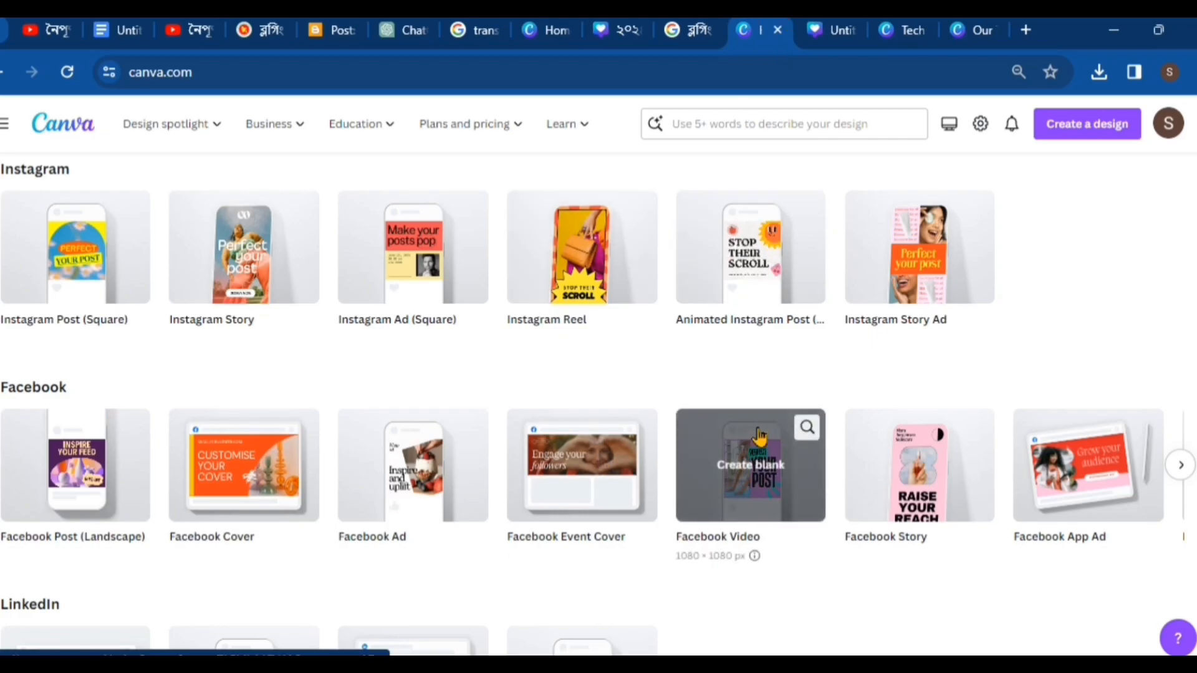
pyautogui.scroll(-15, 759, 436)
pyautogui.scroll(5, 646, 465)
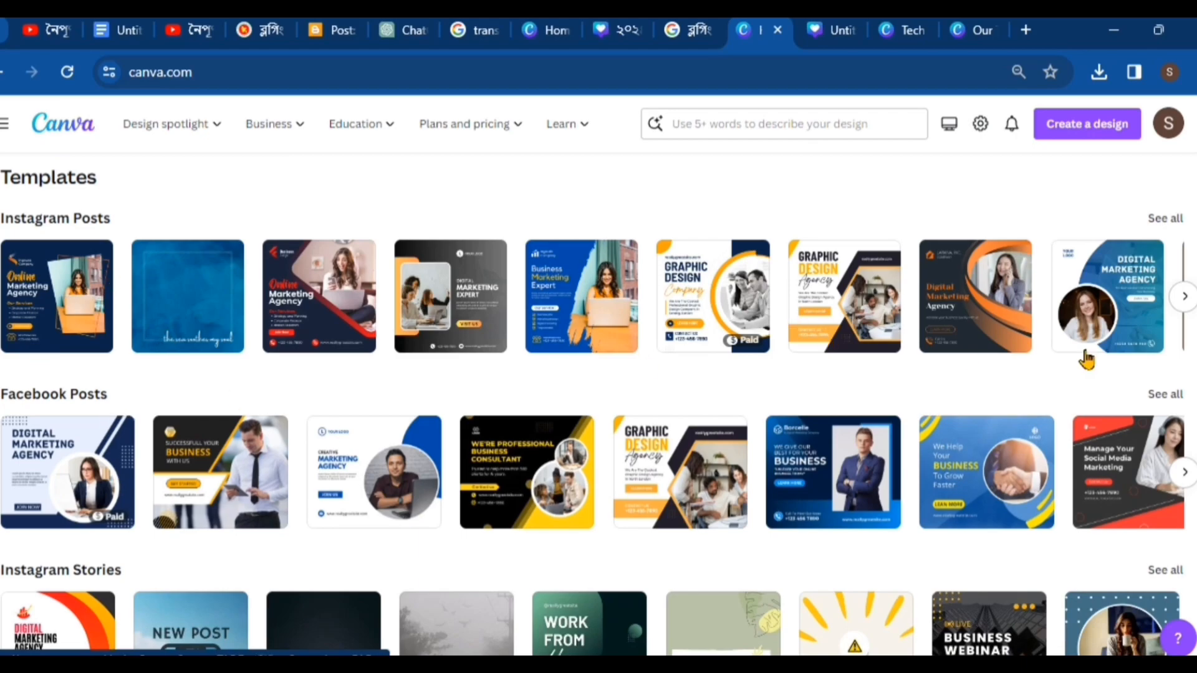
pyautogui.scroll(-10, 872, 475)
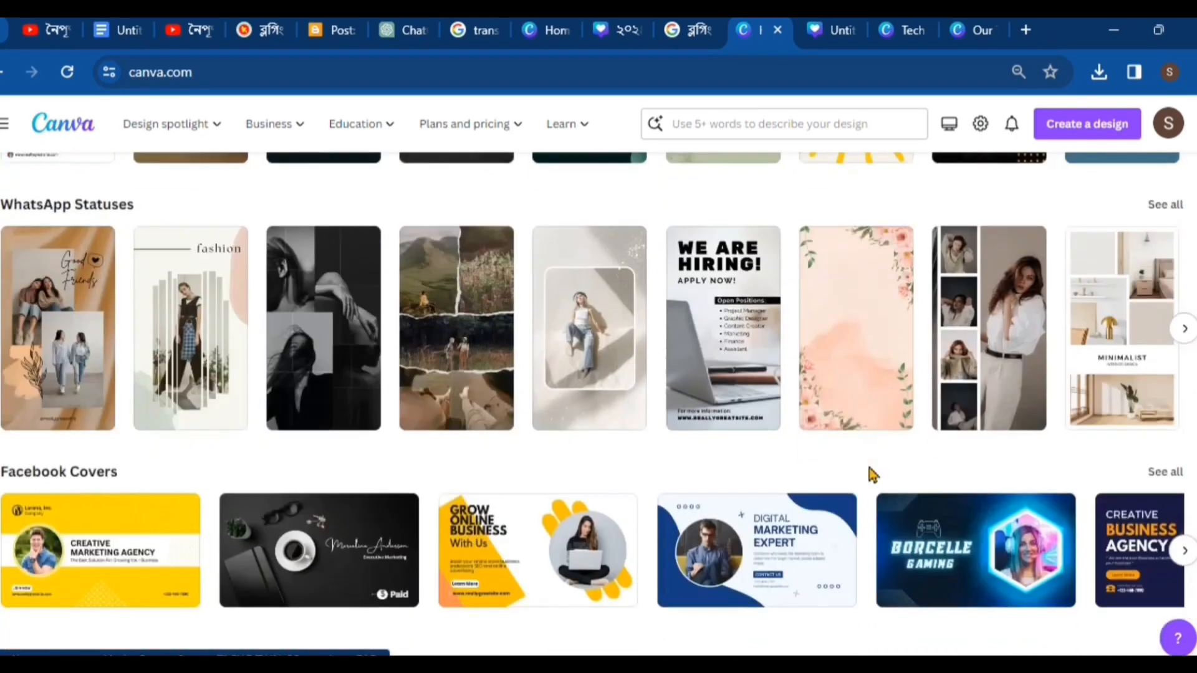
pyautogui.scroll(15, 870, 469)
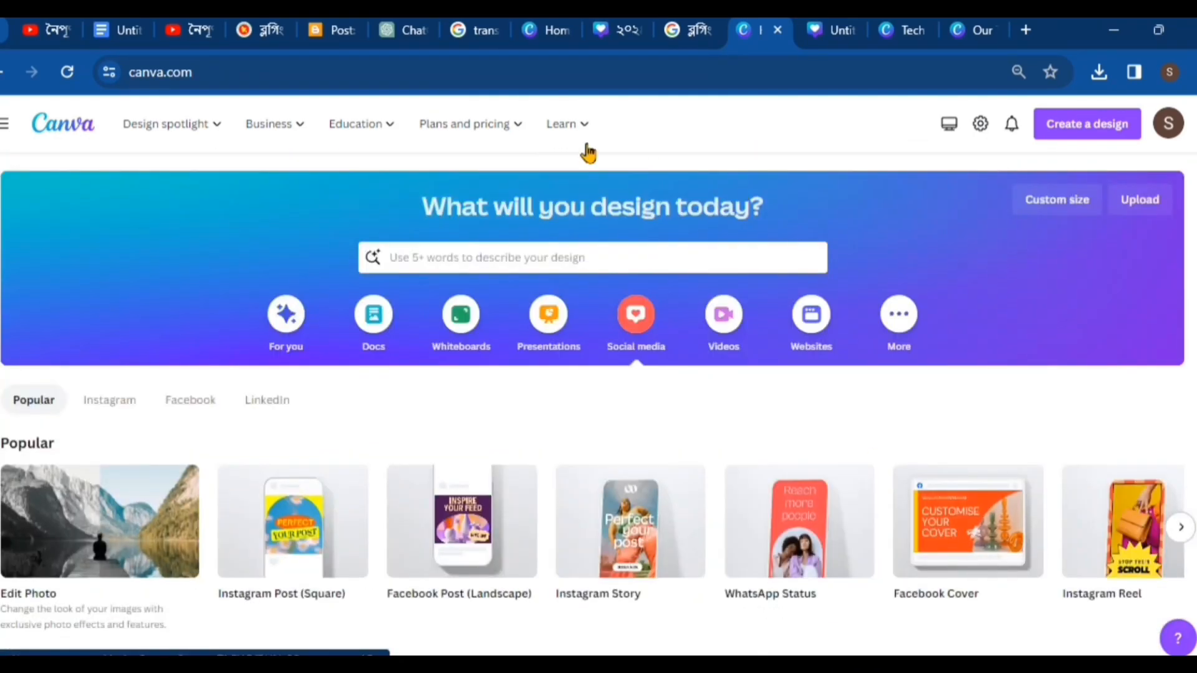
pyautogui.click(214, 139)
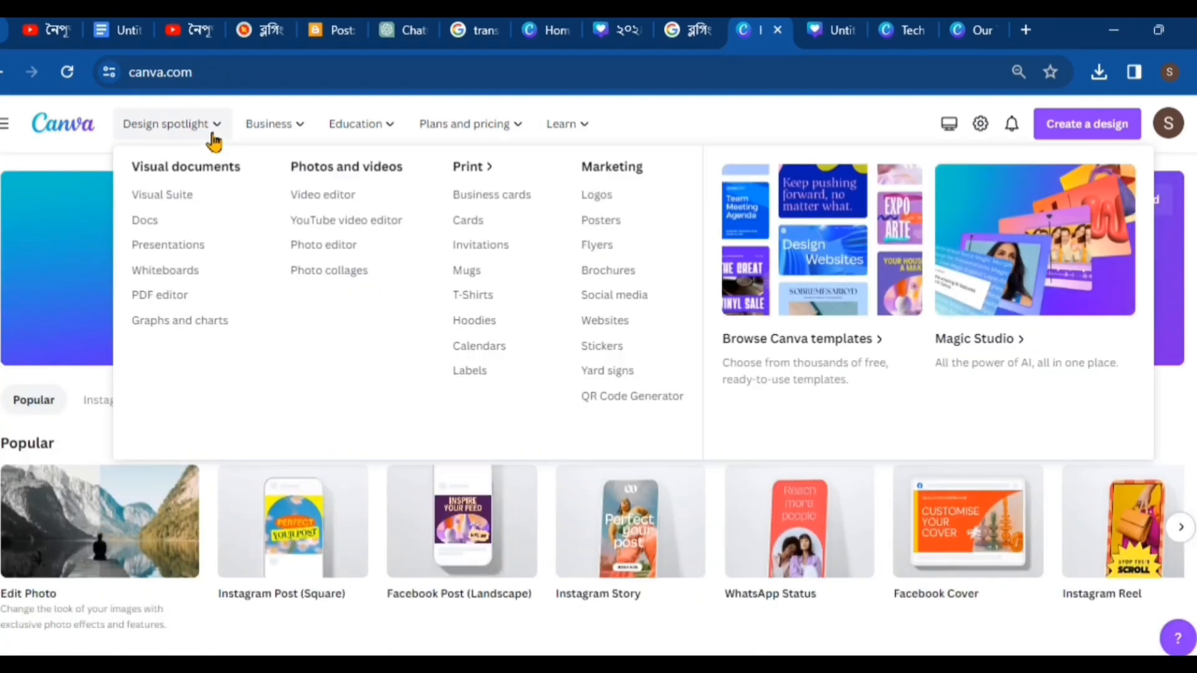